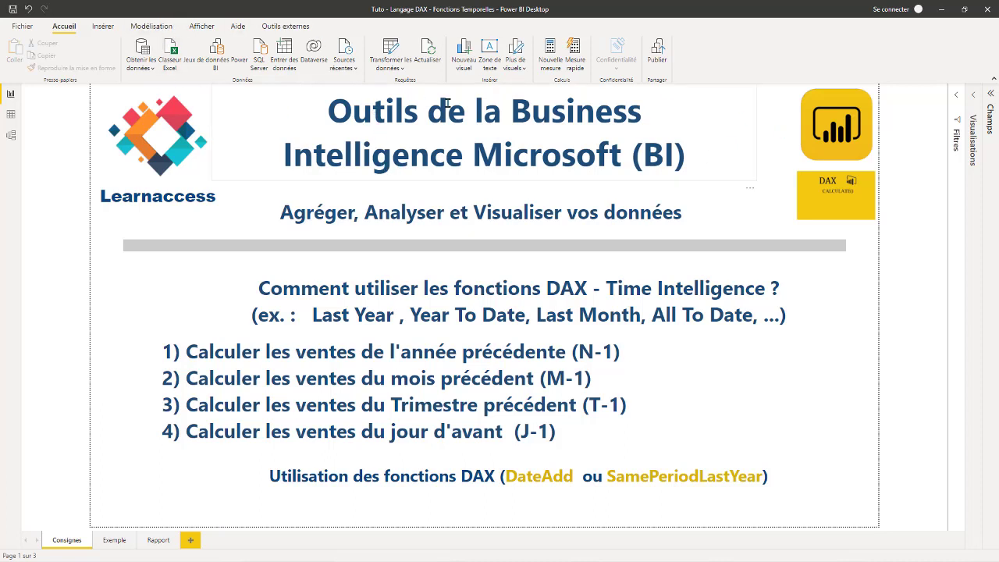
Highlight 'Intelligence Microsoft' in the slide title and 'Time Intelligence' in the subtitle.
drag(280, 156, 629, 160)
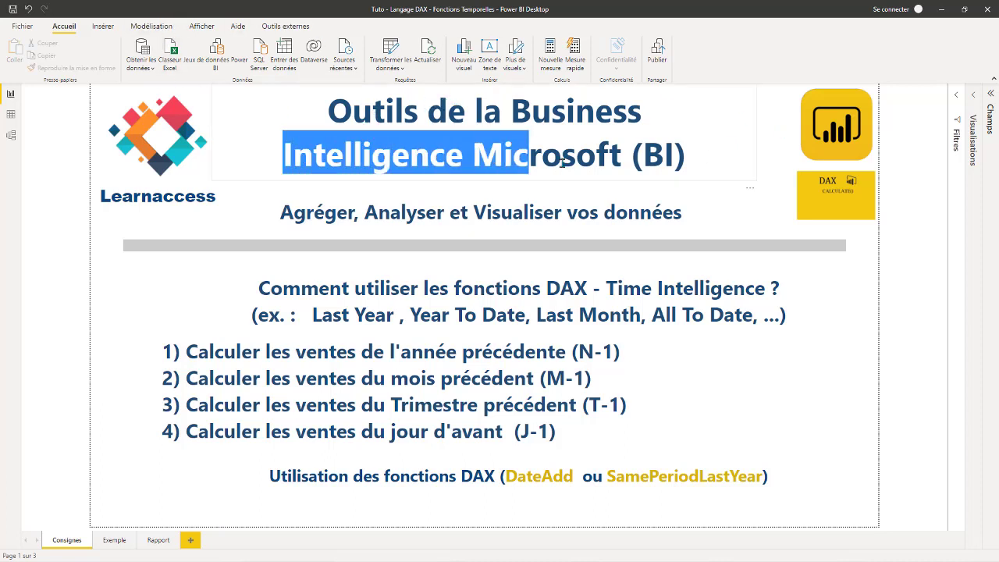
click(551, 109)
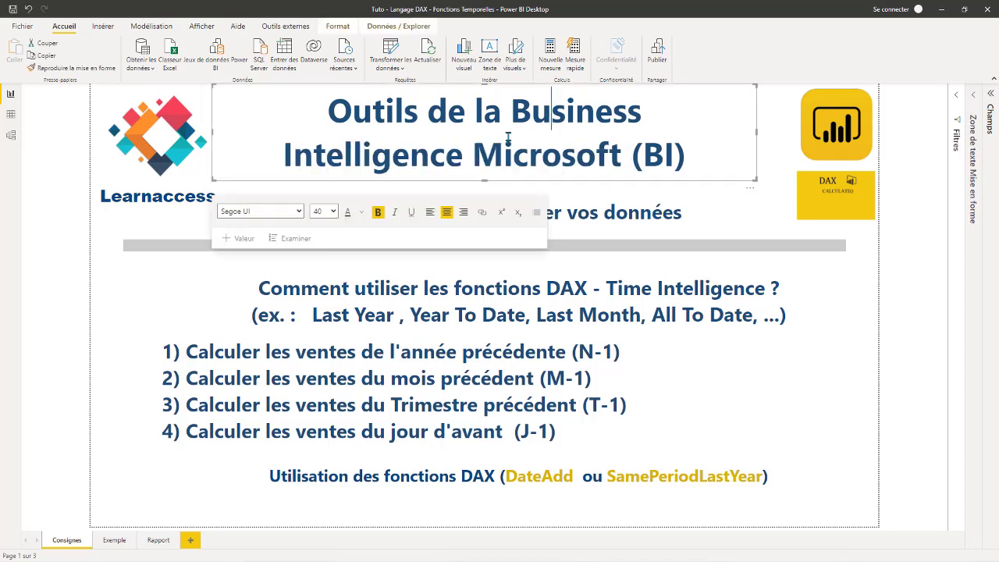
click(532, 111)
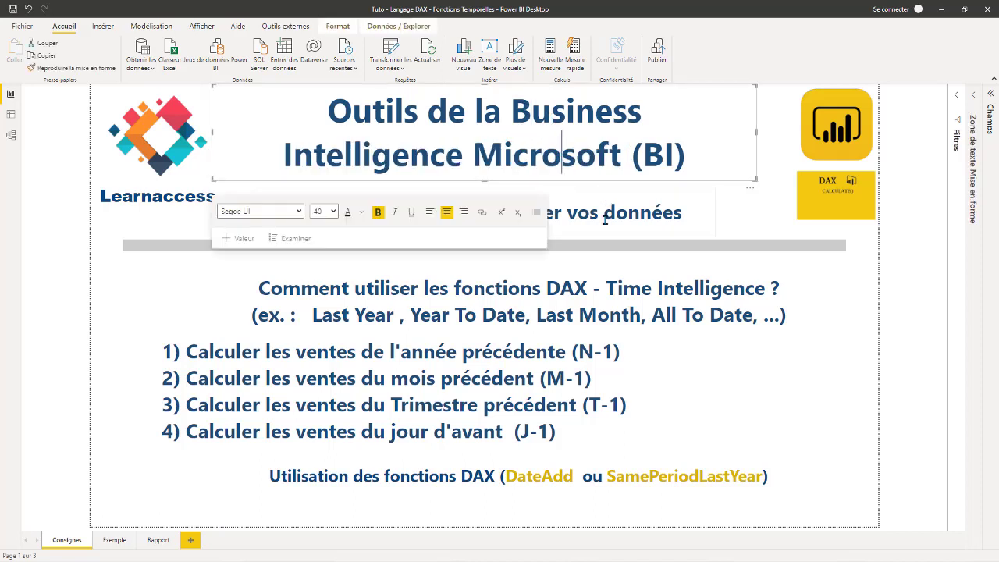
click(605, 283)
drag(614, 288, 757, 290)
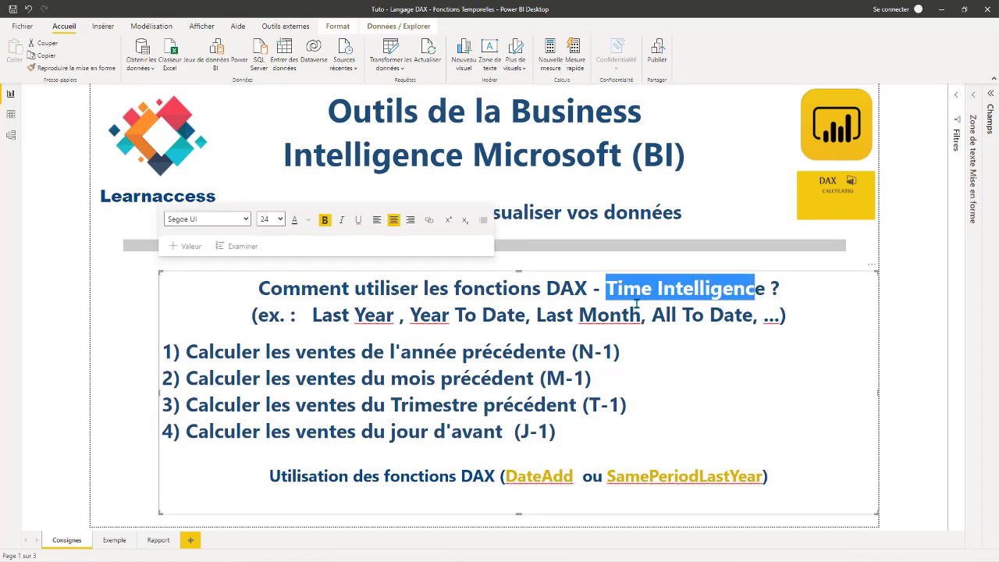
click(688, 328)
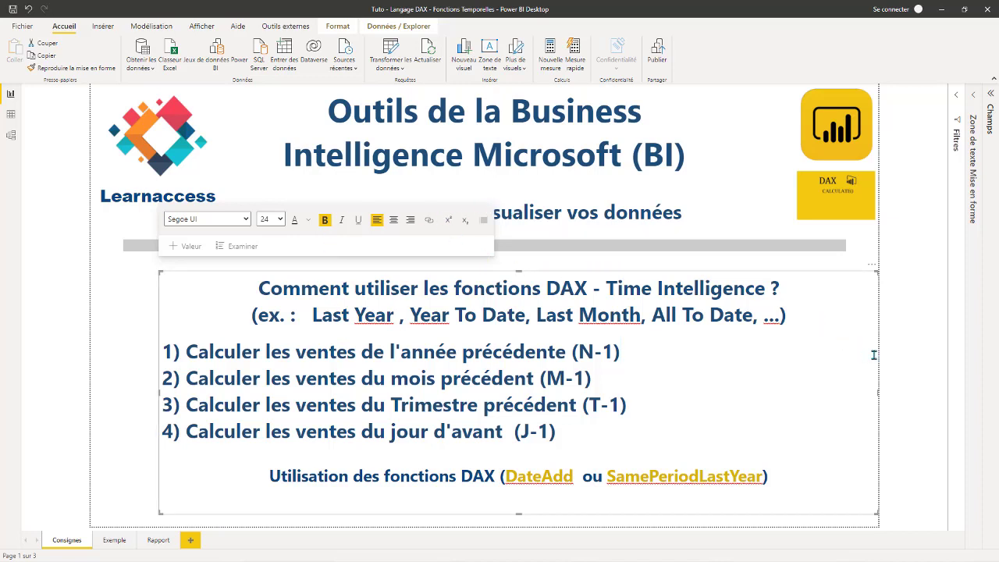
click(898, 340)
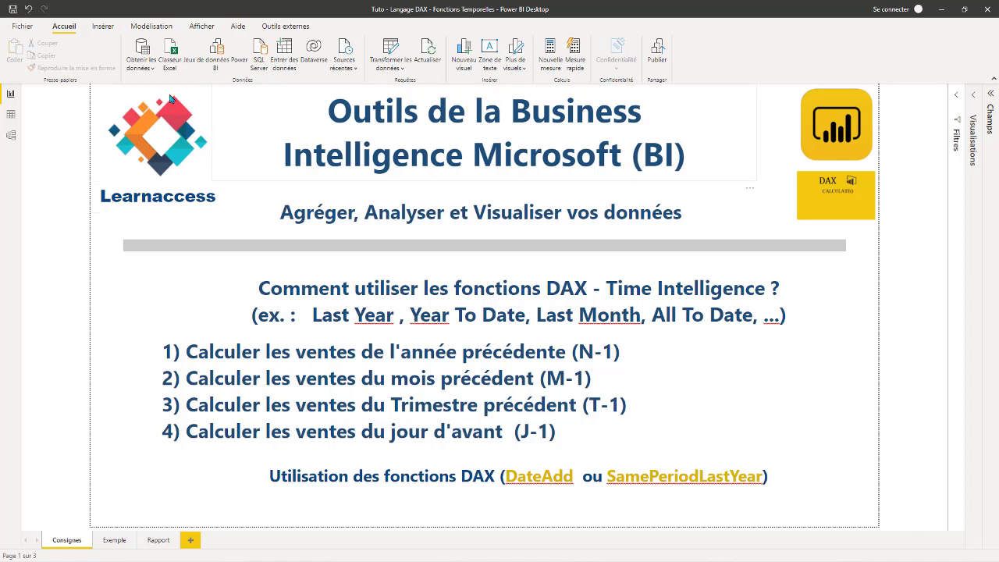
Show the model diagram with the Calendrier table selected and the Propriétés pane collapsed.
click(10, 136)
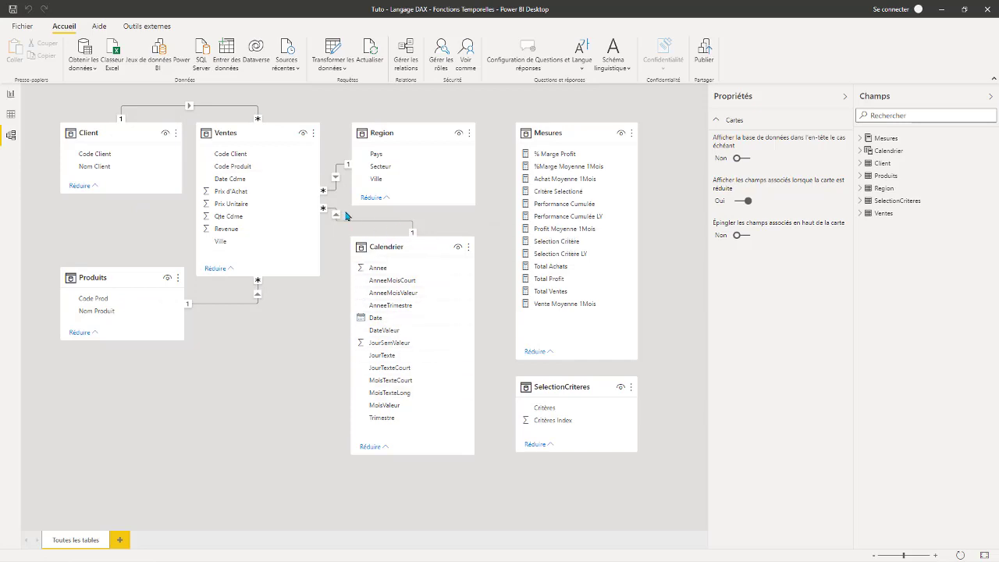
click(421, 247)
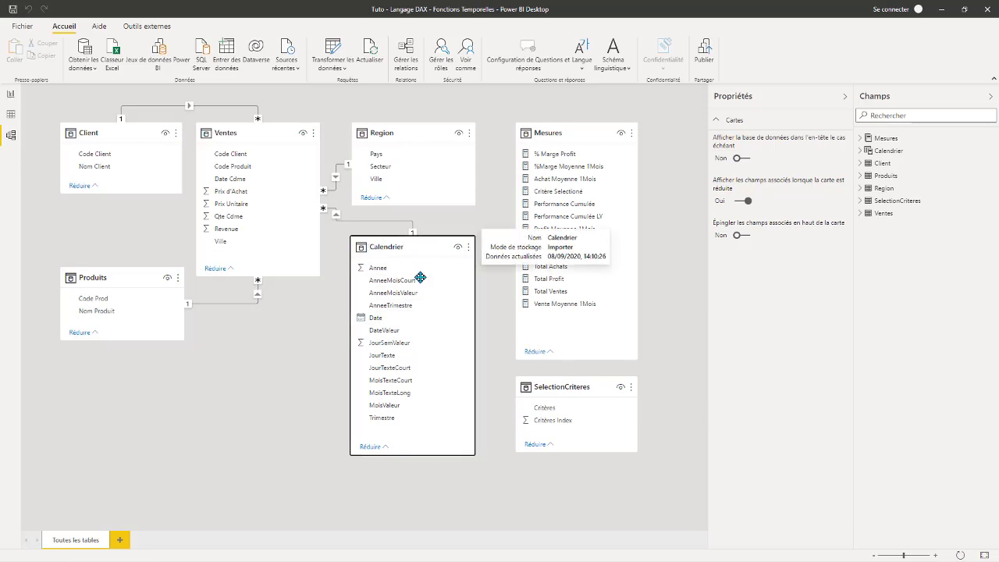
click(845, 96)
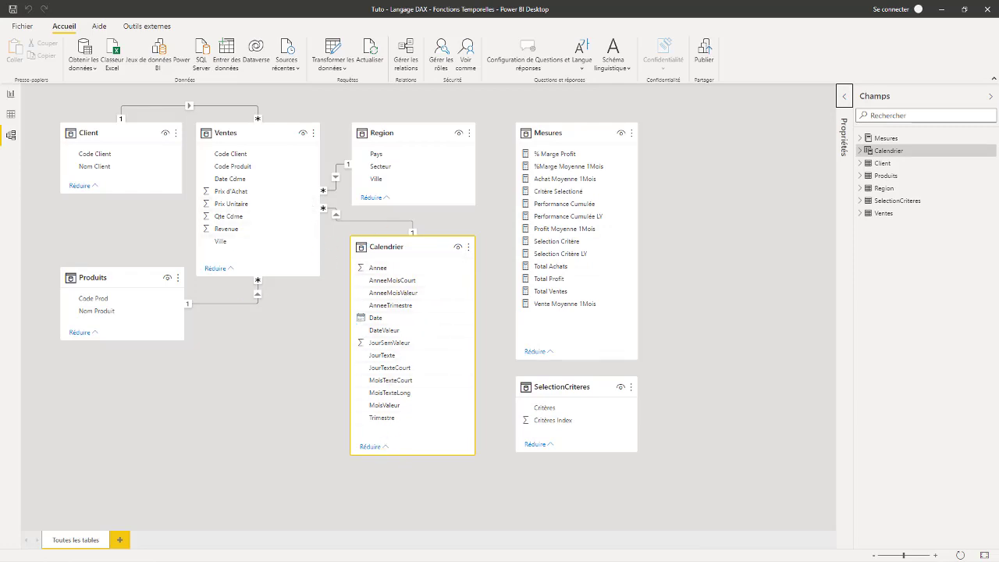
Display the Calendrier table's 1096 daily rows and its CALENDAR/ADDCOLUMNS formula in Data view.
click(12, 115)
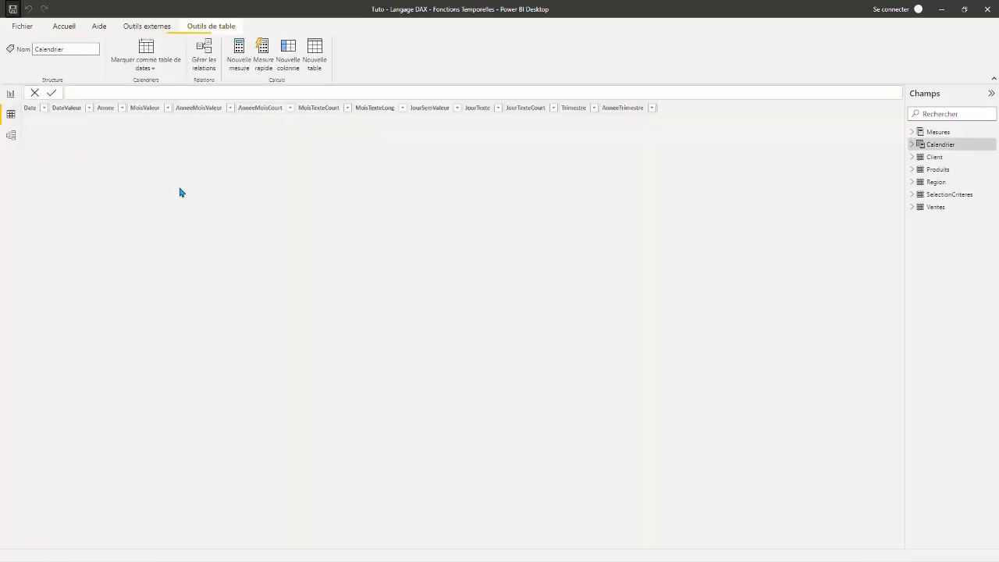
click(940, 207)
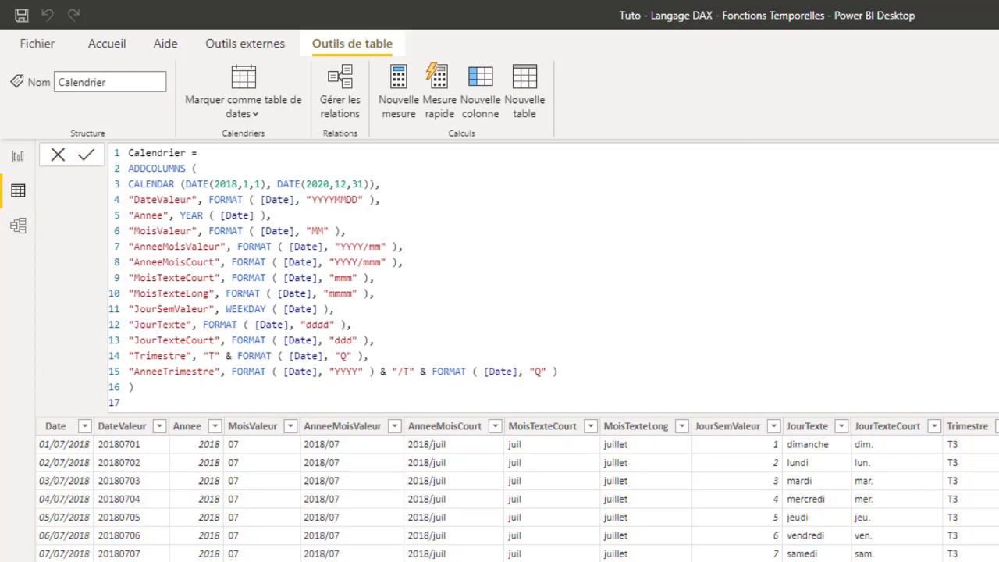
click(665, 370)
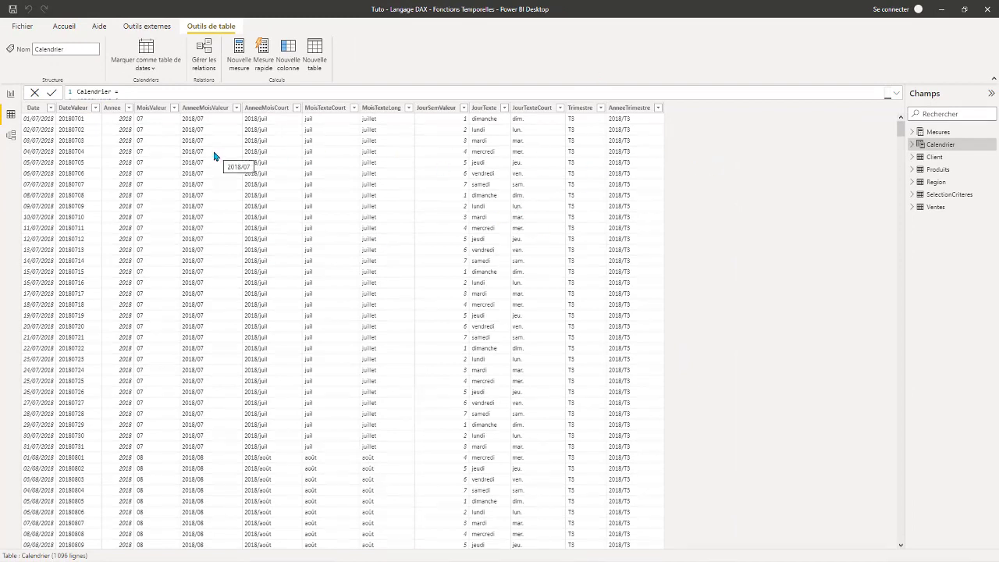
Back in the report, select the Total Ventes measure under the Mesures table.
click(10, 95)
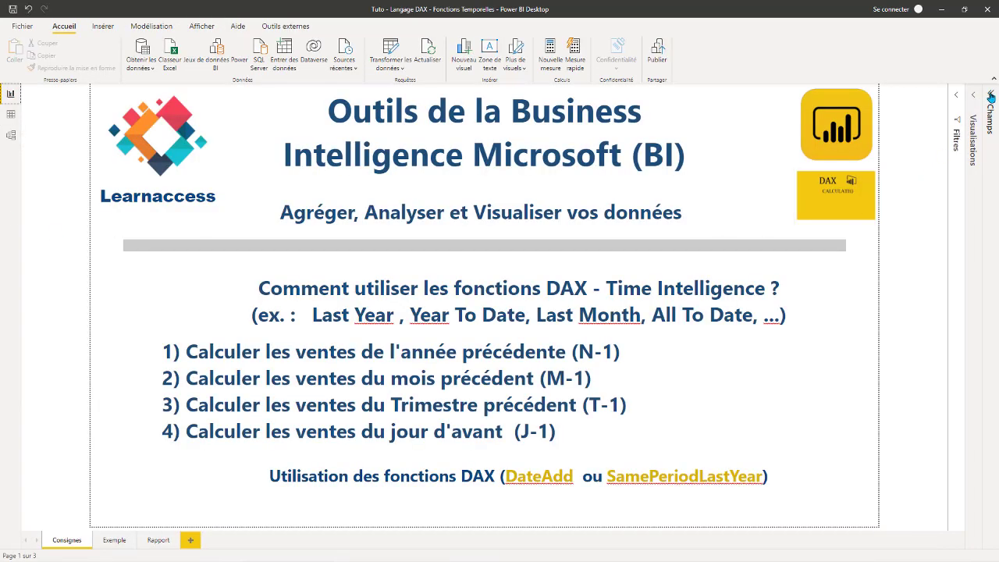
click(990, 96)
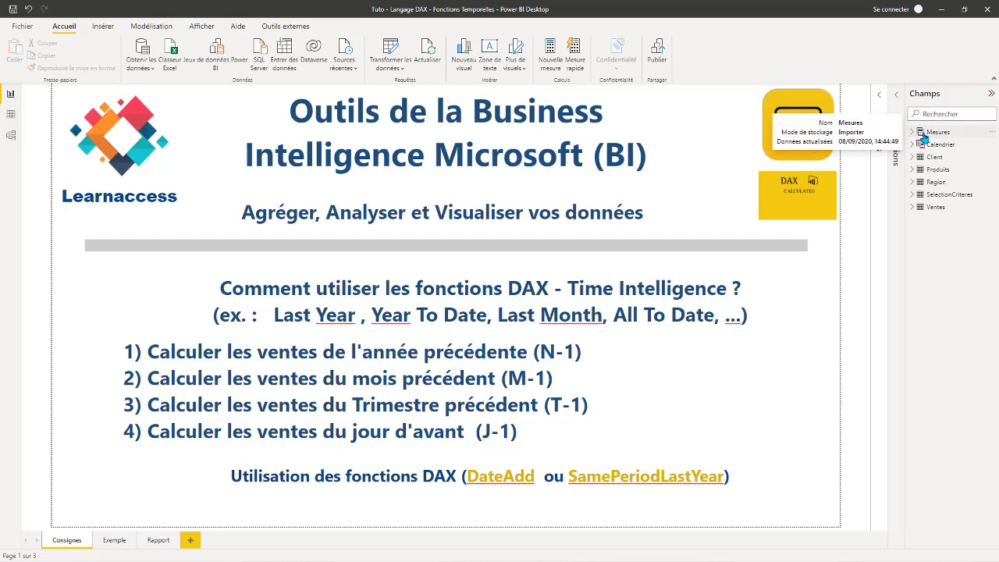
click(928, 133)
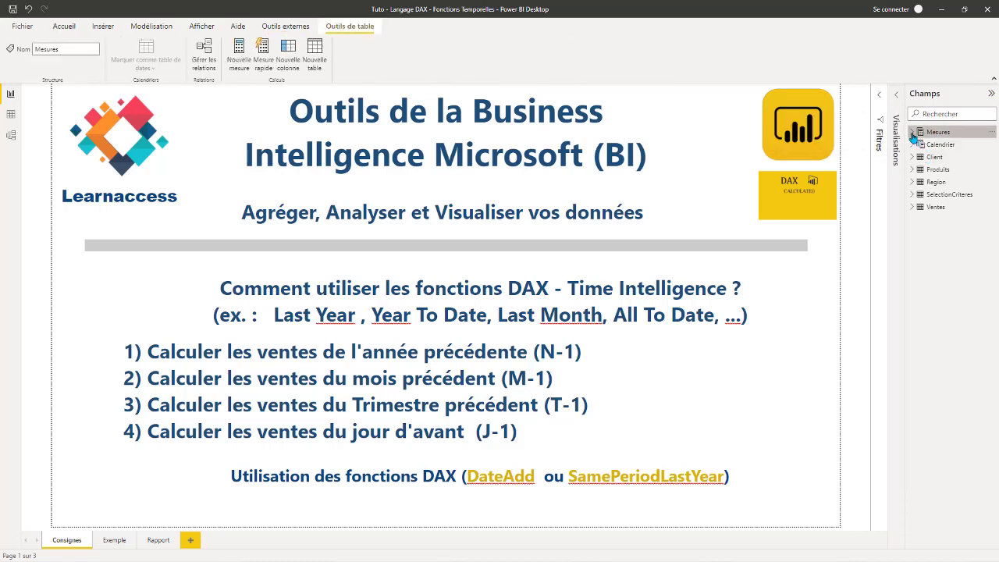
click(913, 133)
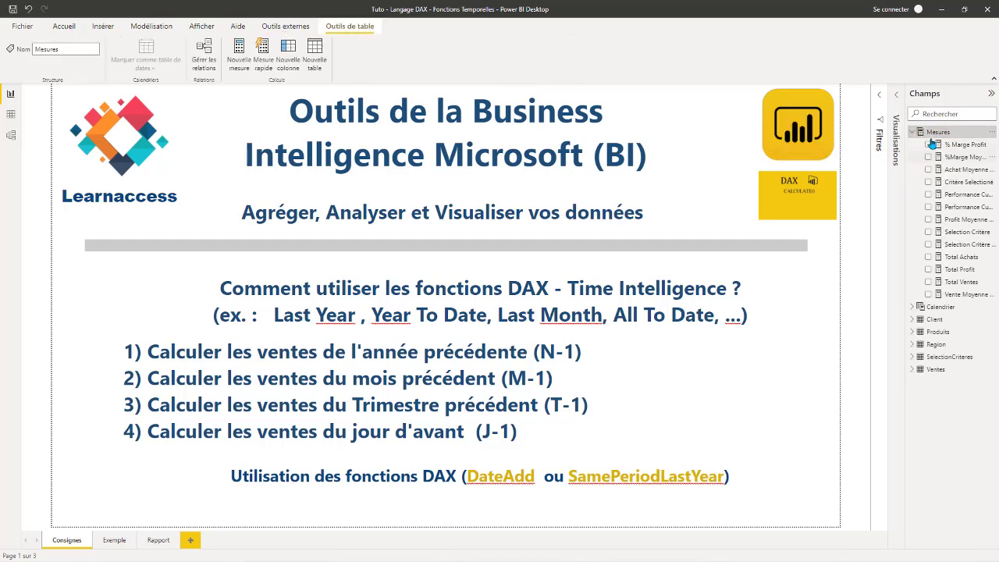
click(954, 285)
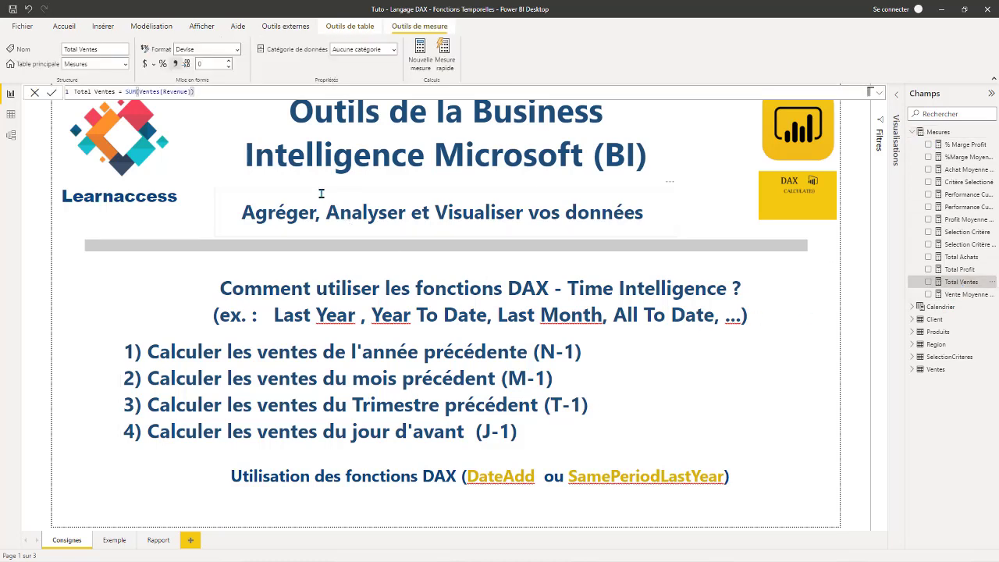
Expand the formula bar to read Total Ventes = SUM(Ventes[Revenue]), then close it.
click(881, 93)
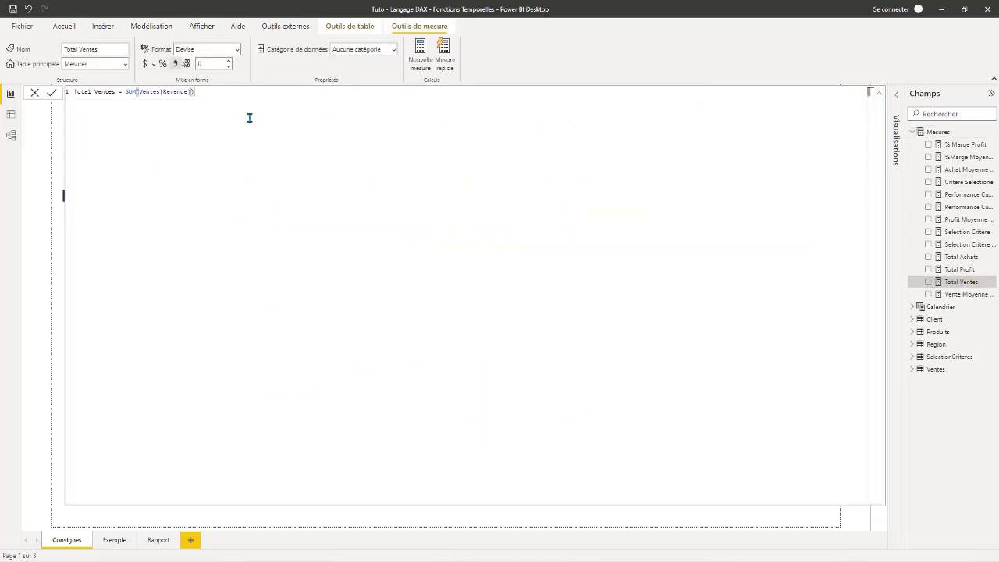
scroll(259, 184, up, 4)
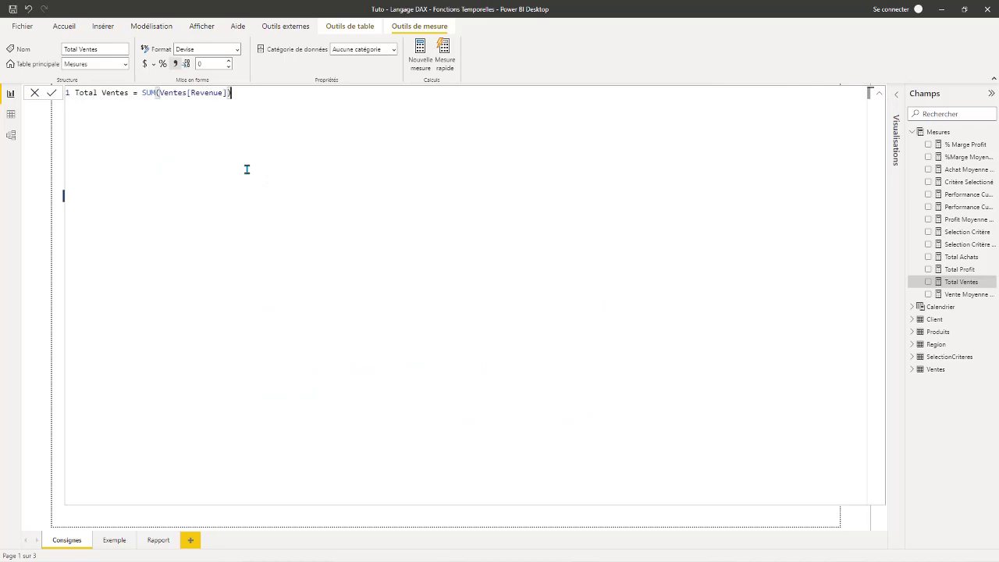
scroll(234, 172, up, 1)
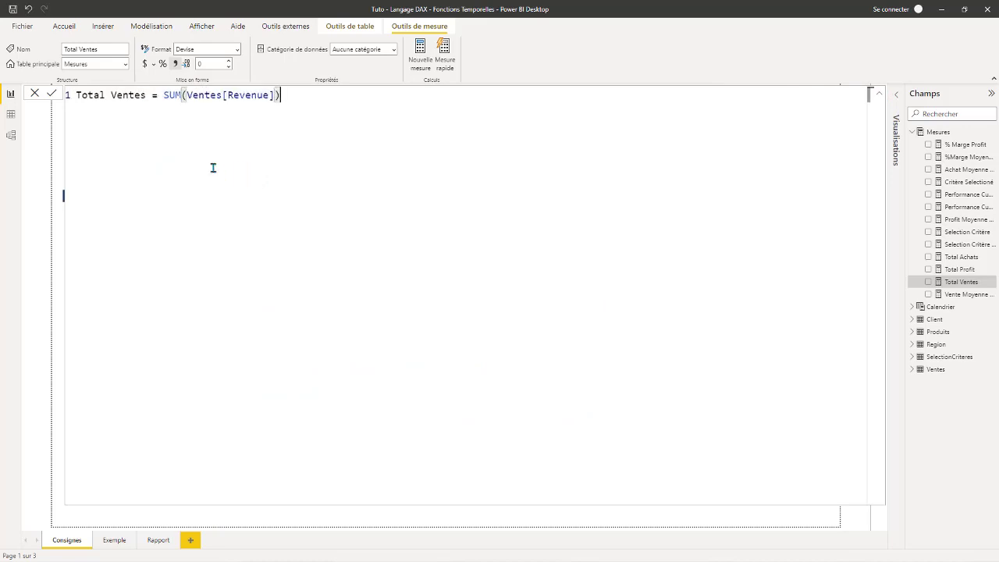
click(182, 95)
drag(269, 94, 209, 95)
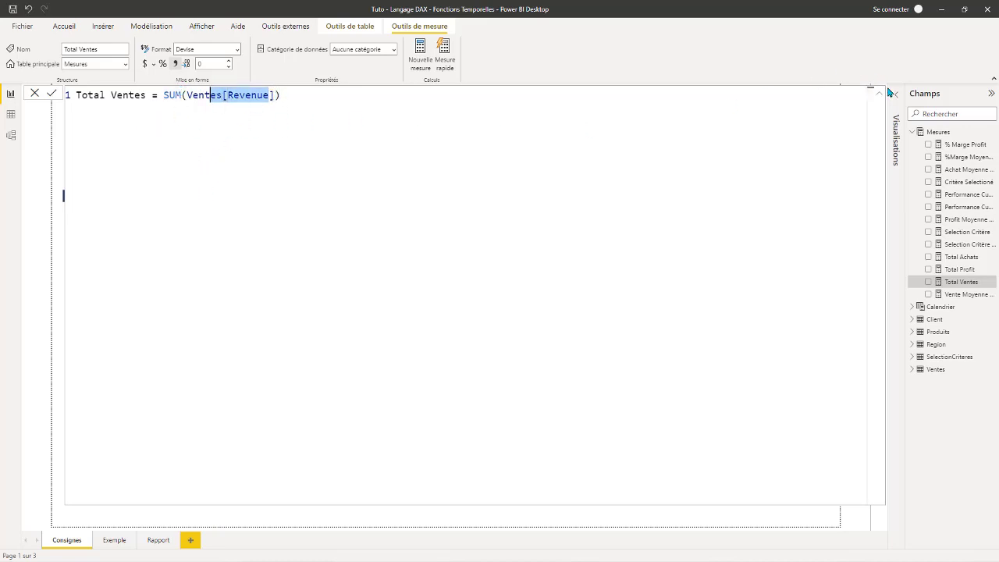
click(400, 166)
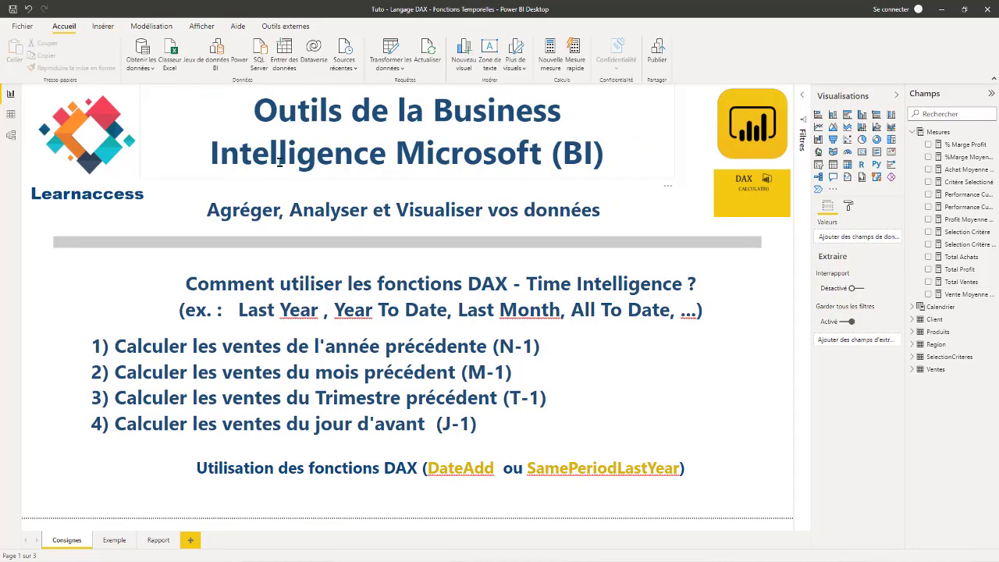
On the Rapport page, add a Calendrier Date table and resize it tall and narrow.
click(160, 540)
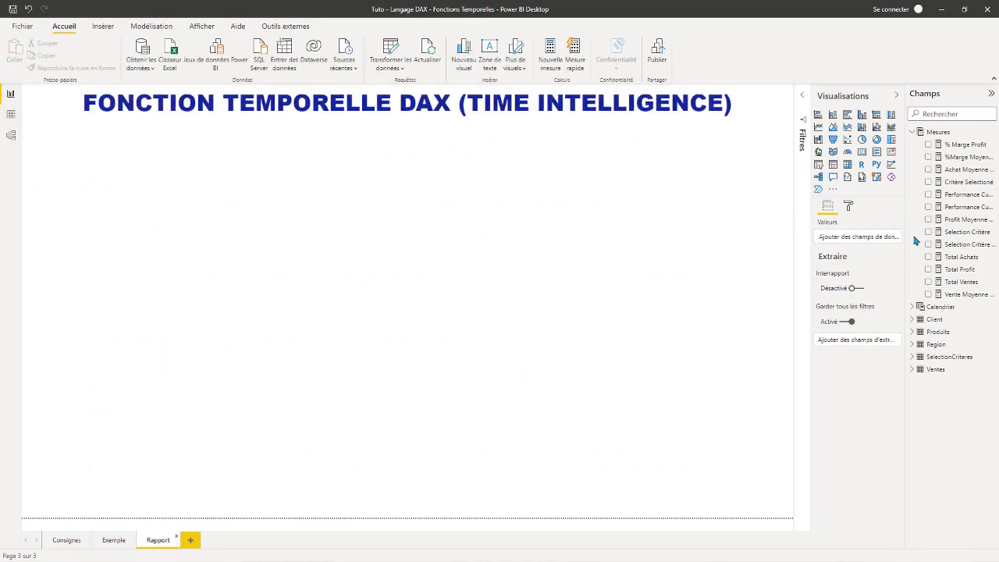
click(912, 307)
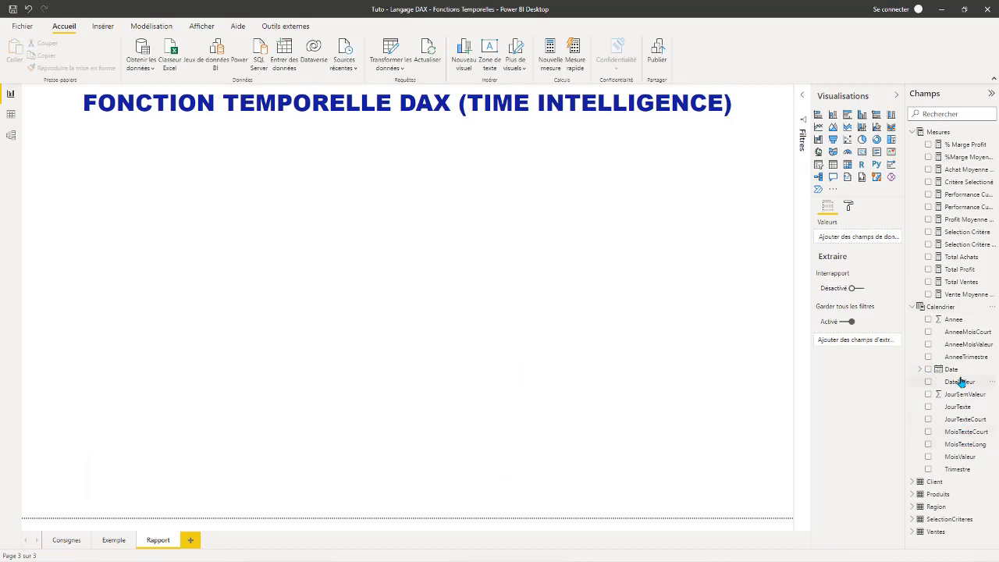
drag(952, 371, 122, 288)
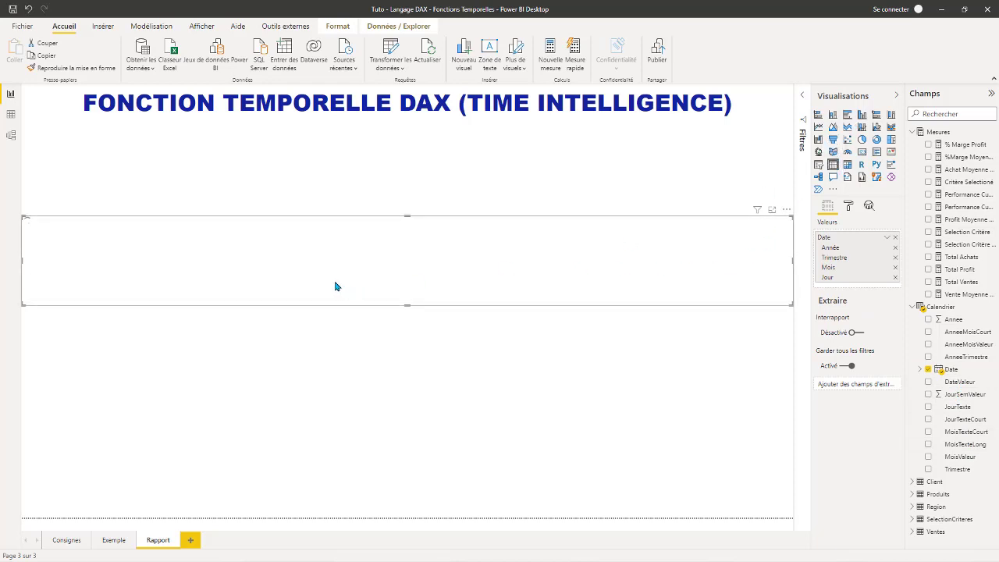
drag(793, 261, 197, 308)
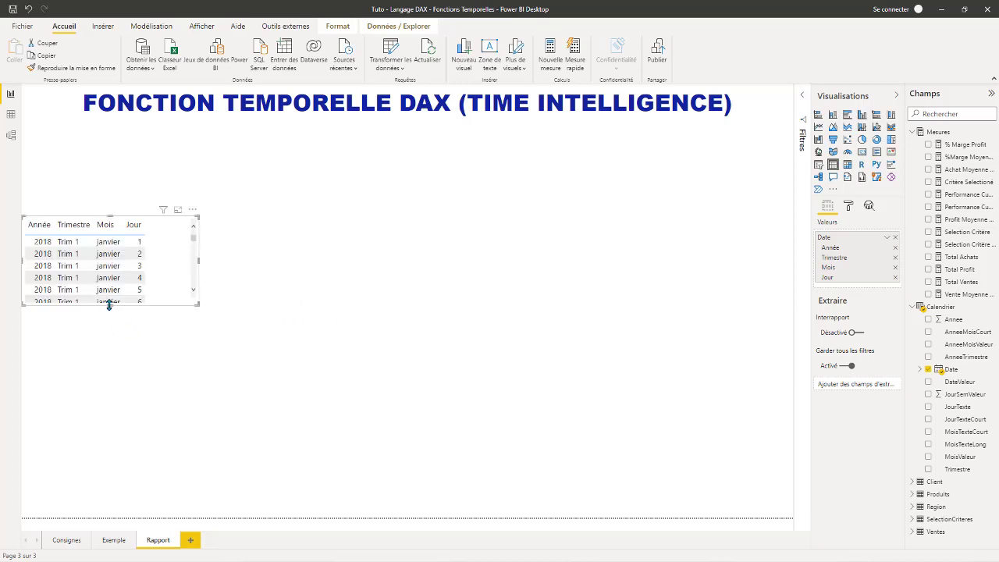
drag(109, 305, 110, 517)
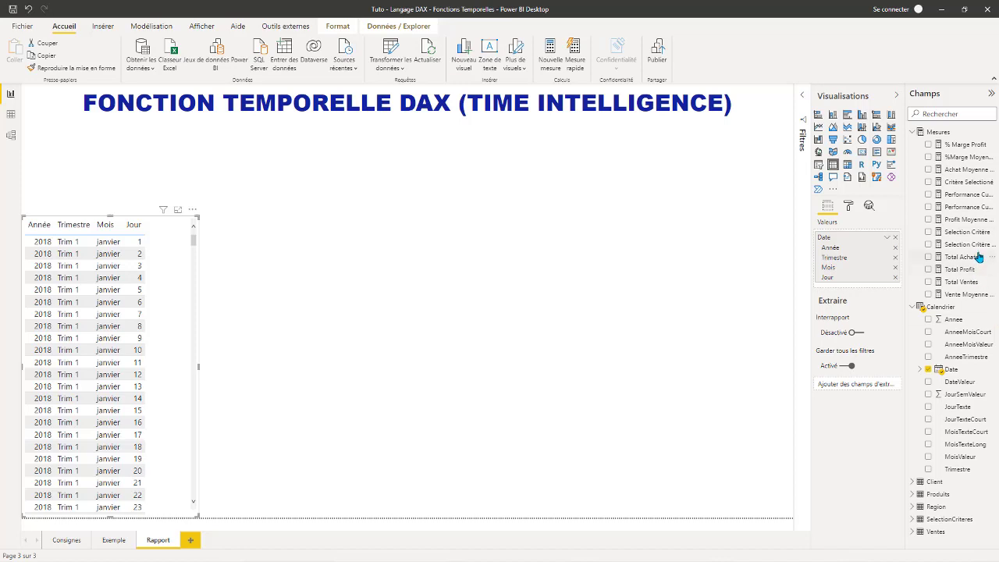
Add Total Ventes as a table column and stretch the table up toward the page top.
drag(966, 283, 182, 332)
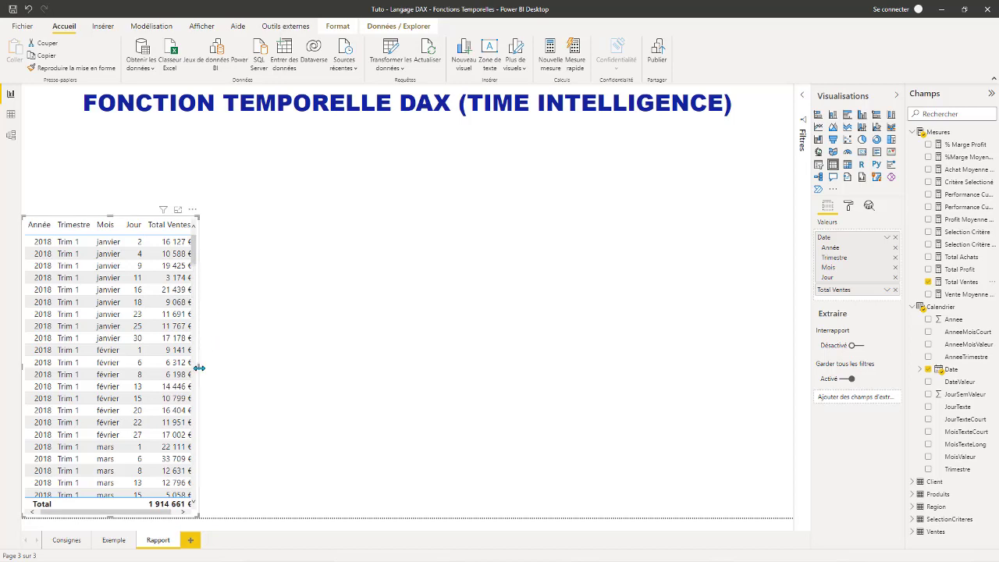
drag(200, 367, 235, 368)
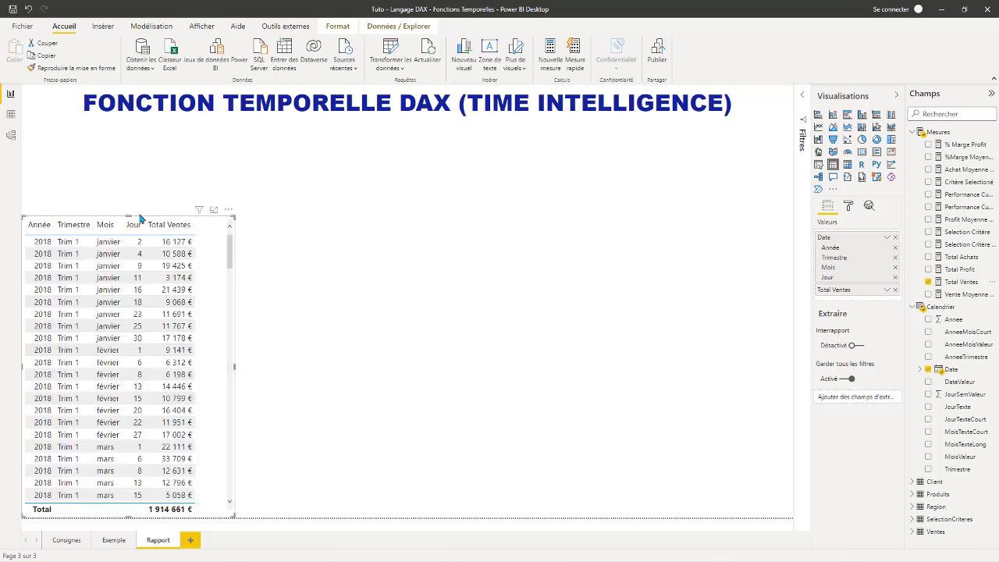
drag(141, 216, 131, 146)
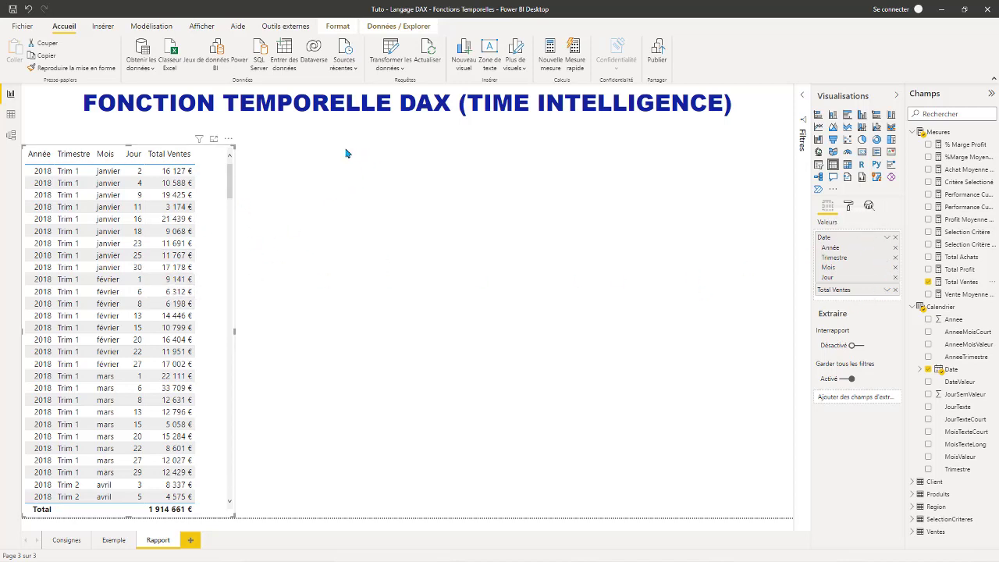
Create a new measure in the Mesures table named Total Ventes LY.
click(340, 260)
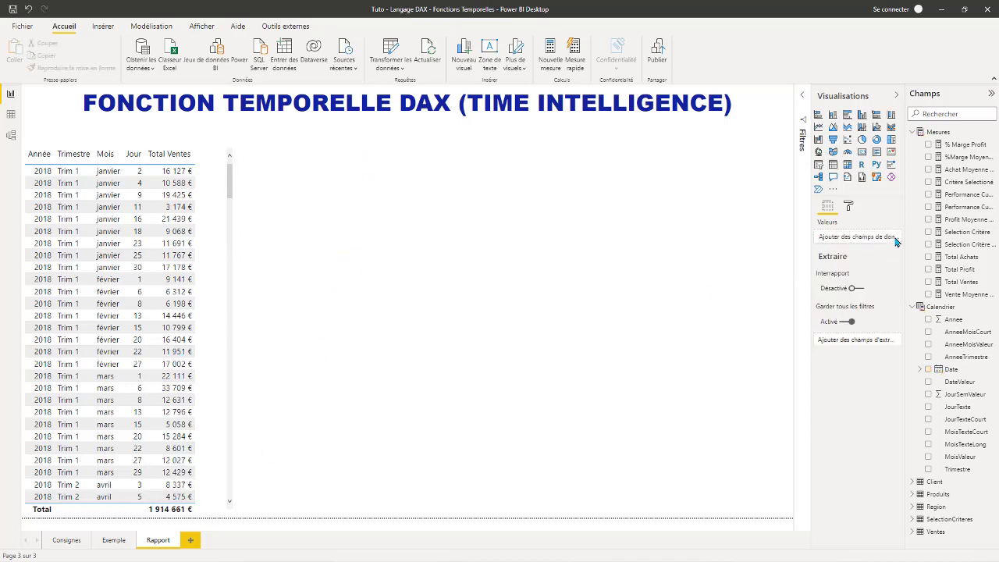
right_click(936, 134)
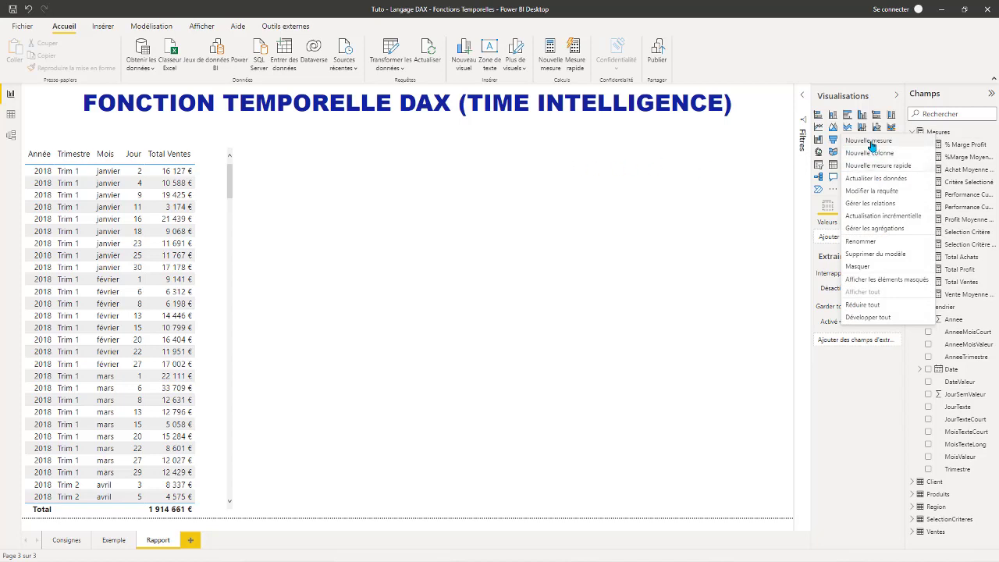
click(580, 228)
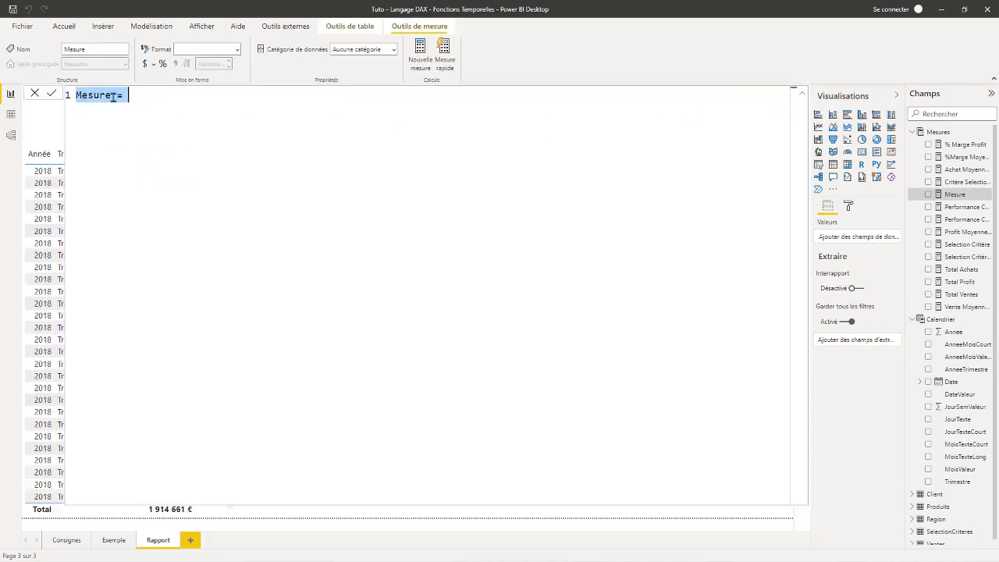
key(End)
double_click(111, 94)
text(Tota)
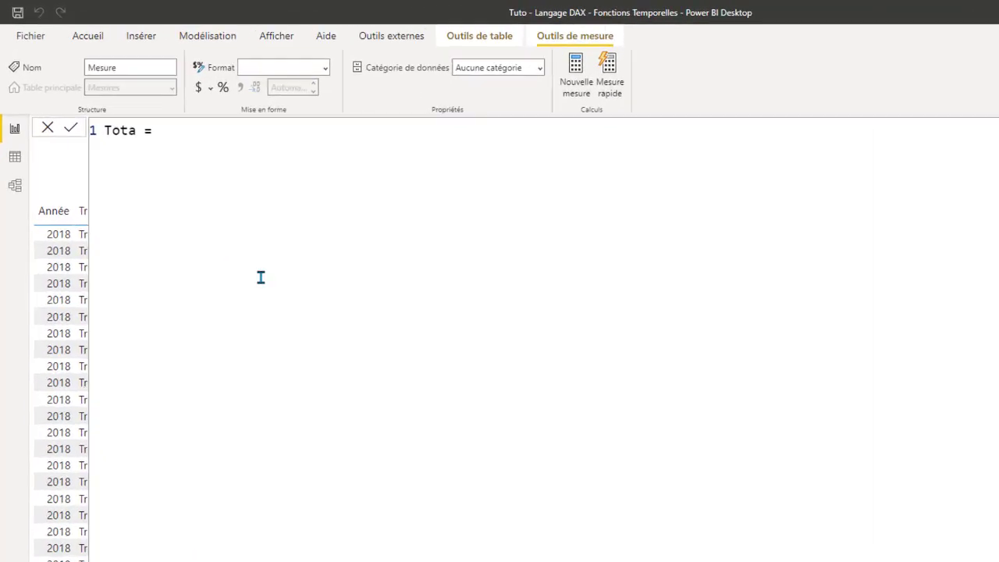
text(l)
text( Ve)
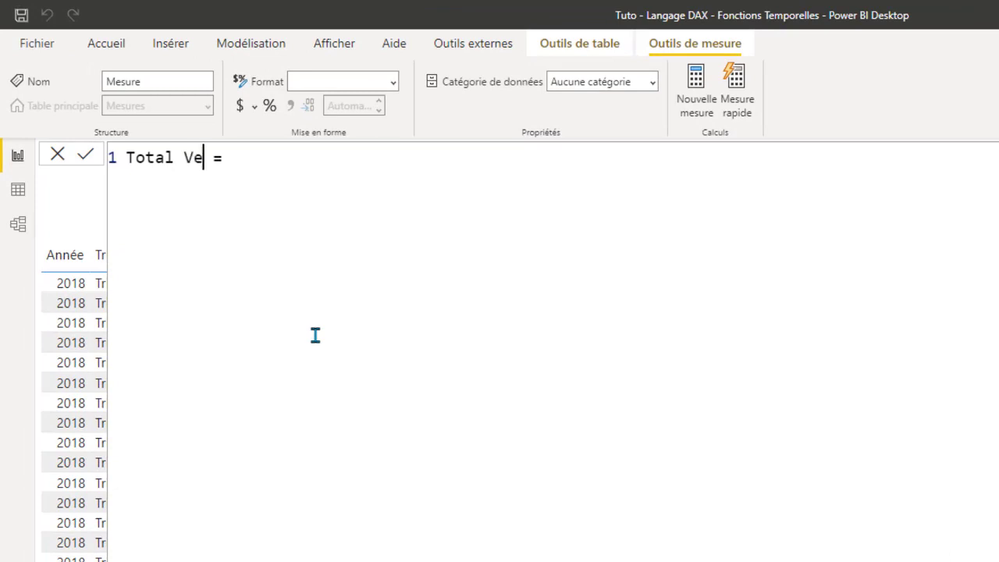
text(,tes)
key(BackSpace)
key(BackSpace)
key(BackSpace)
key(BackSpace)
text(,nt)
key(BackSpace)
key(BackSpace)
key(BackSpace)
text(ntes )
text(LY)
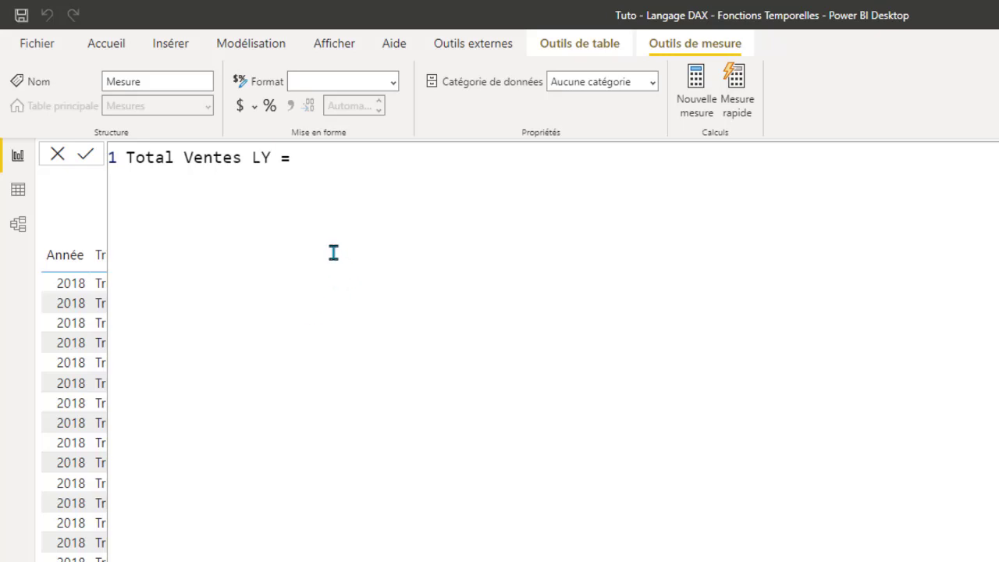
Start the formula with CALCULATE on a new indented line after the equals sign.
scroll(346, 224, up, 1)
click(381, 167)
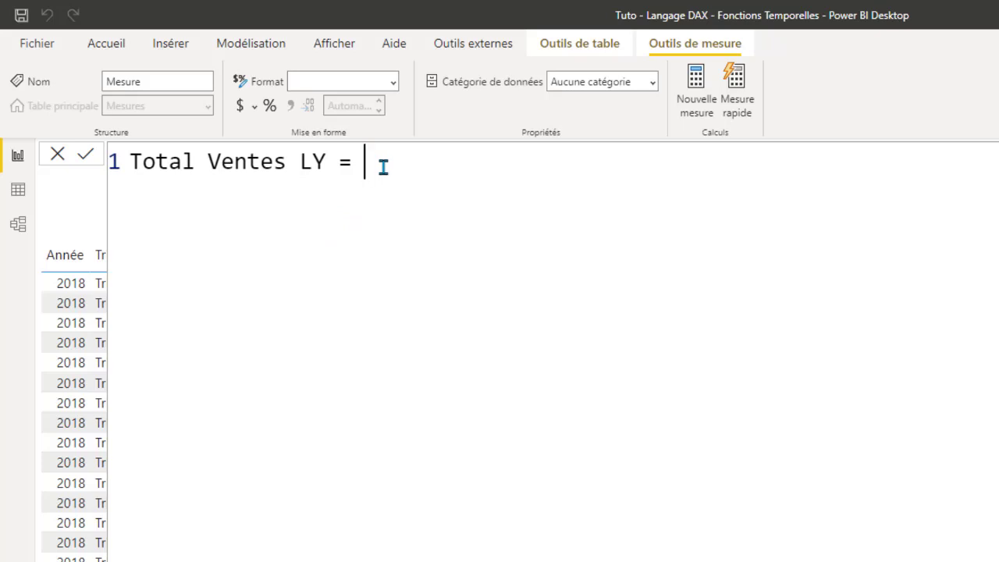
key(shift+Return)
key(Tab)
text(C)
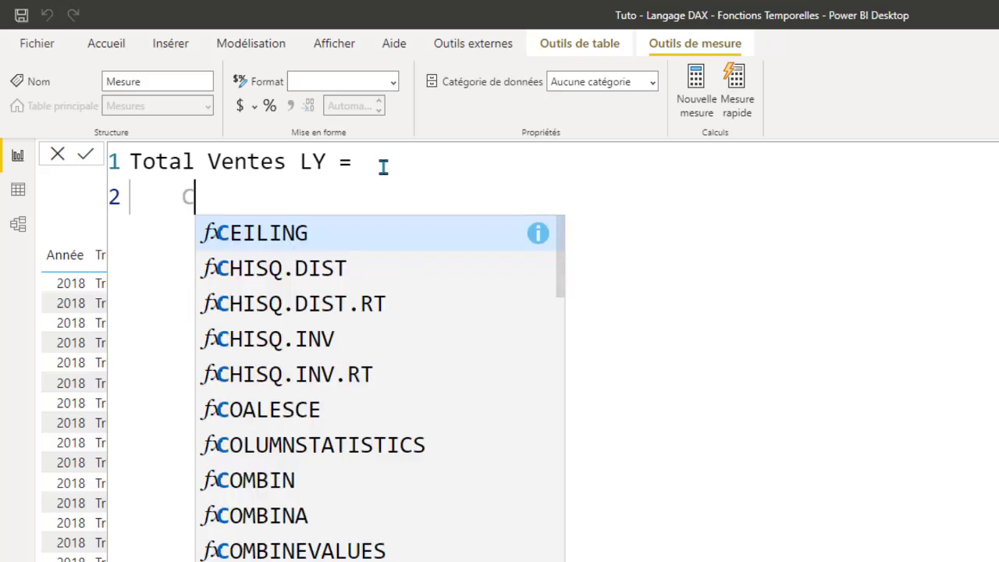
text(AL)
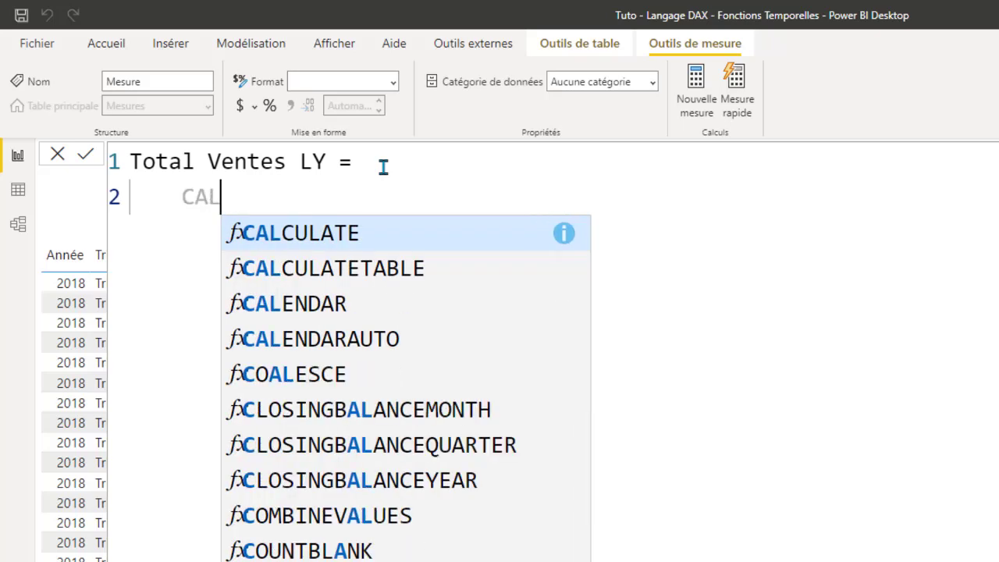
click(269, 232)
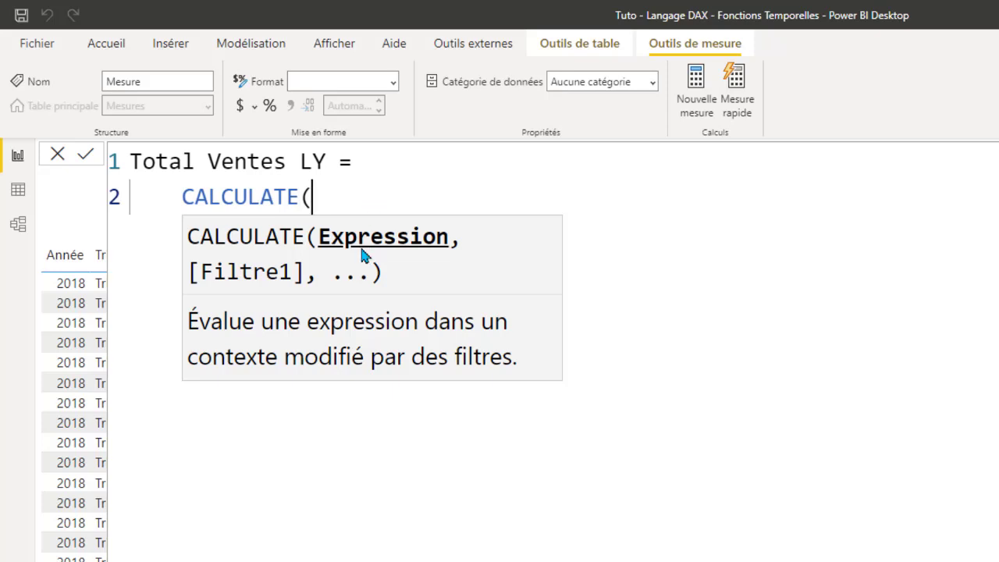
Add [Total Ventes], as CALCULATE's first argument on its own line.
key(shift+Return)
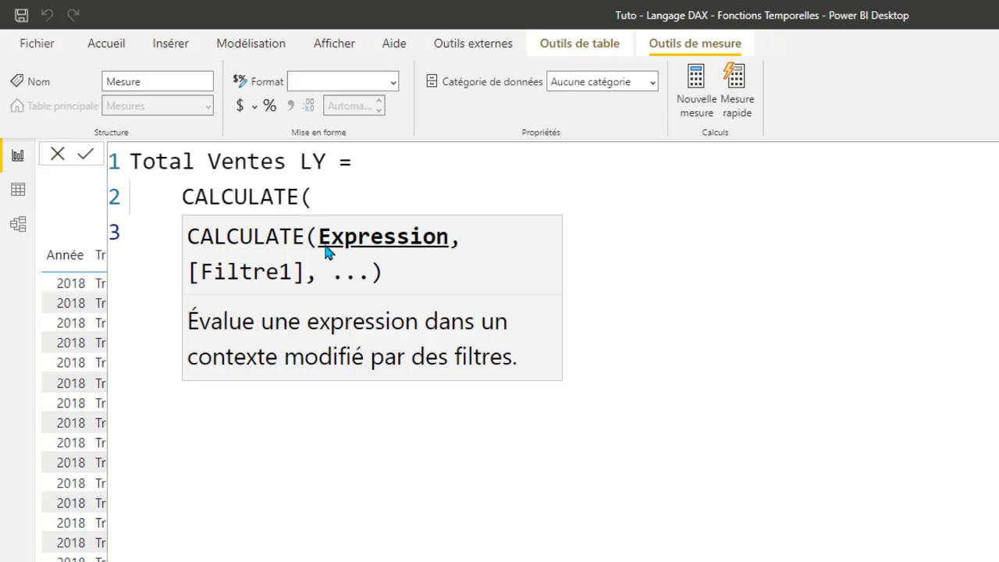
click(344, 199)
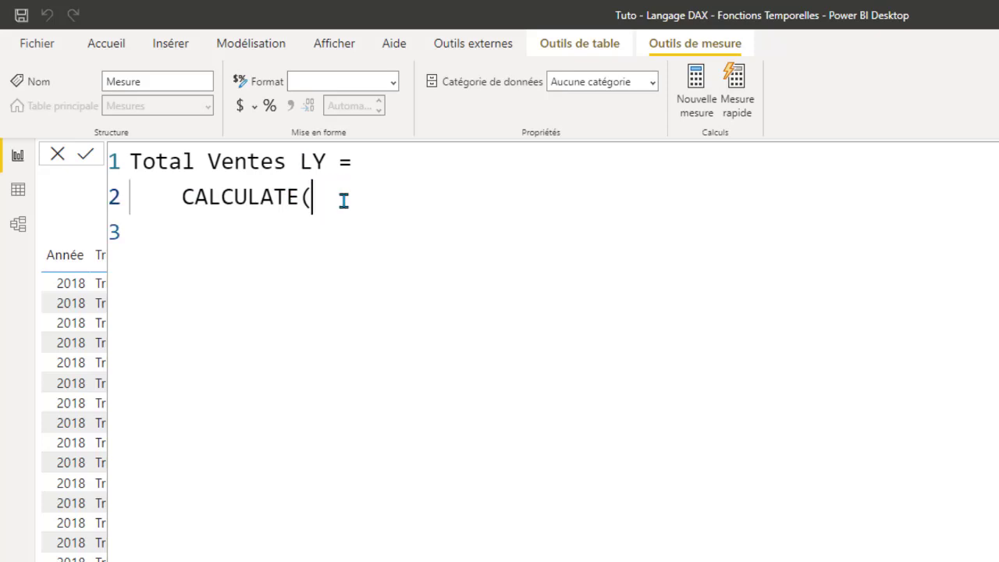
key(shift+Return)
text(T)
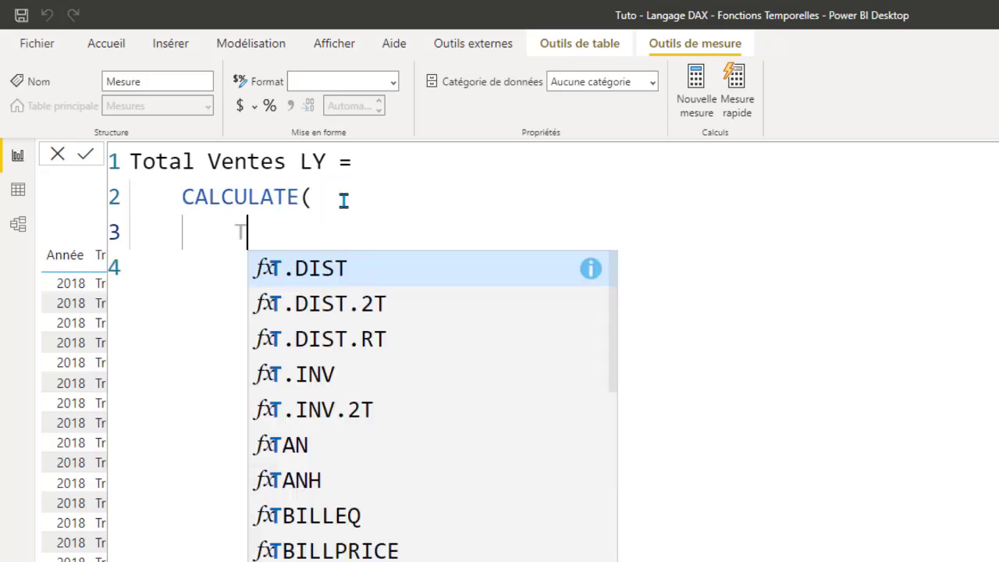
text(otal)
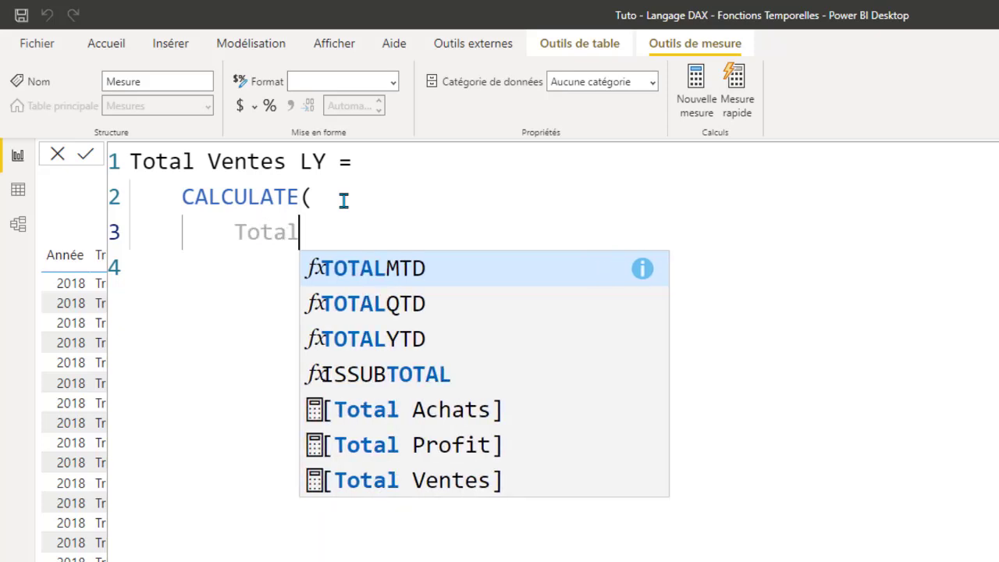
click(431, 480)
click(394, 372)
click(437, 242)
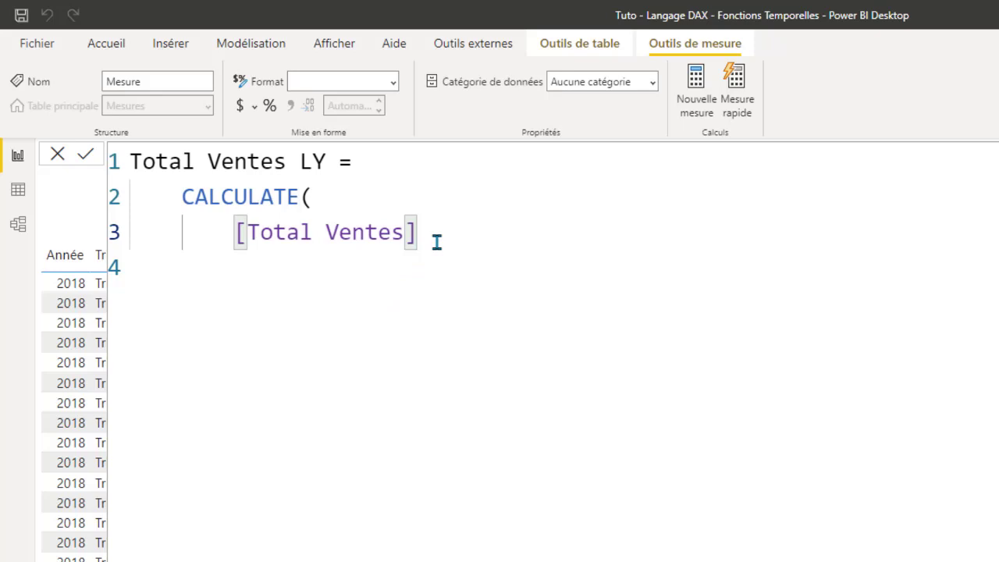
text(,)
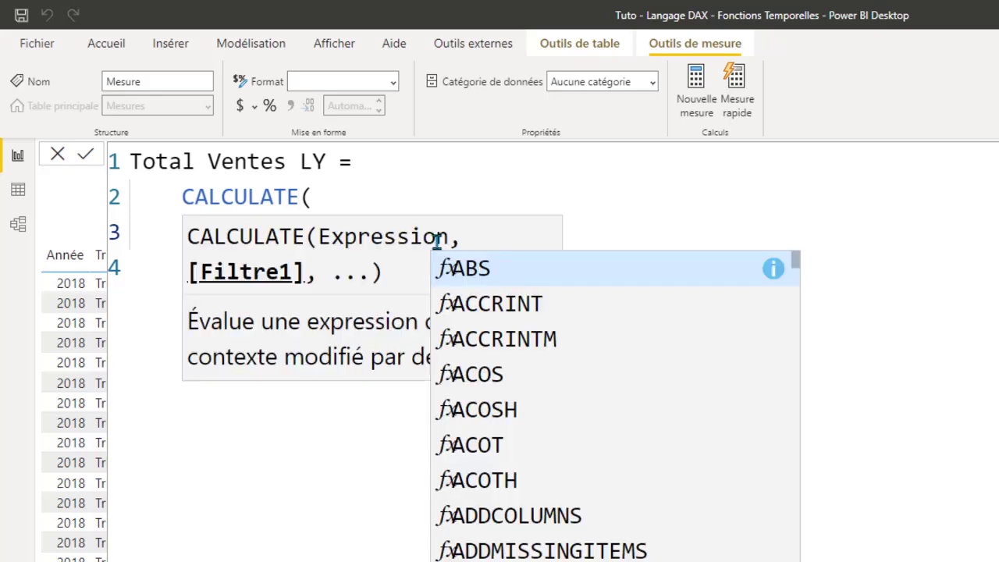
Open a new line for the filter argument and begin typing SAM.
key(shift+Return)
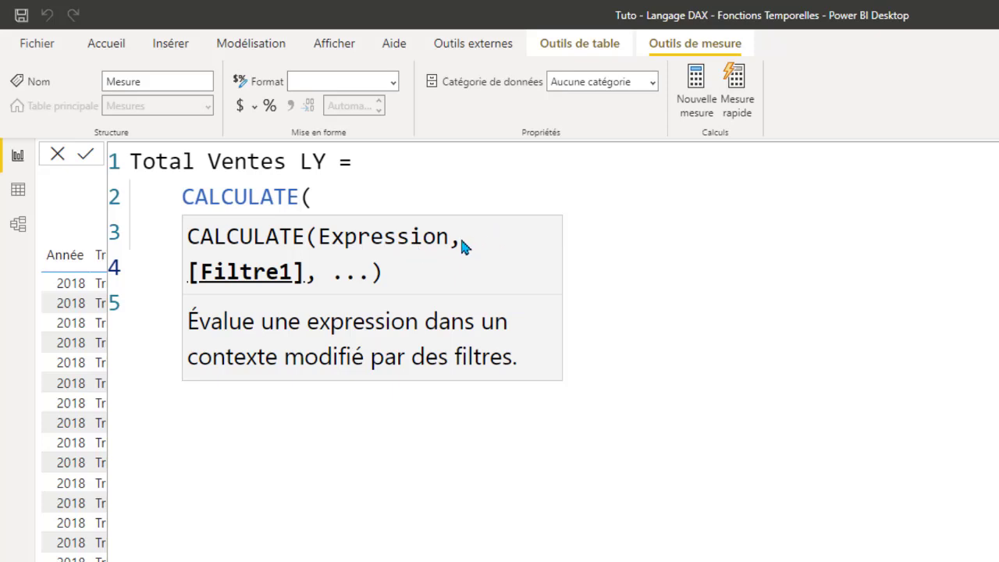
click(425, 213)
click(454, 237)
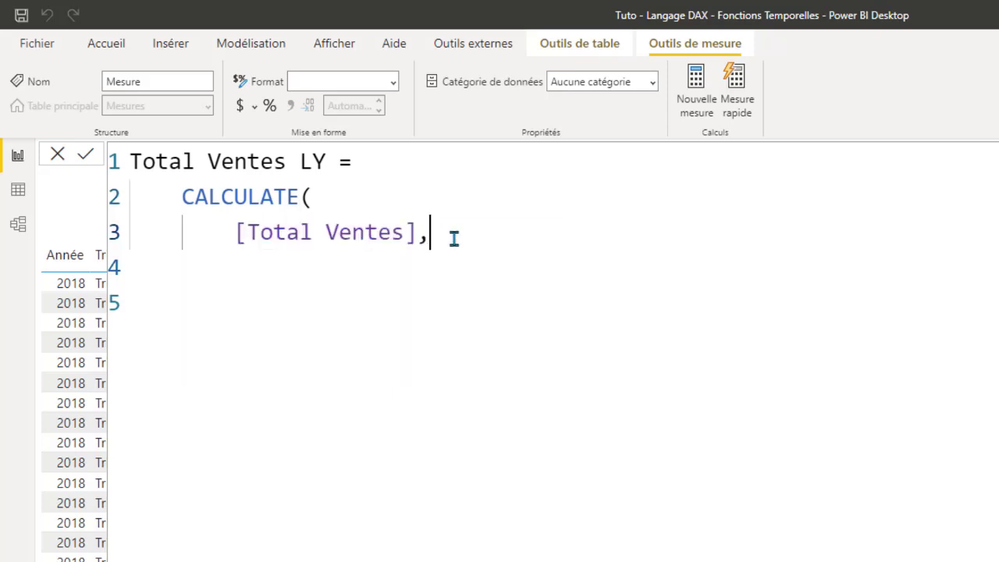
key(shift+Return)
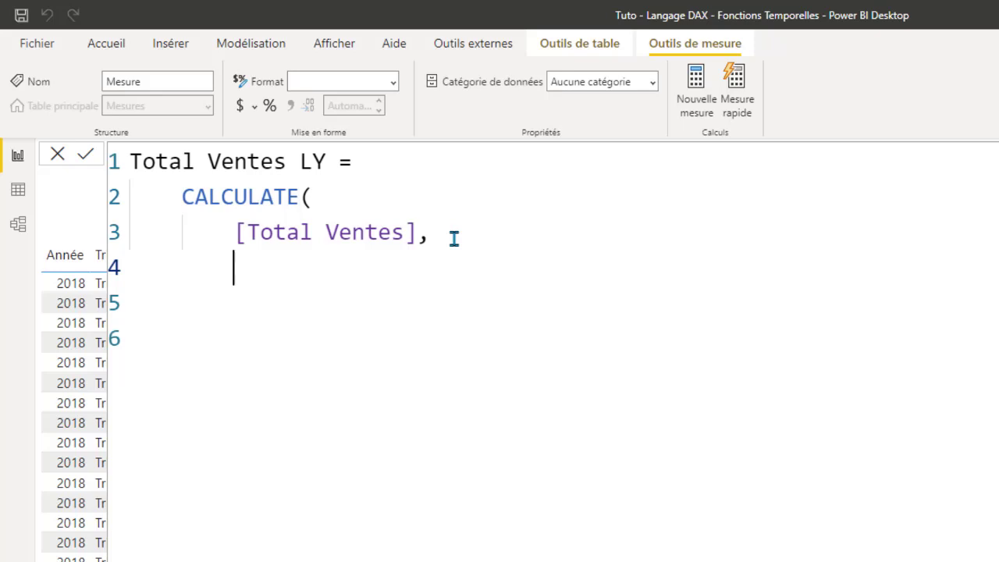
text(SAM)
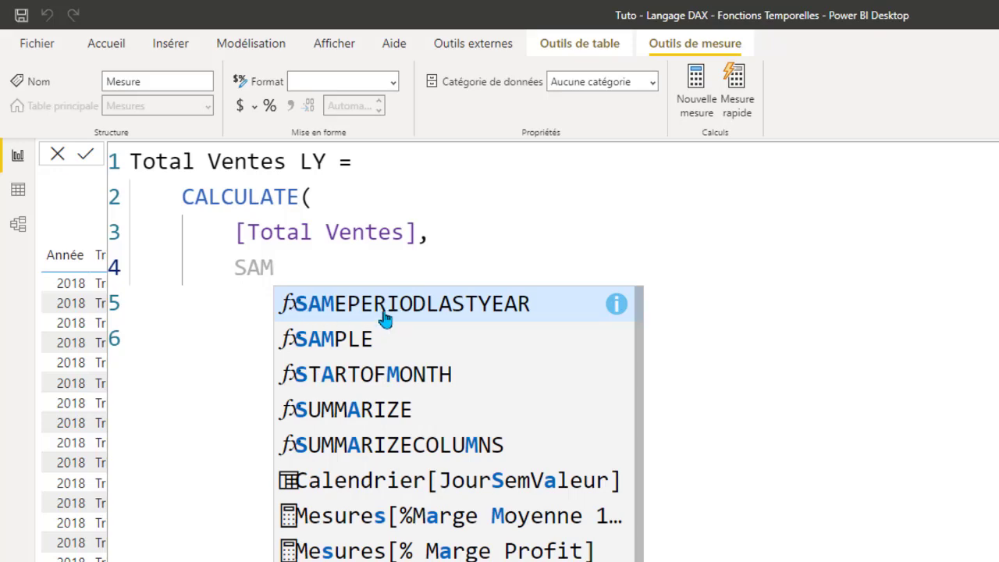
Set the filter to SAMEPERIODLASTYEAR(Calendrier[Date]) and close CALCULATE with ')' on its own line.
click(423, 316)
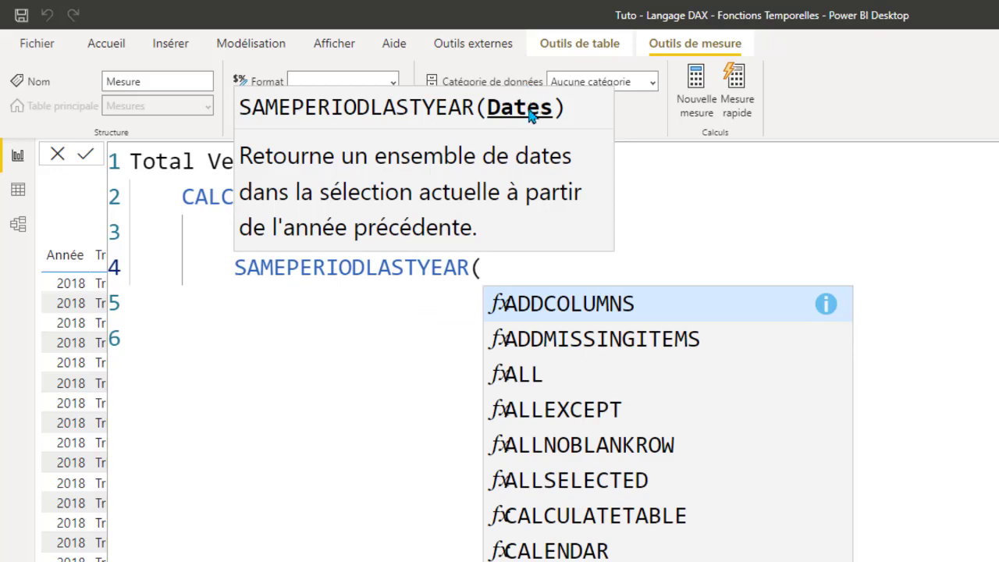
text(Cale)
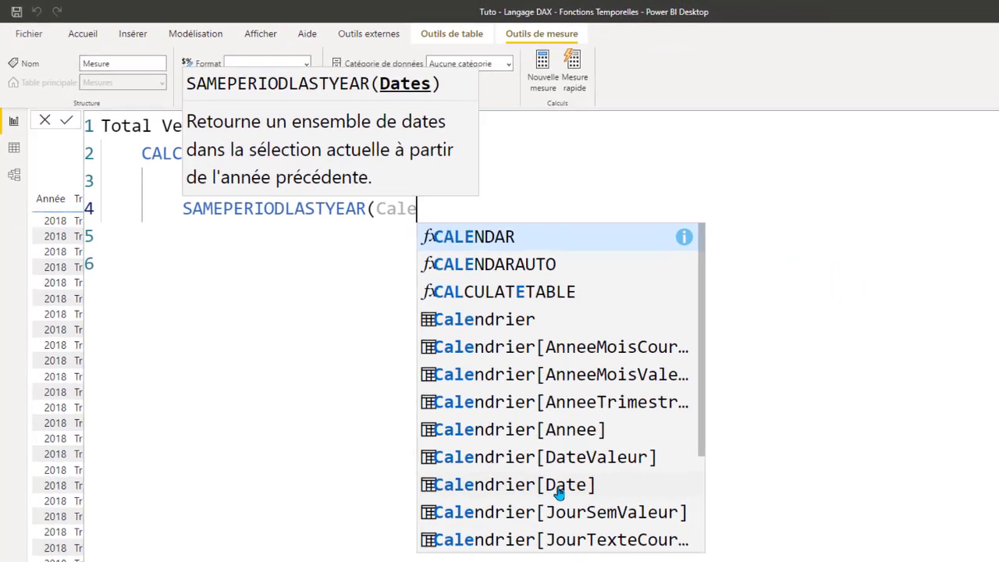
click(544, 480)
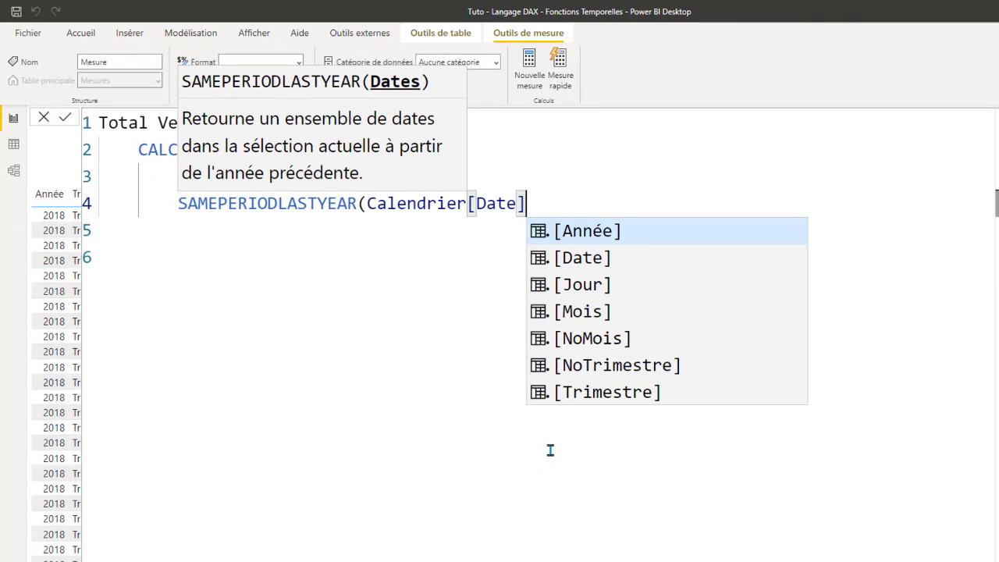
text())
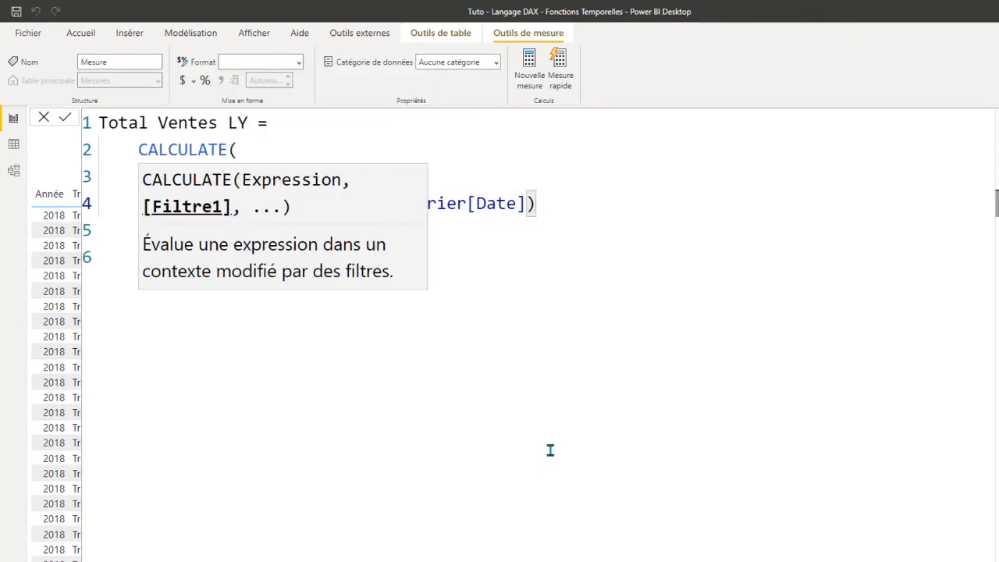
key(Return)
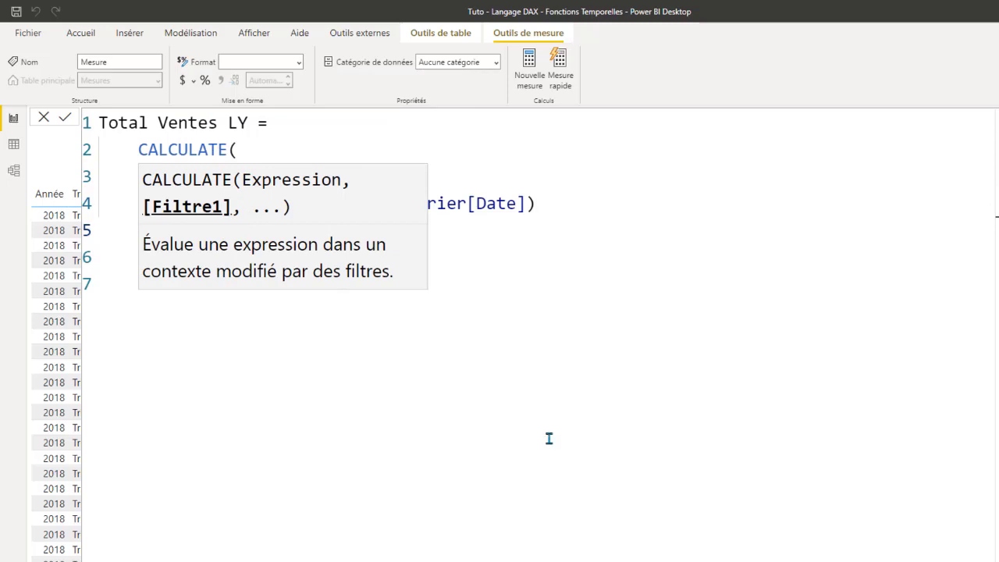
click(559, 202)
key(Return)
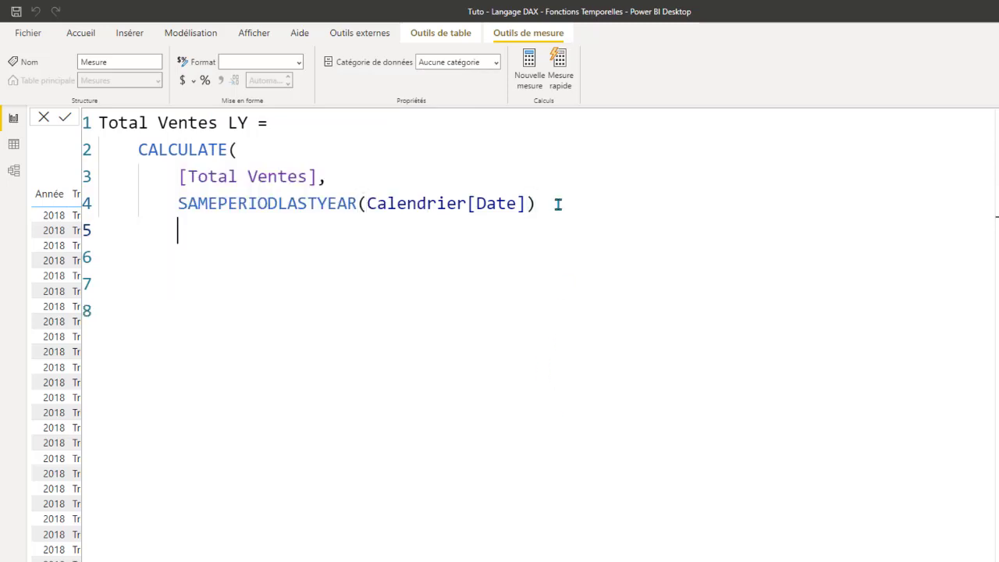
key(BackSpace)
text())
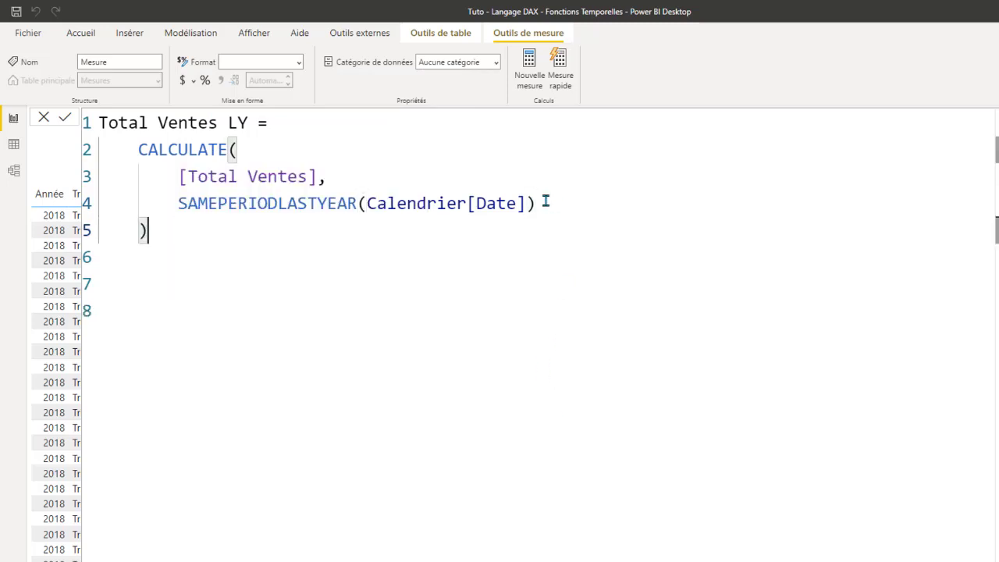
click(154, 349)
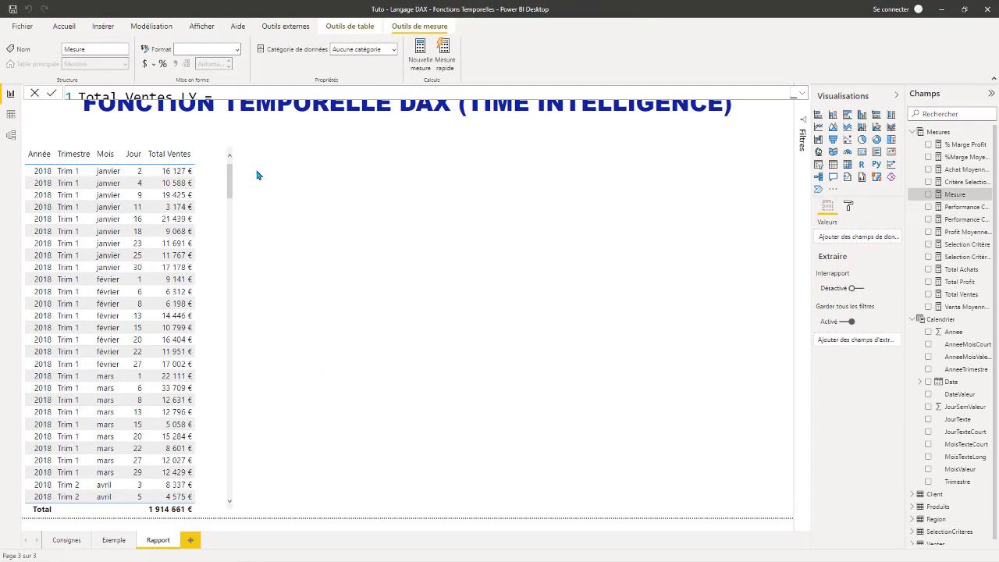
Commit the Total Ventes LY measure and close the formula editor.
click(803, 97)
click(149, 194)
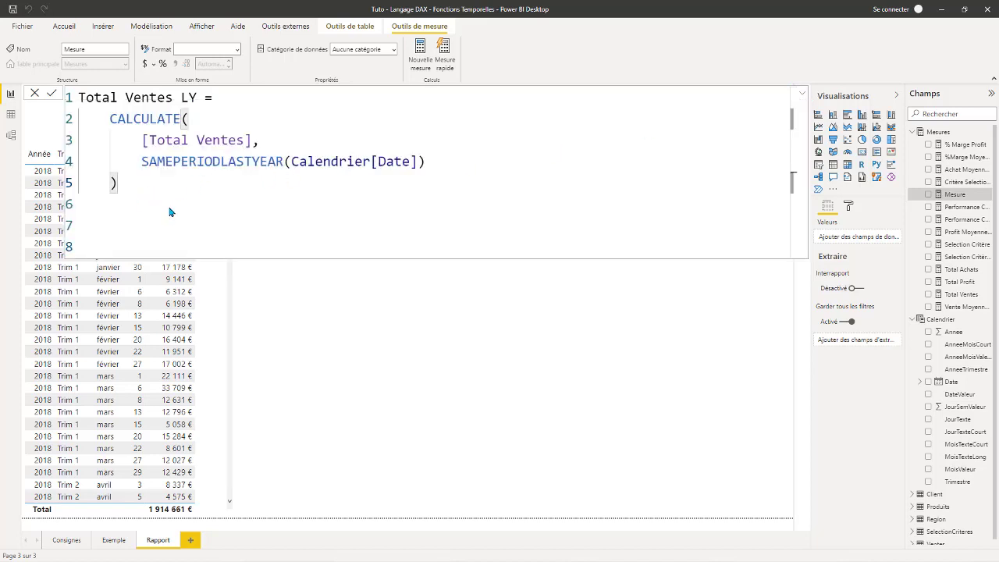
key(Return)
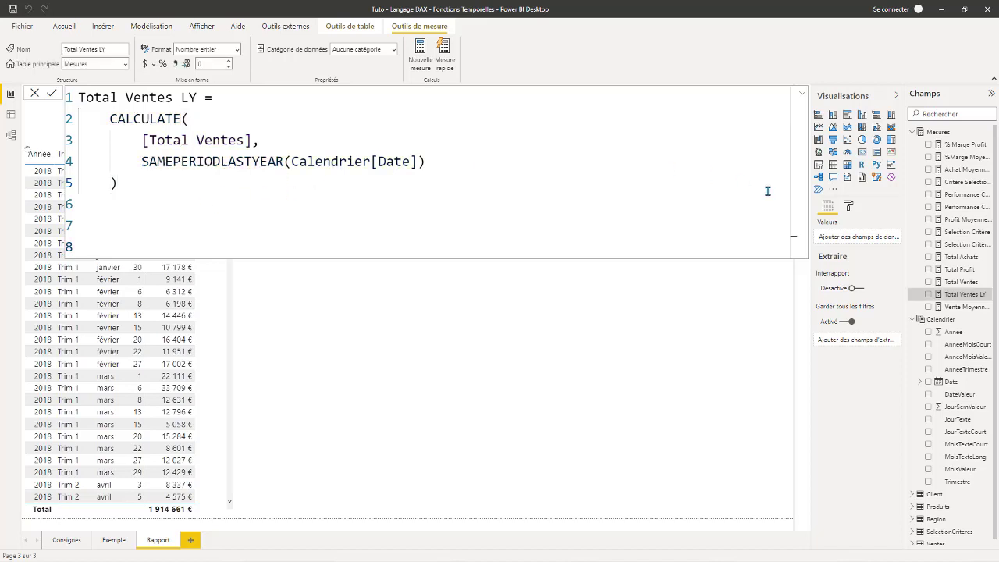
click(802, 93)
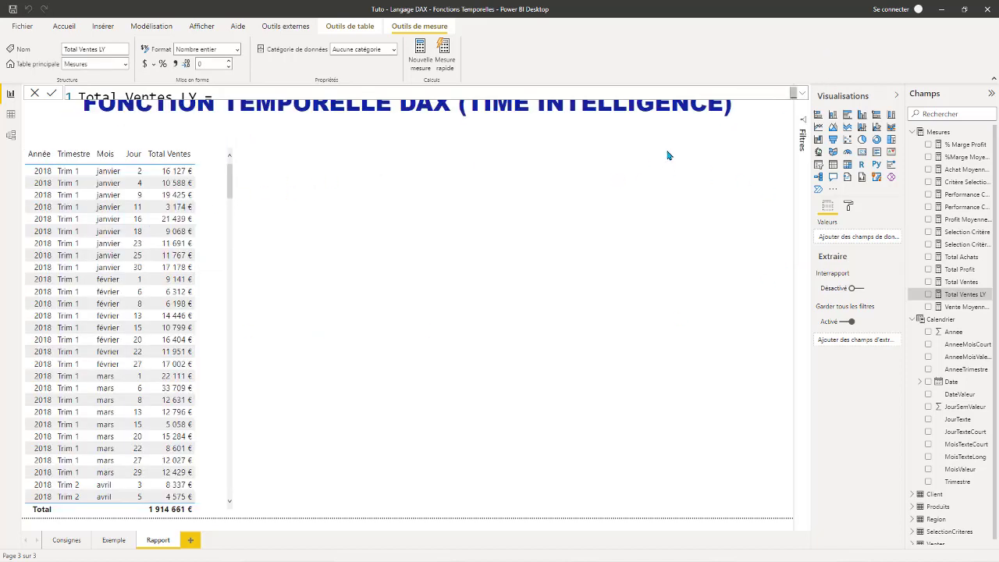
click(800, 94)
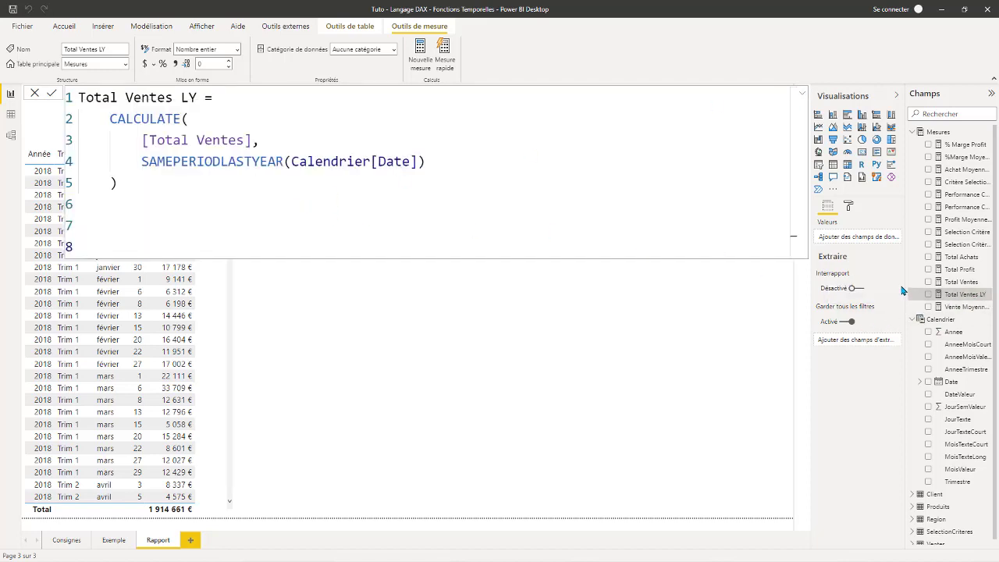
click(893, 94)
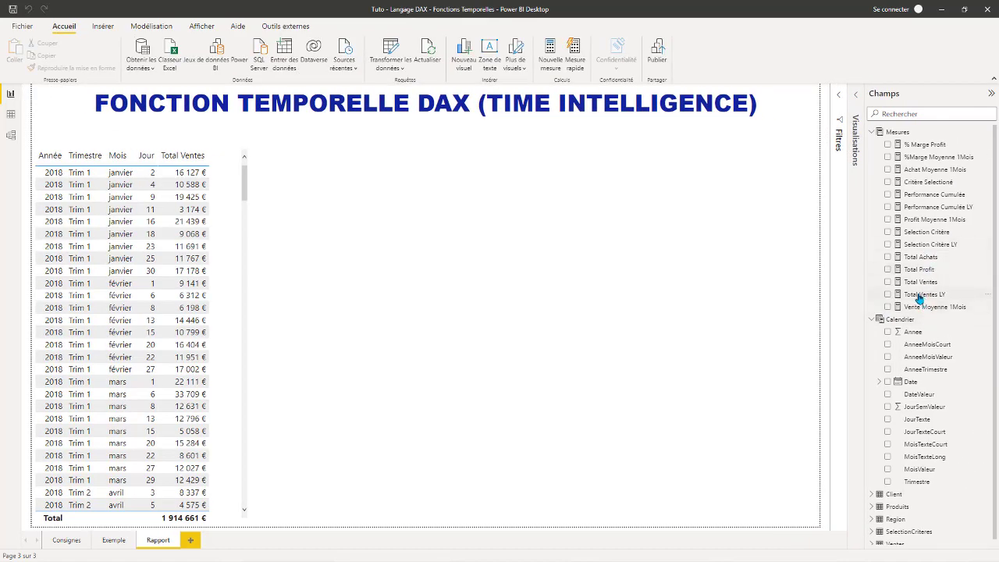
Add Total Ventes LY as a column in the sales table, deleting the stray visual first created.
drag(926, 295, 268, 353)
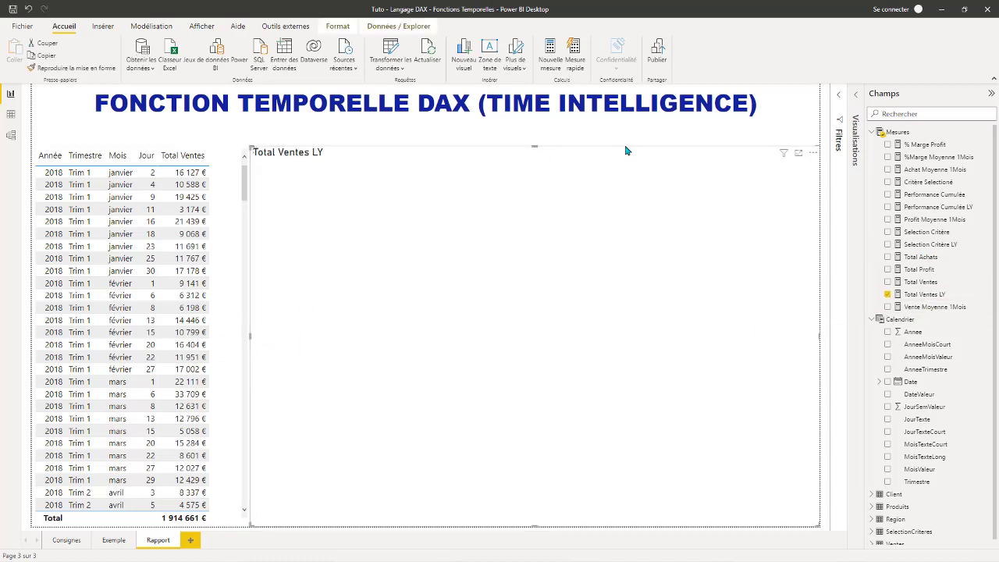
key(Delete)
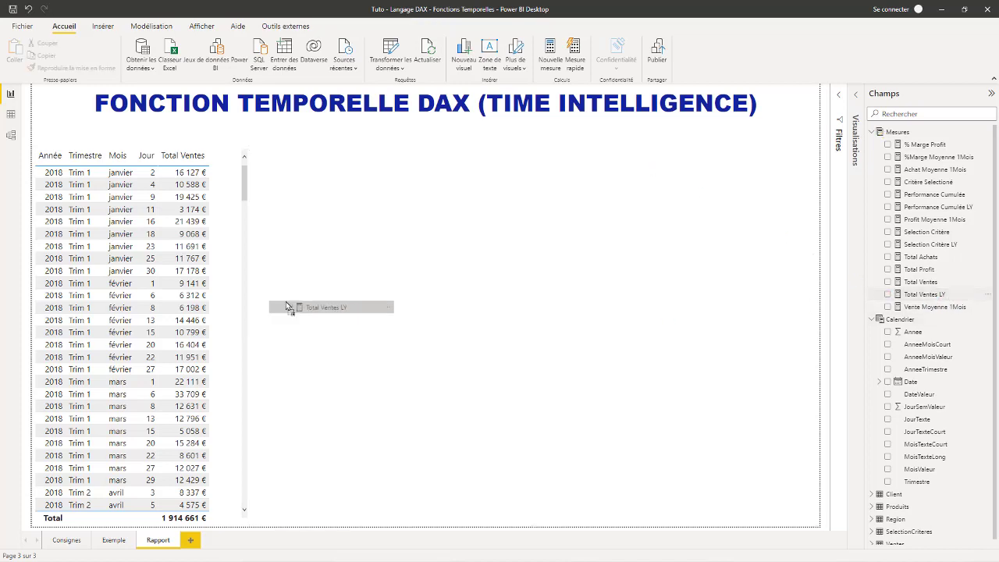
mouse_move(933, 298)
mouse_down()
mouse_move(213, 310)
mouse_move(323, 336)
mouse_up()
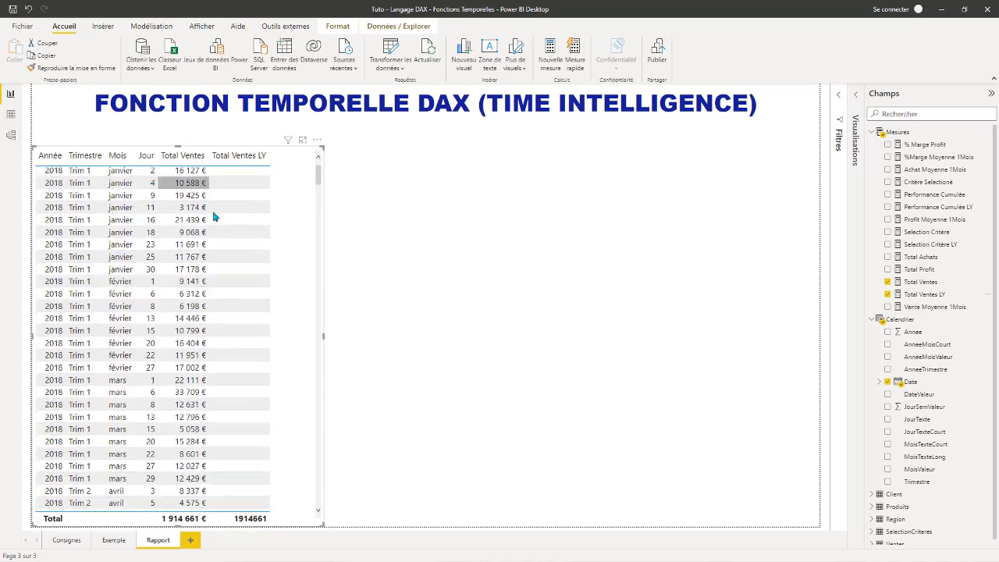
scroll(234, 226, down, 5)
scroll(251, 245, down, 10)
scroll(252, 246, down, 10)
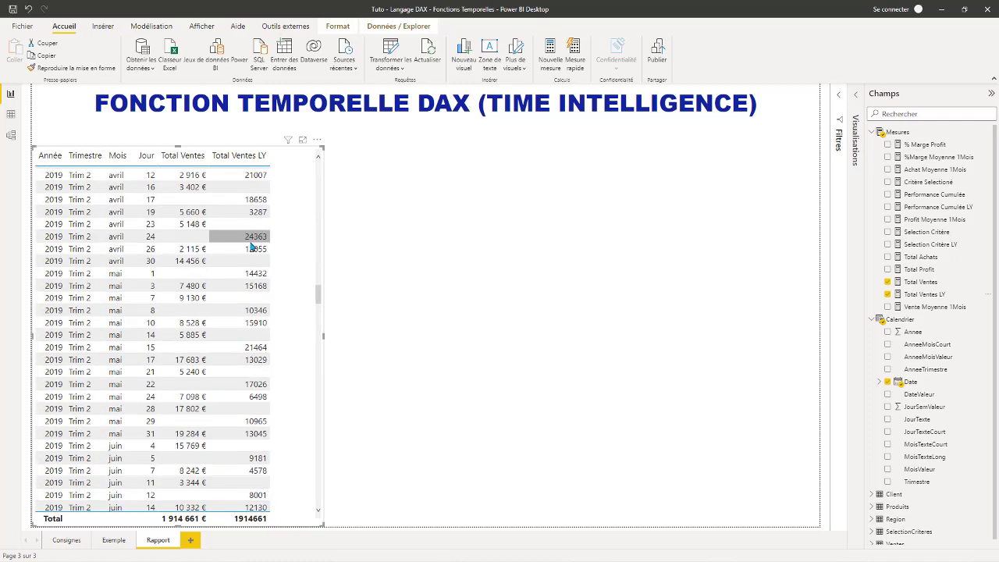
scroll(251, 245, up, 10)
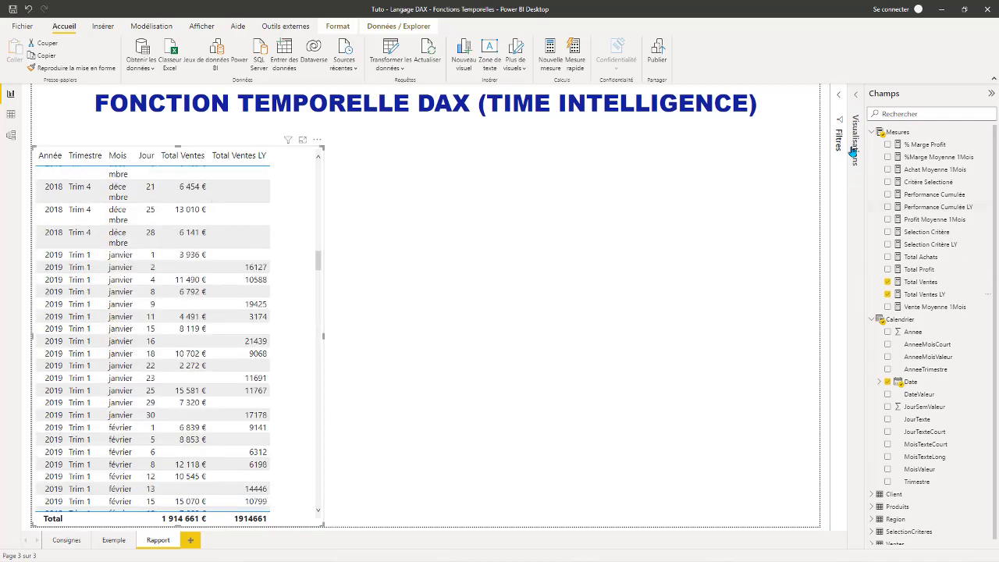
Remove Trimestre, Jour and Mois from the Date hierarchy so only years 2018–2020 remain.
click(856, 97)
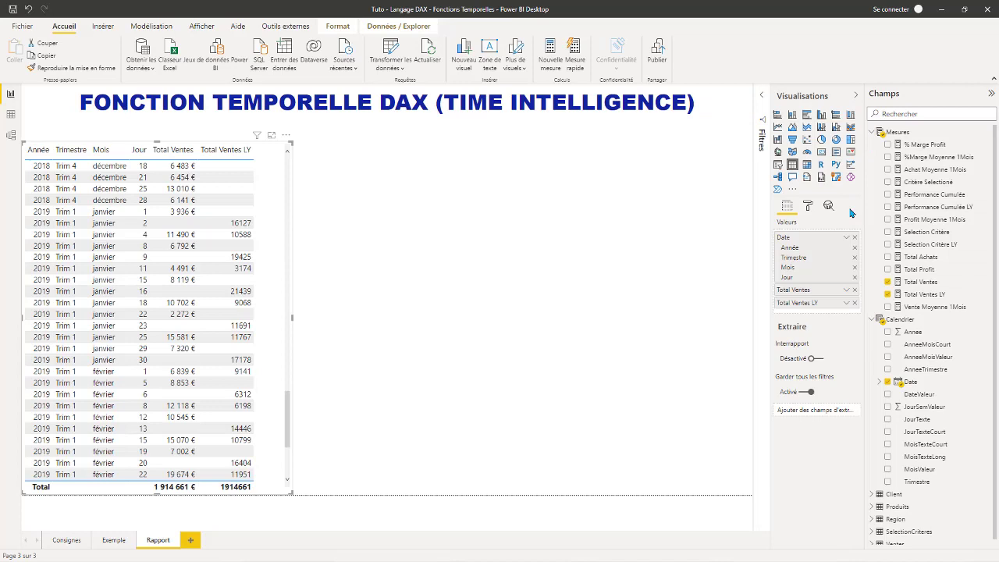
click(854, 259)
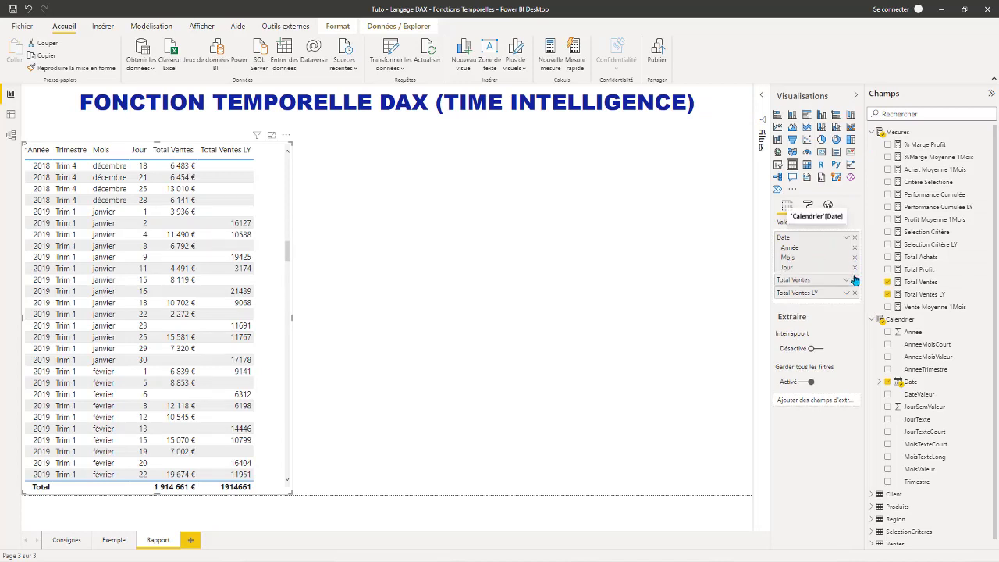
click(854, 267)
click(854, 259)
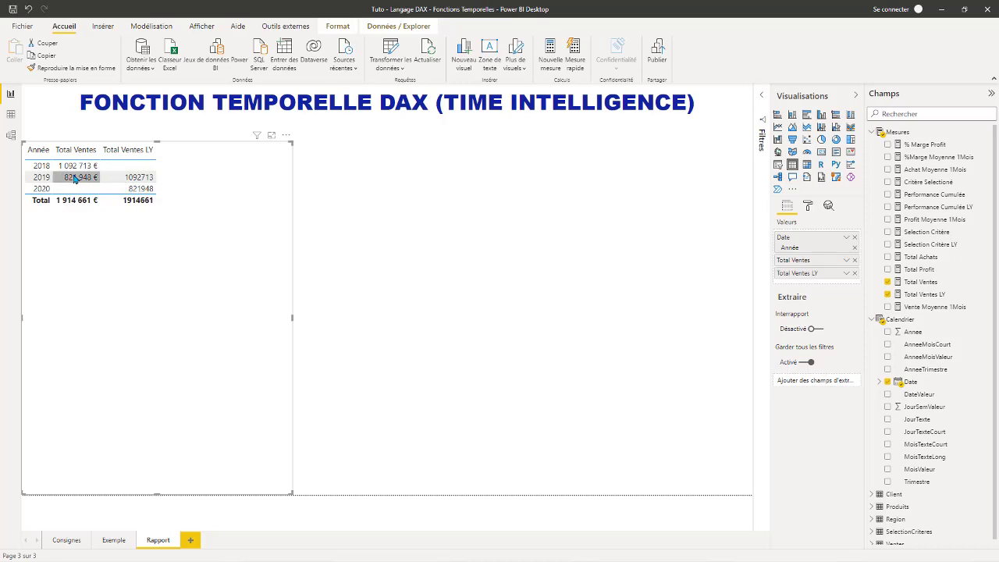
Give the Total Ventes LY measure the € Euro (123 €) currency format.
click(929, 296)
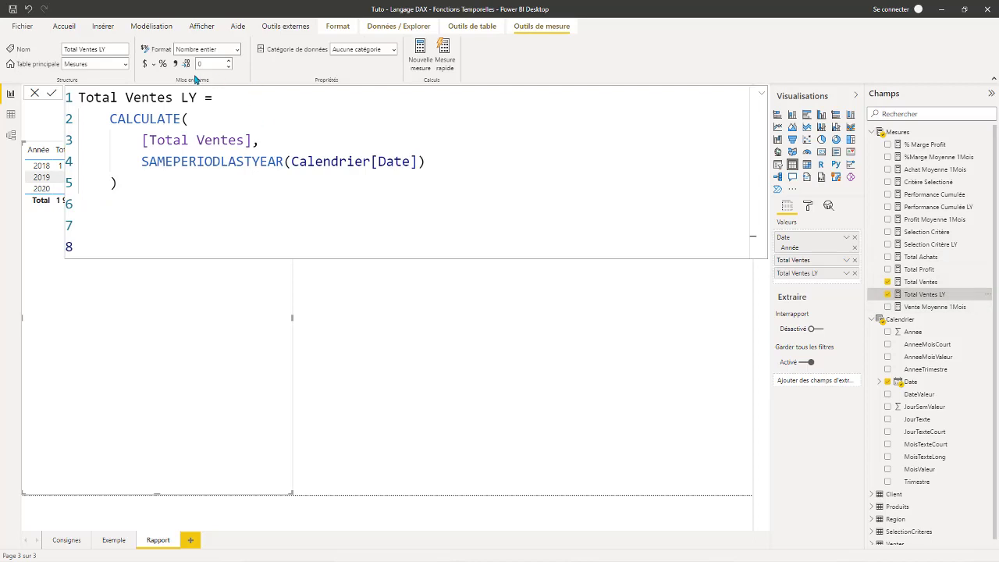
click(153, 65)
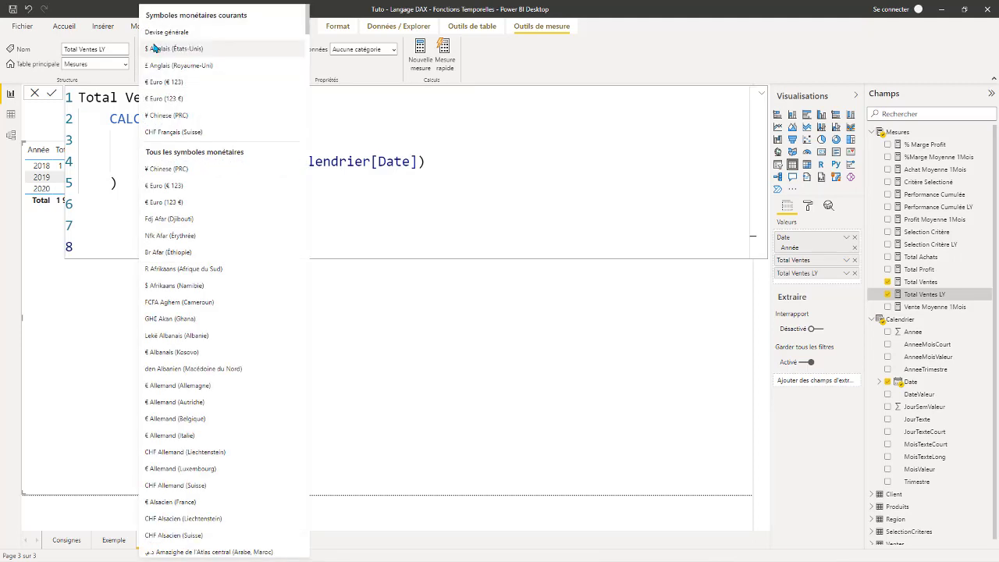
click(160, 101)
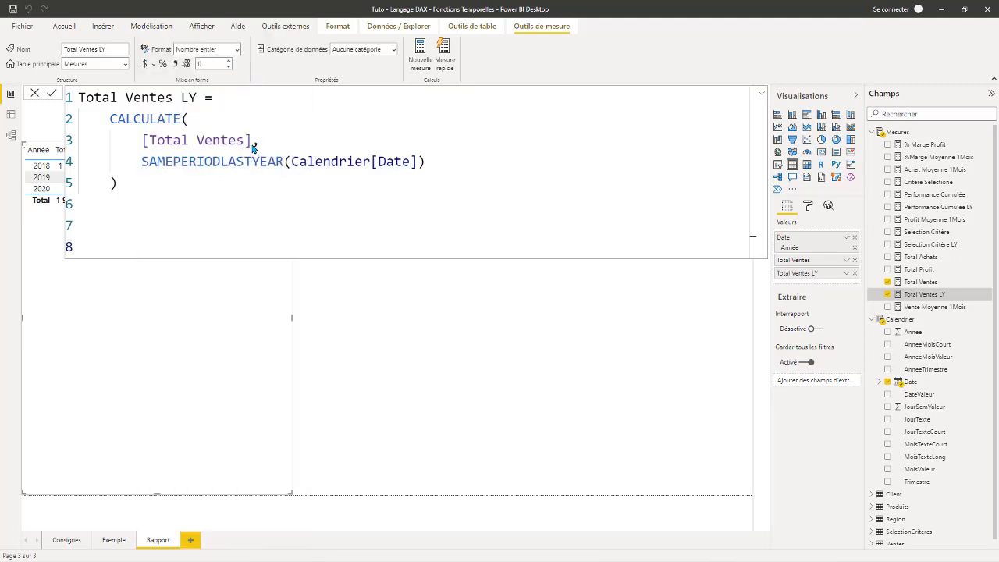
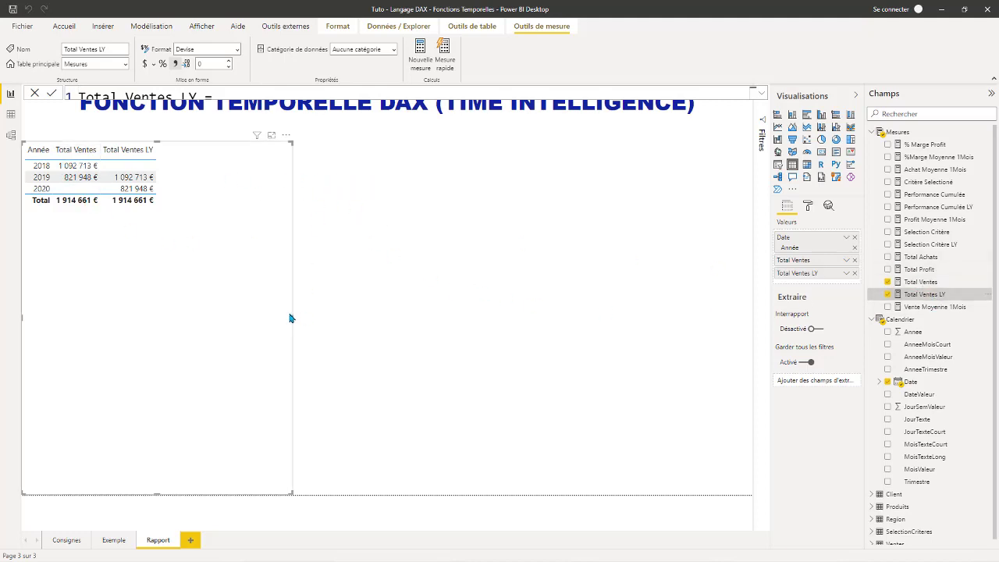
Narrow the yearly sales table and inspect SAMEPERIODLASTYEAR in the Total Ventes LY formula.
drag(292, 317, 193, 316)
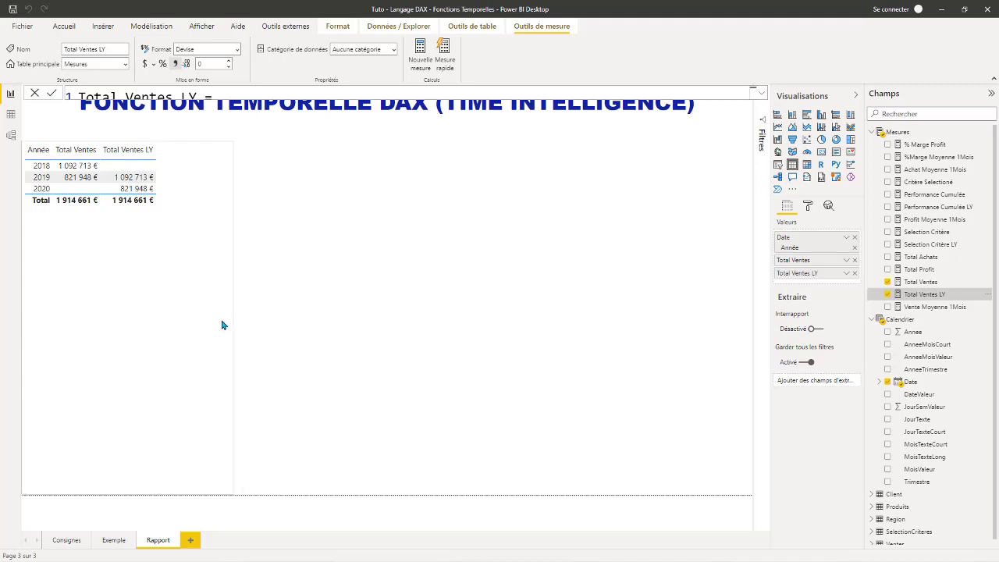
click(243, 244)
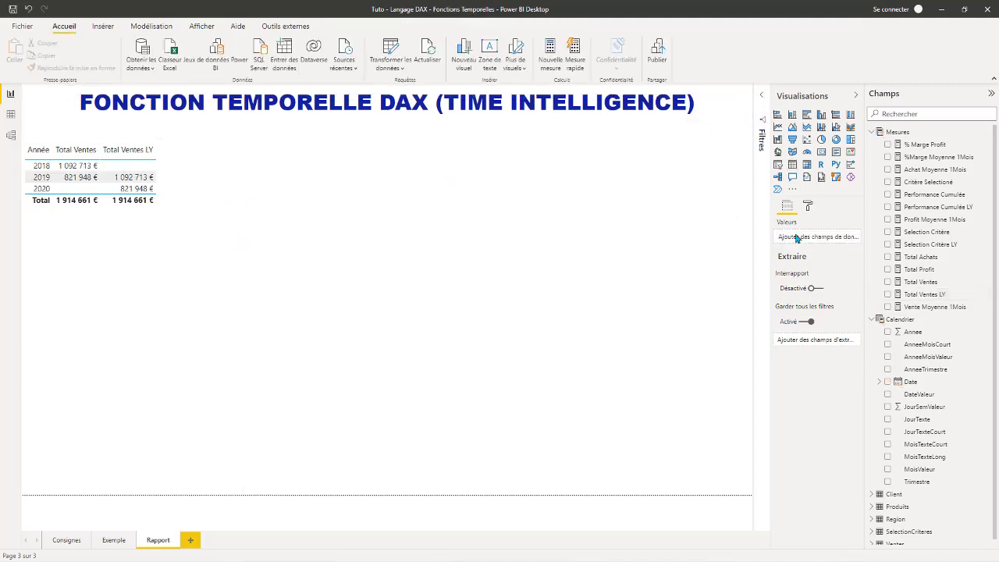
click(937, 296)
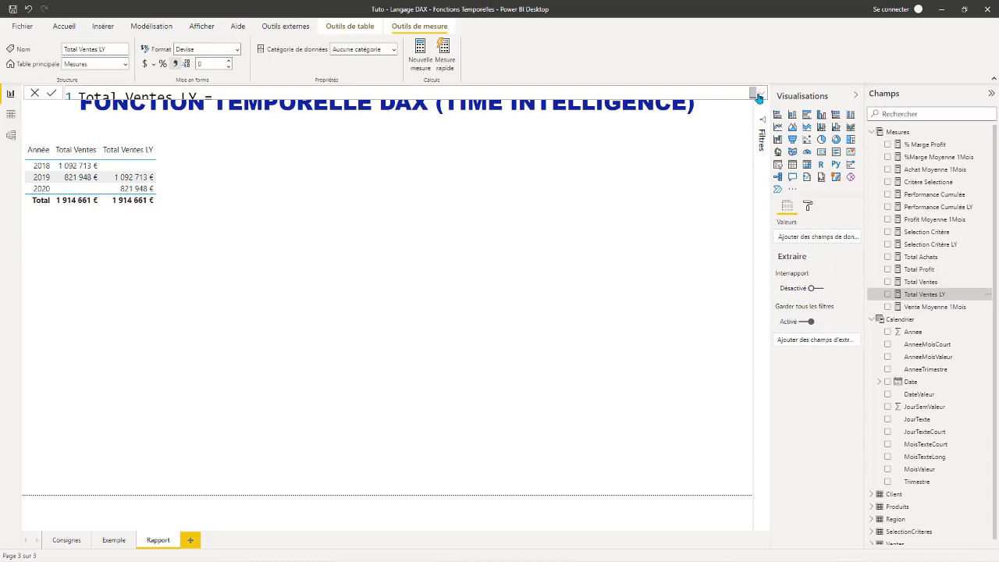
click(760, 94)
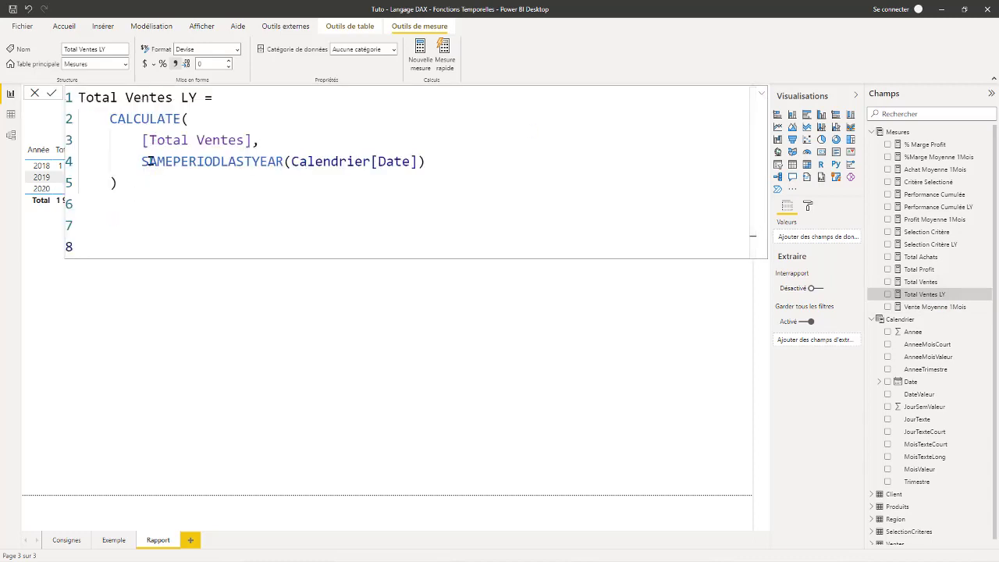
drag(144, 162, 284, 161)
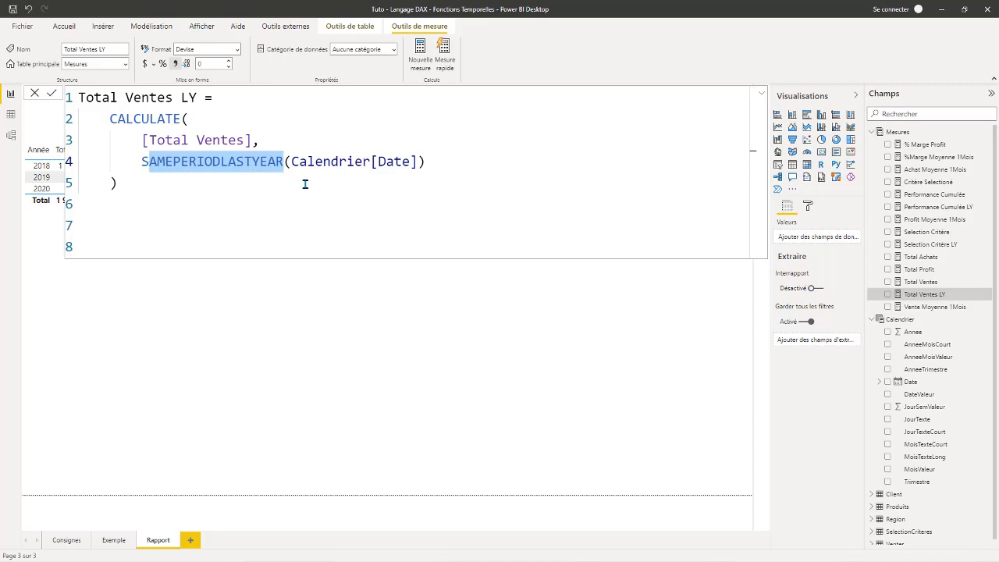
Add a new blank measure to the Mesures table.
click(435, 161)
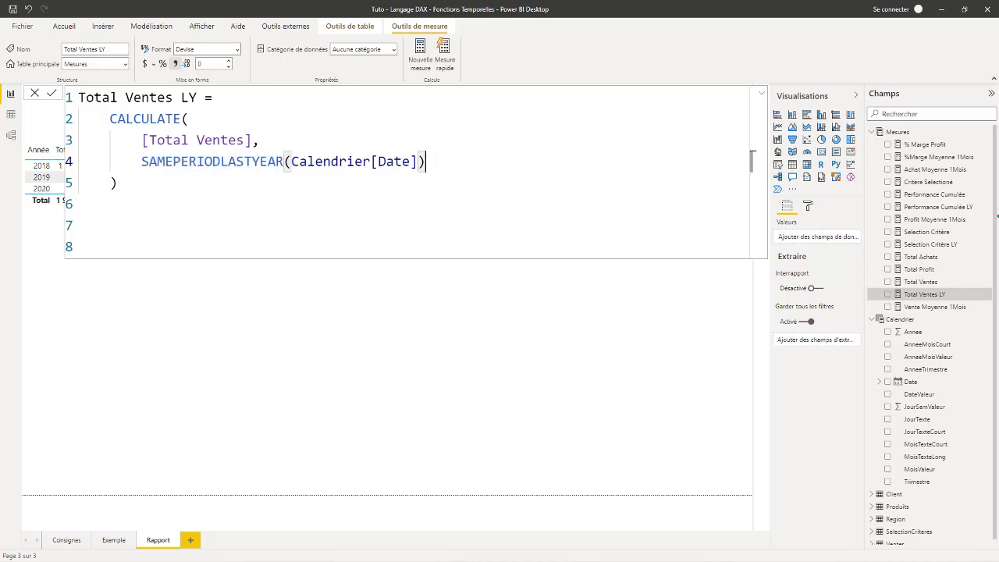
right_click(908, 134)
key(Return)
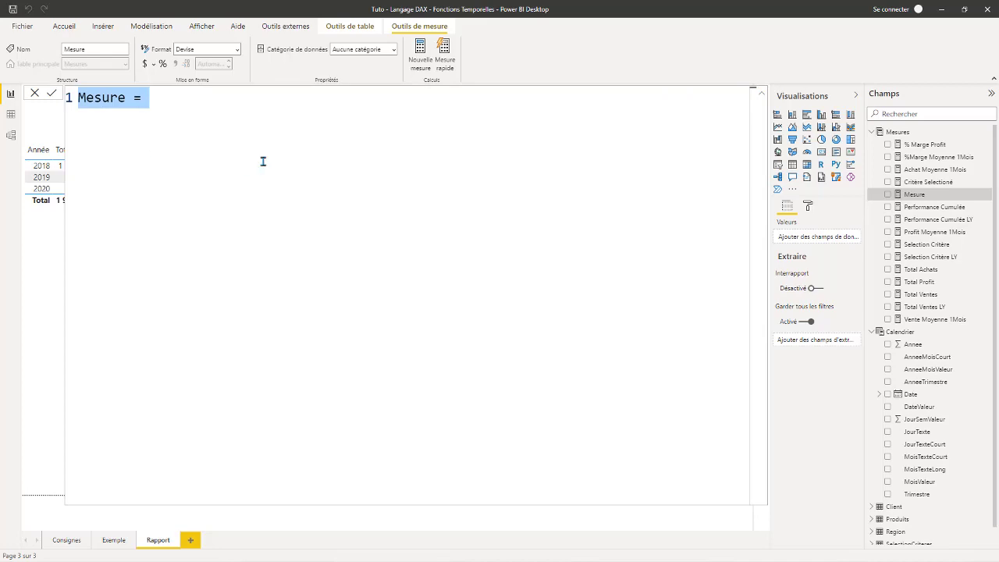
Replace the default name Mesure with 'Total Vents LY (V2) ='.
ctrl+scroll(262, 156, up, 2)
ctrl+scroll(213, 145, up, 2)
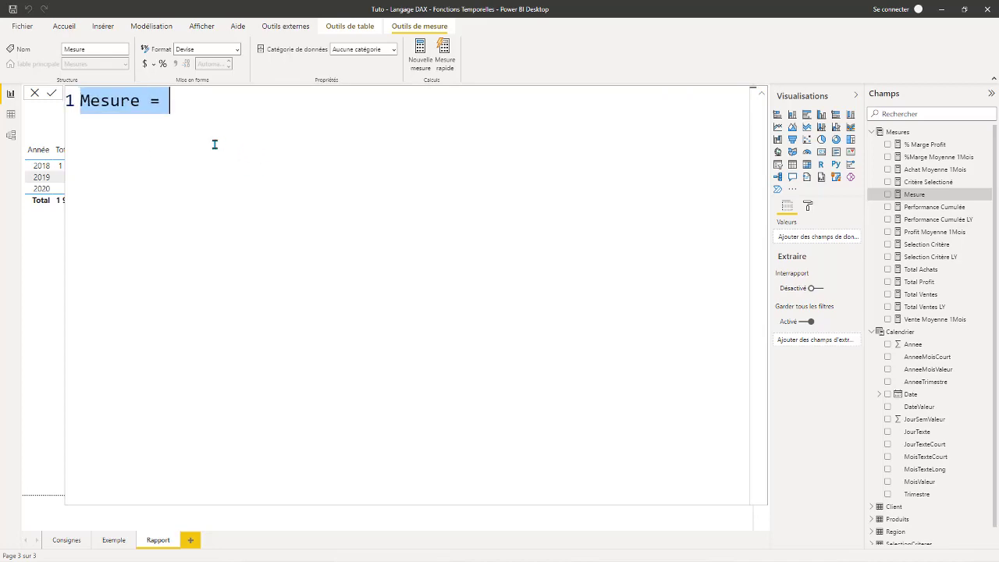
click(153, 107)
key(BackSpace)
key(BackSpace)
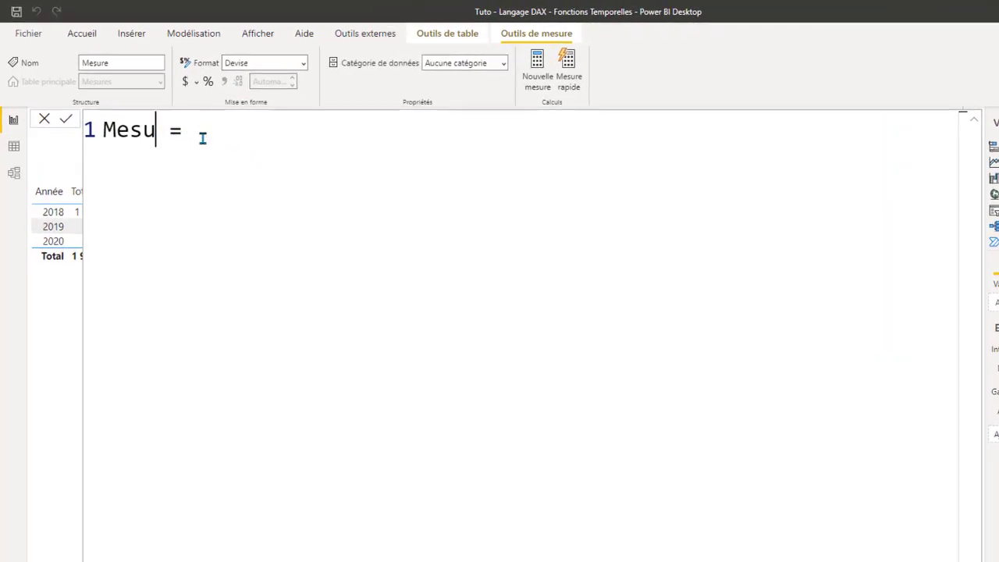
key(BackSpace)
key(BackSpace)
key(BackSpace)
key(BackSpace)
text(Total )
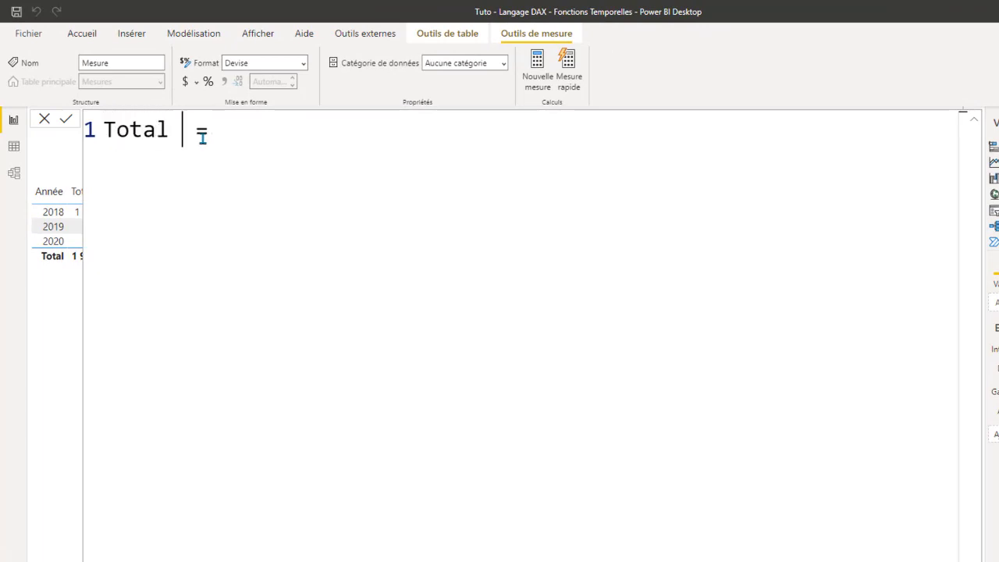
text(Vents )
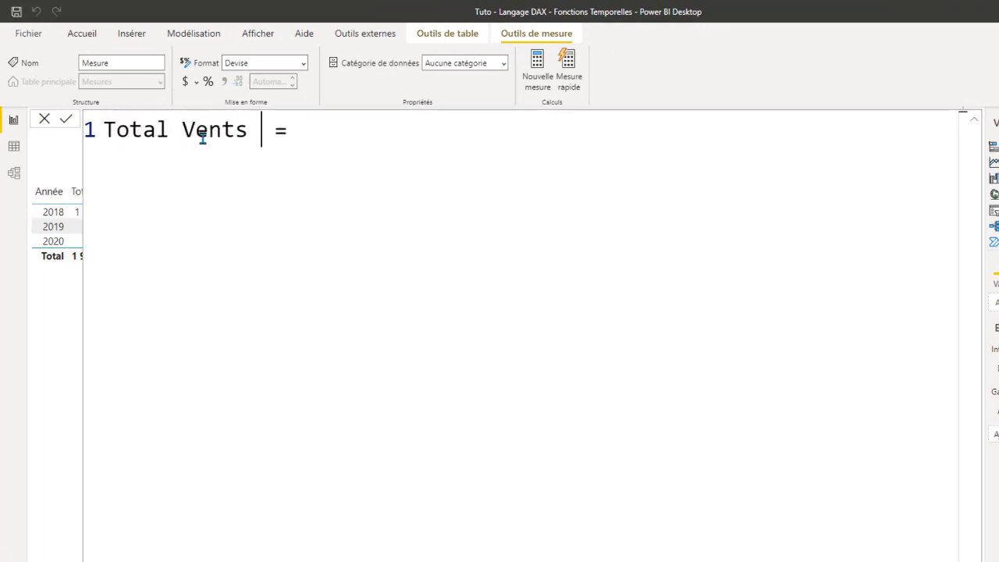
text(LY ()
text(V)
key(End)
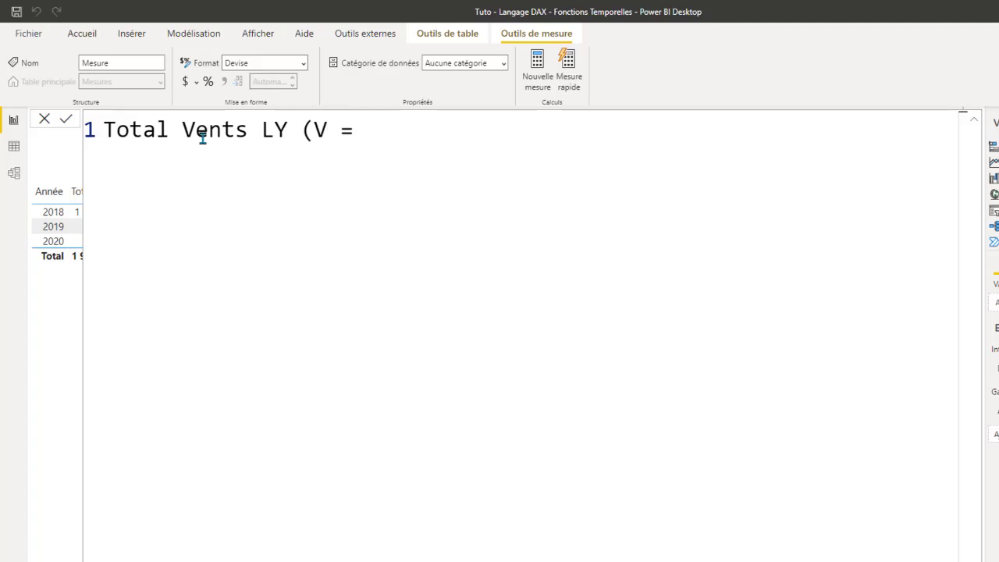
click(327, 129)
key(End)
text())
key(BackSpace)
key(BackSpace)
key(BackSpace)
key(BackSpace)
text(2))
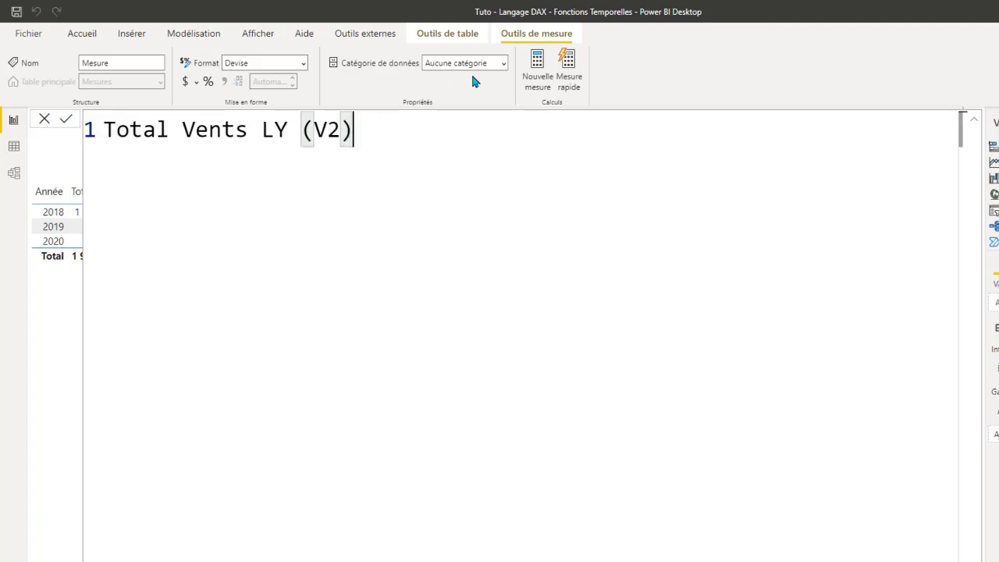
text( =)
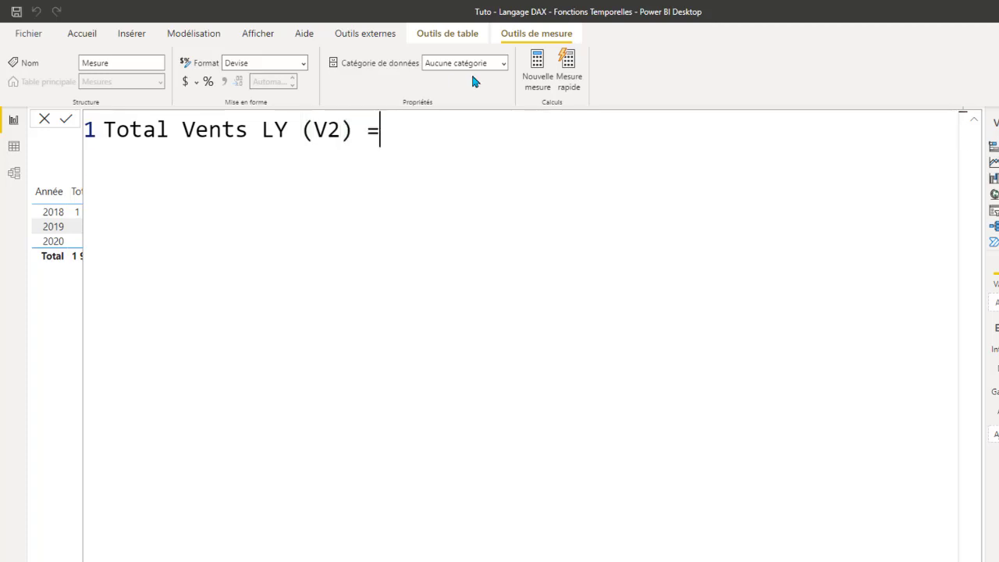
Correct 'Vents' to 'Ventes' and start an indented second formula line.
key(shift+Return)
key(Tab)
click(235, 130)
double_click(239, 130)
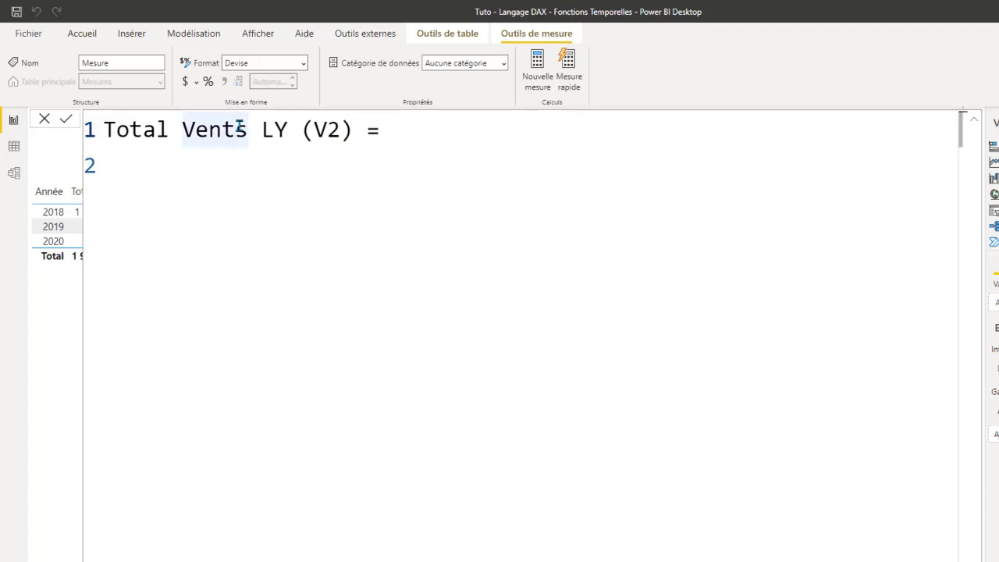
text(e)
click(252, 163)
key(Tab)
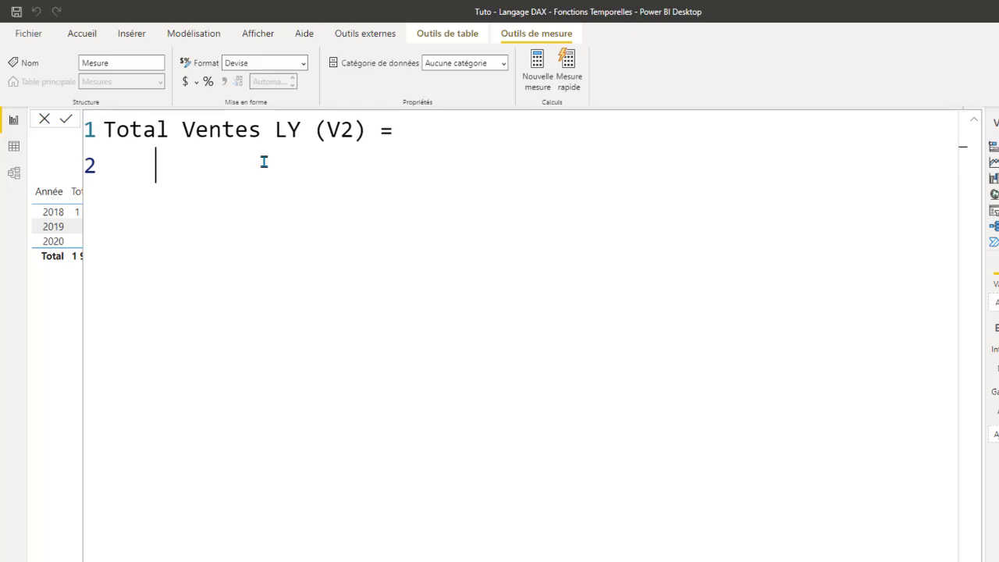
Begin the formula with CALCULATE( and [Total Ventes] as its expression.
text(CALC)
key(Tab)
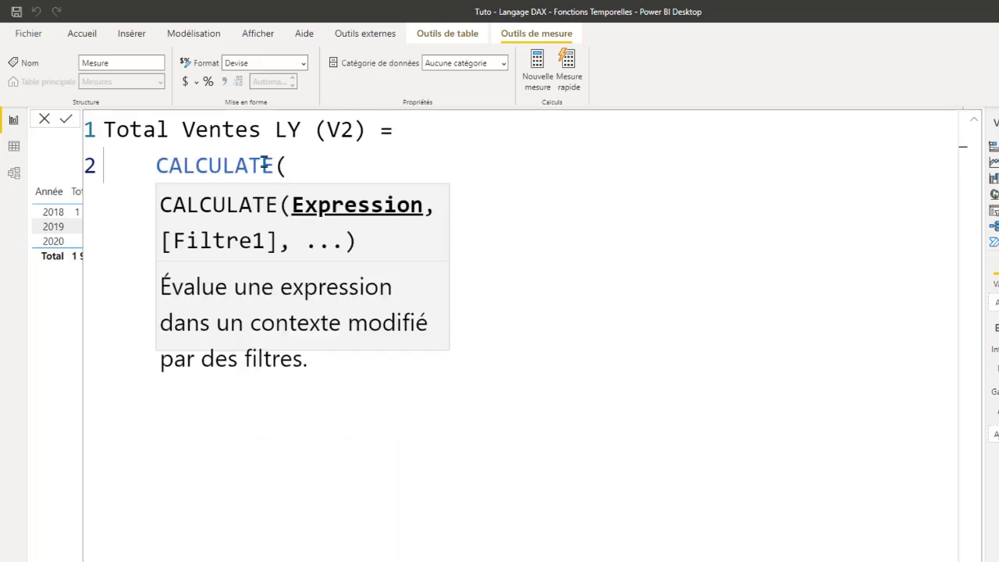
key(Return)
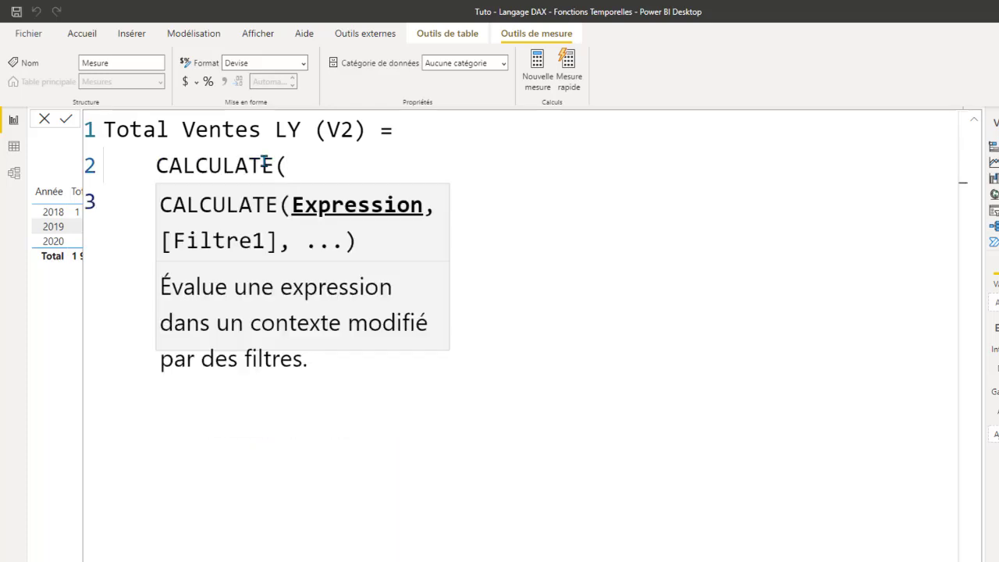
key(Tab)
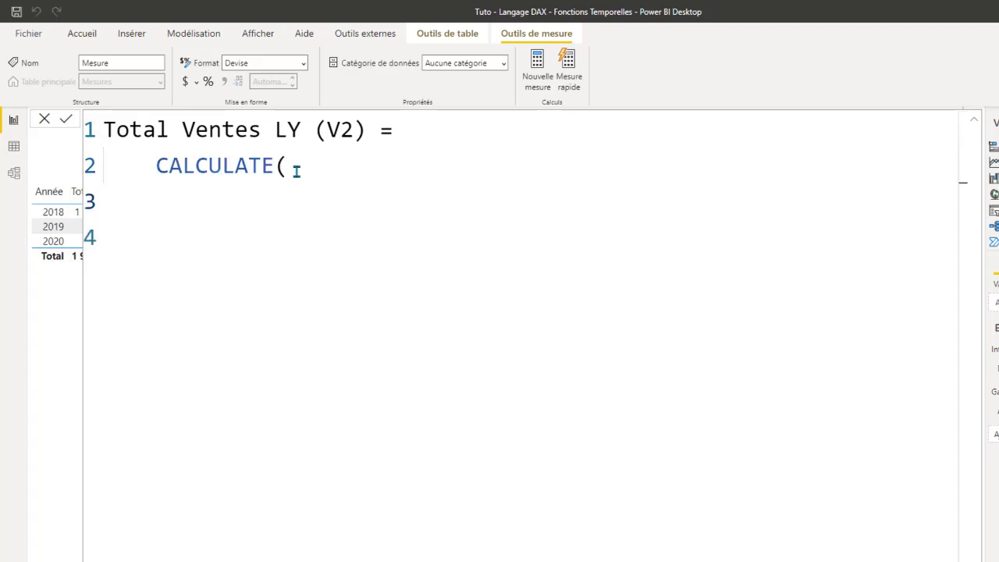
text(Total)
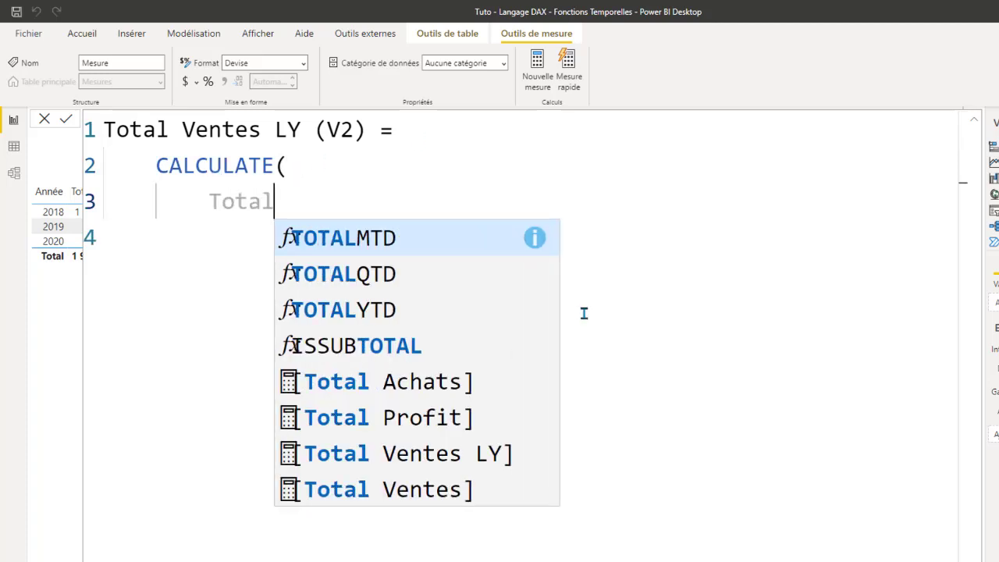
click(400, 490)
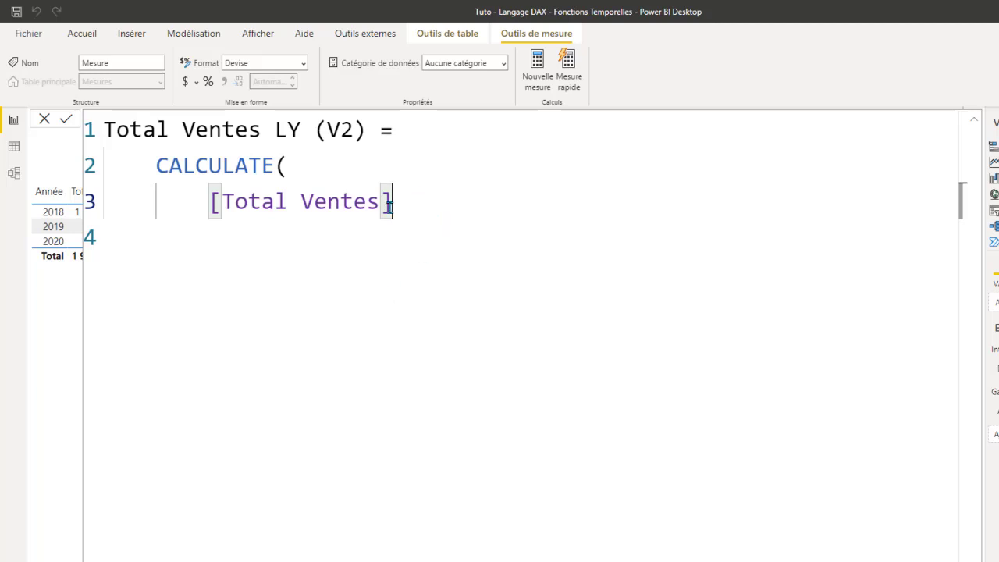
text(,)
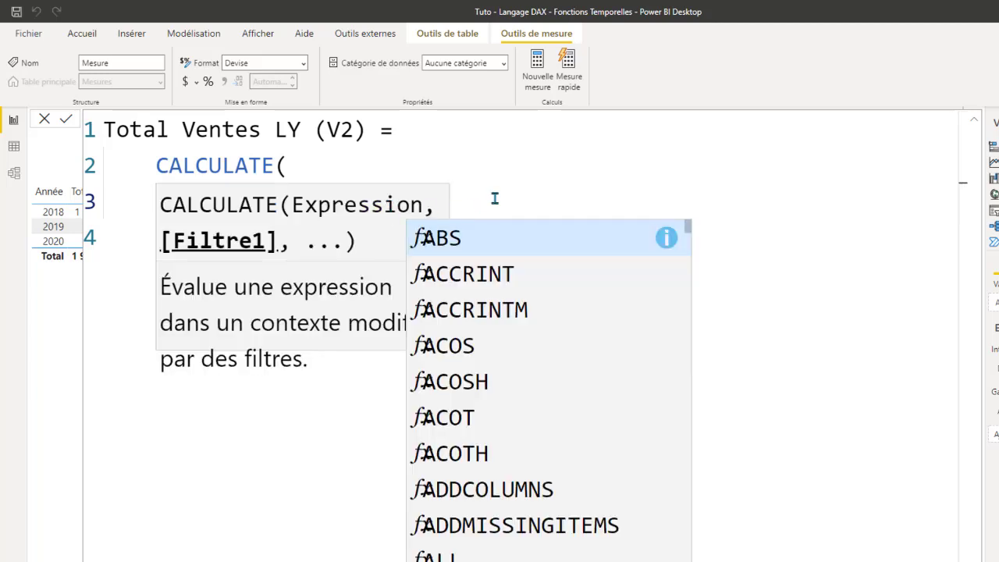
Add DATEADD( on a new line as the CALCULATE filter argument.
click(435, 155)
click(412, 213)
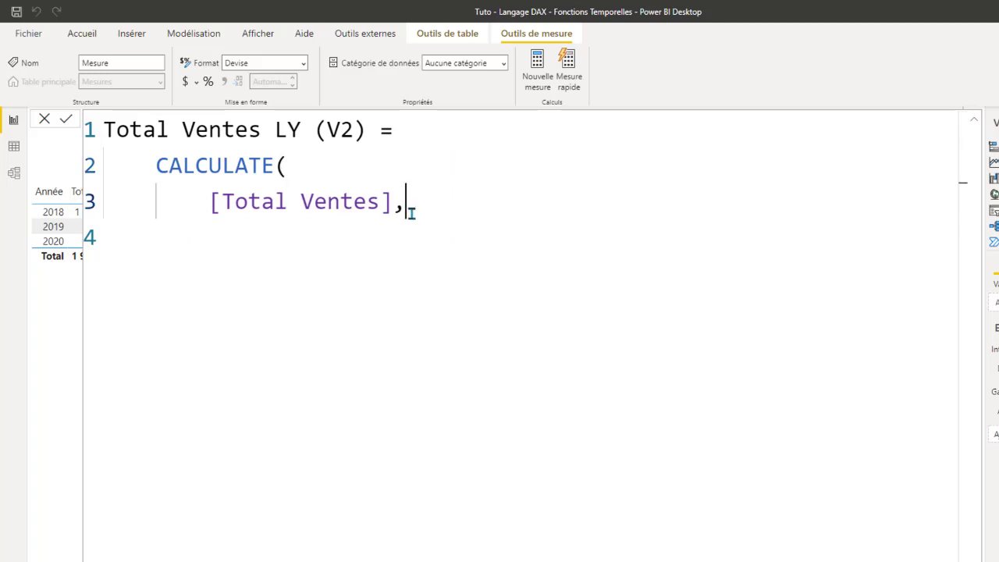
key(shift+Return)
text(DAT)
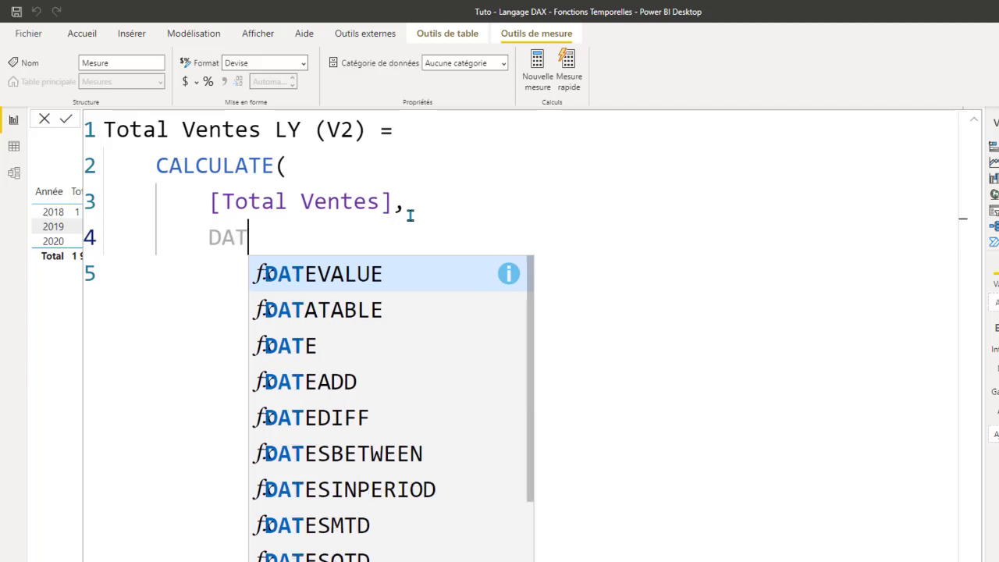
text(EAD)
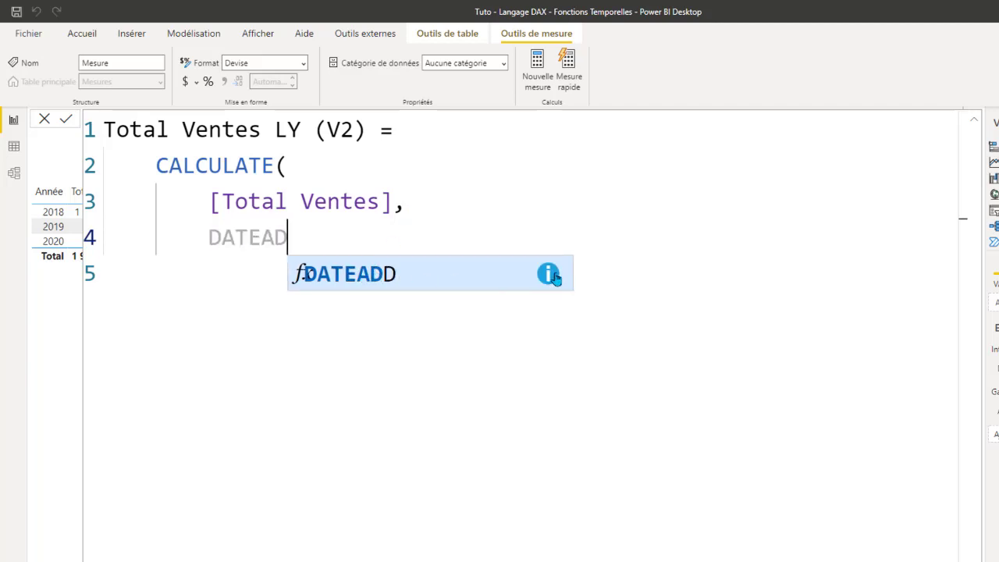
click(350, 278)
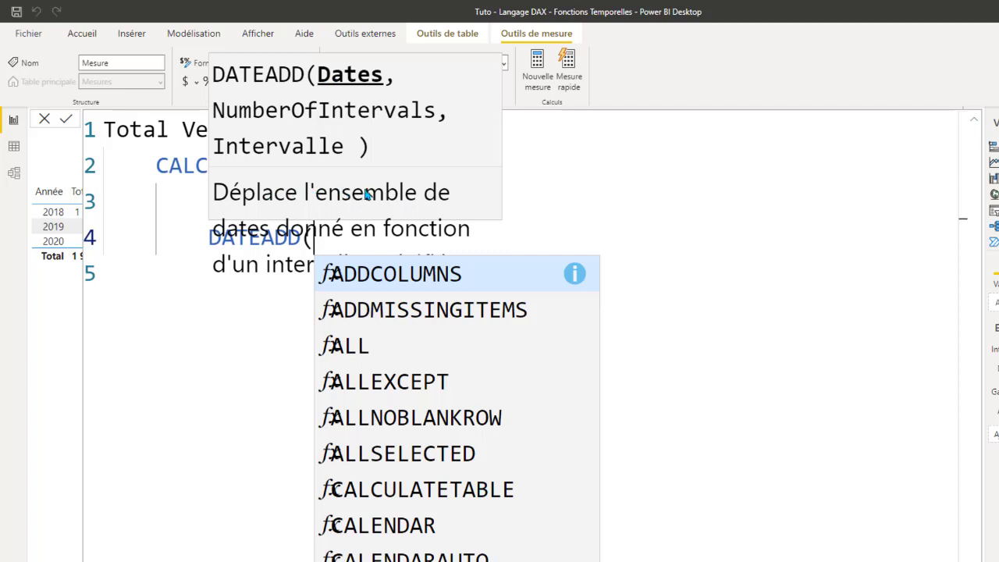
key(Escape)
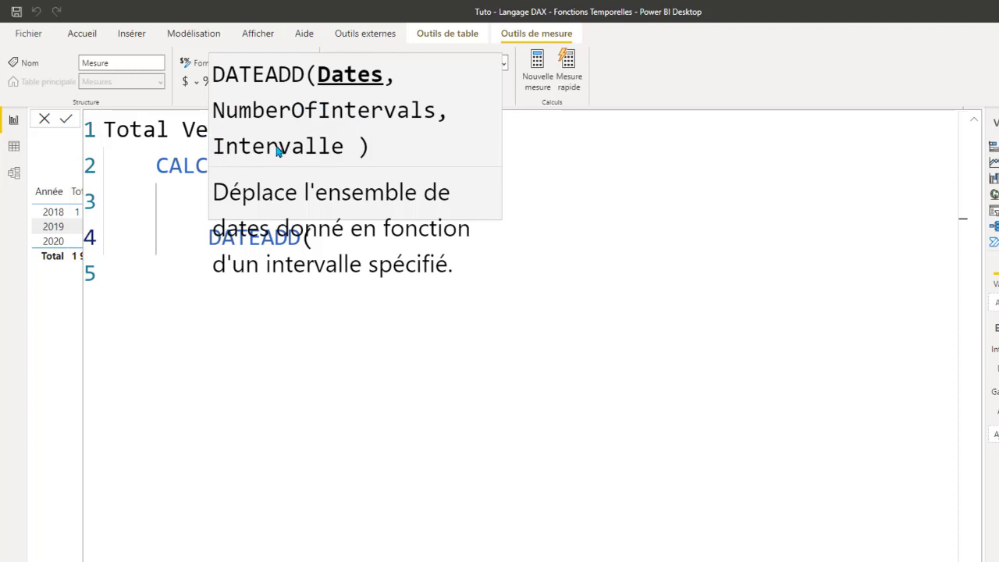
click(571, 127)
Enter Calendrier[Date] and -1 as the first DATEADD arguments.
click(338, 242)
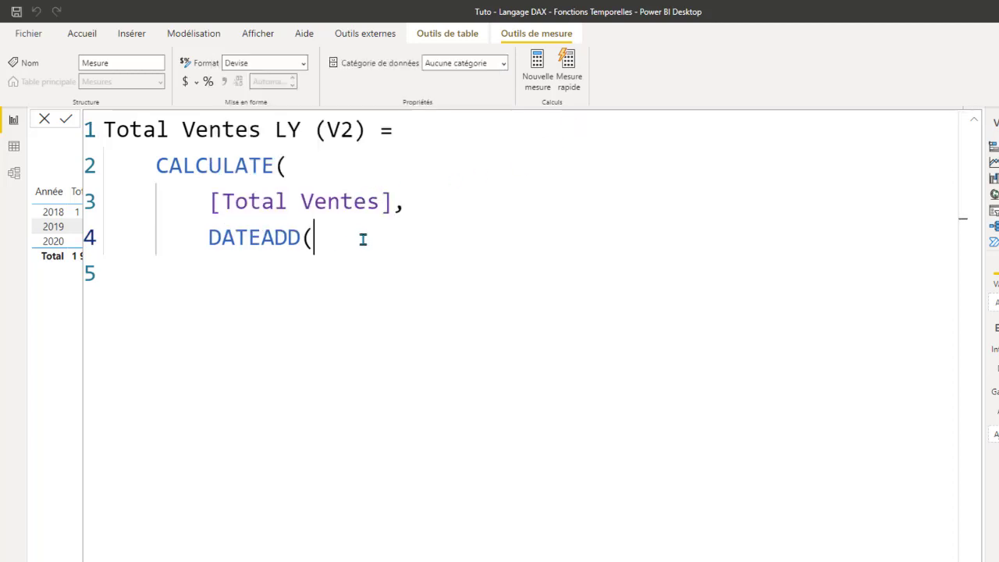
key(shift+Return)
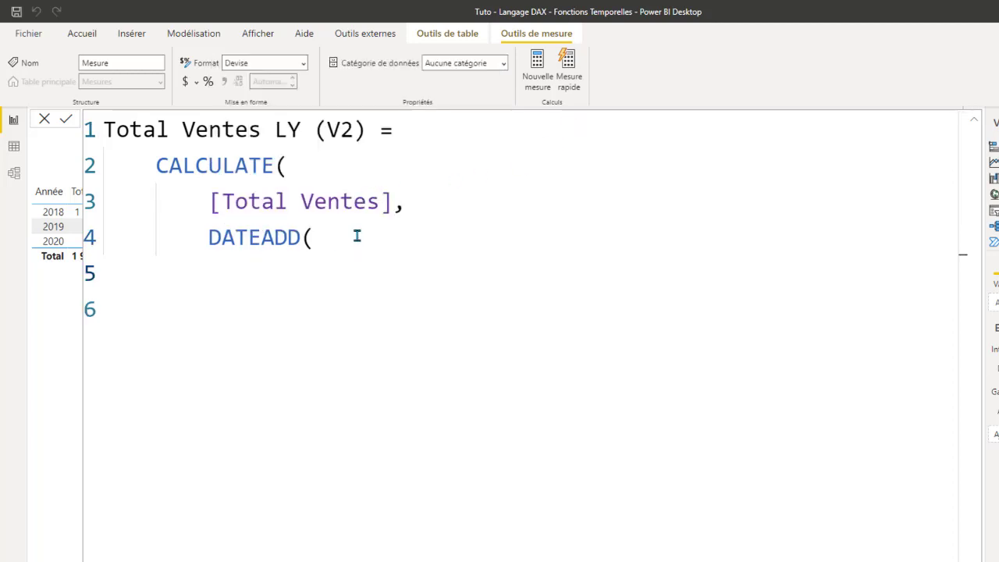
text(C)
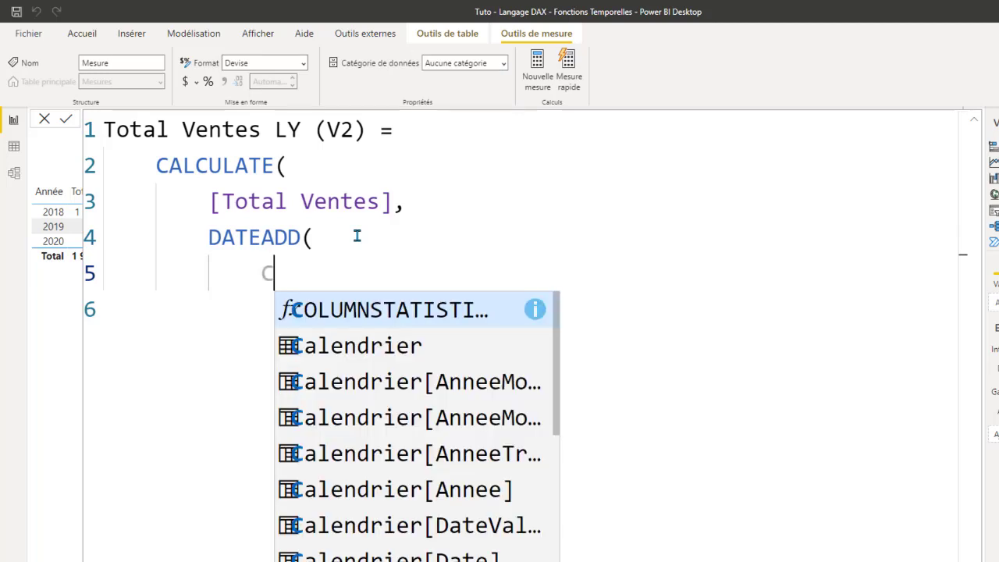
text(l)
key(BackSpace)
text(alendrier[Date)
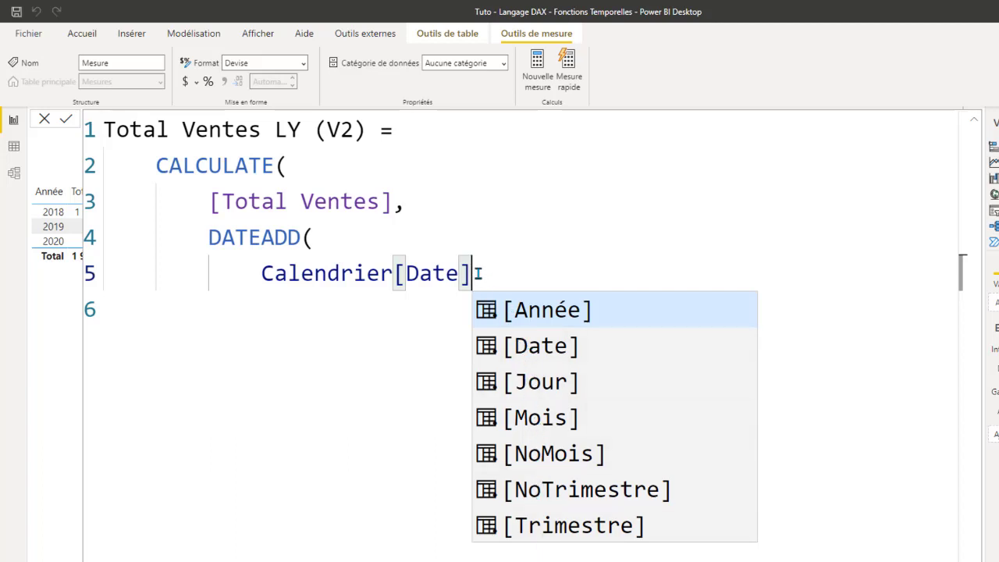
text(,)
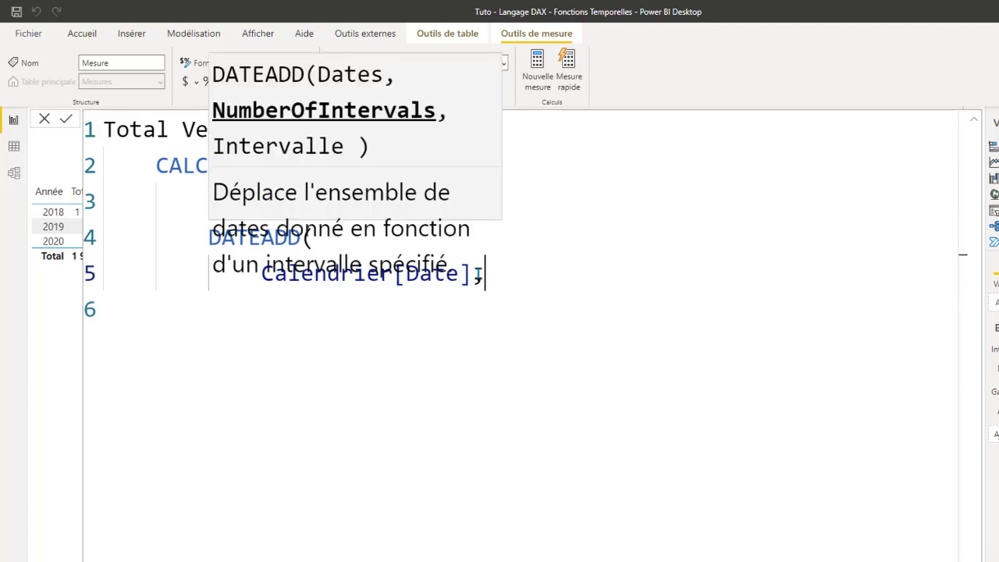
key(shift+Return)
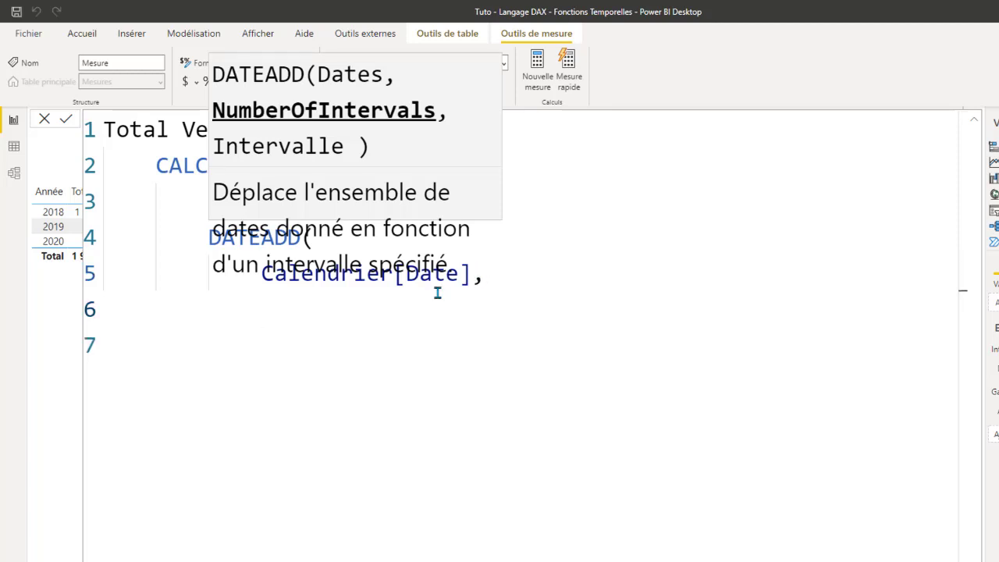
text(-)
text(1)
text(,)
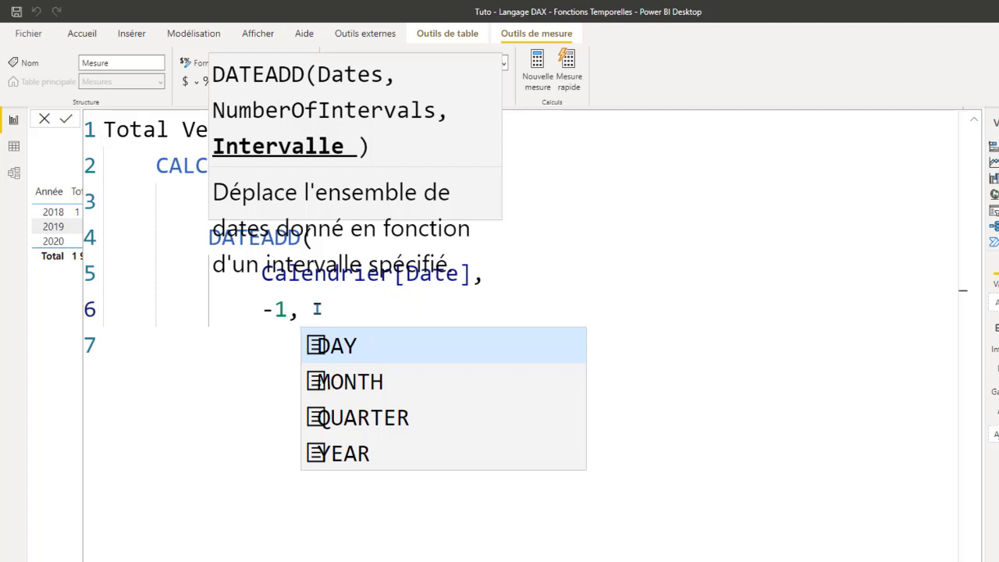
Set YEAR as the interval, close both parentheses, and commit the measure.
key(shift+Return)
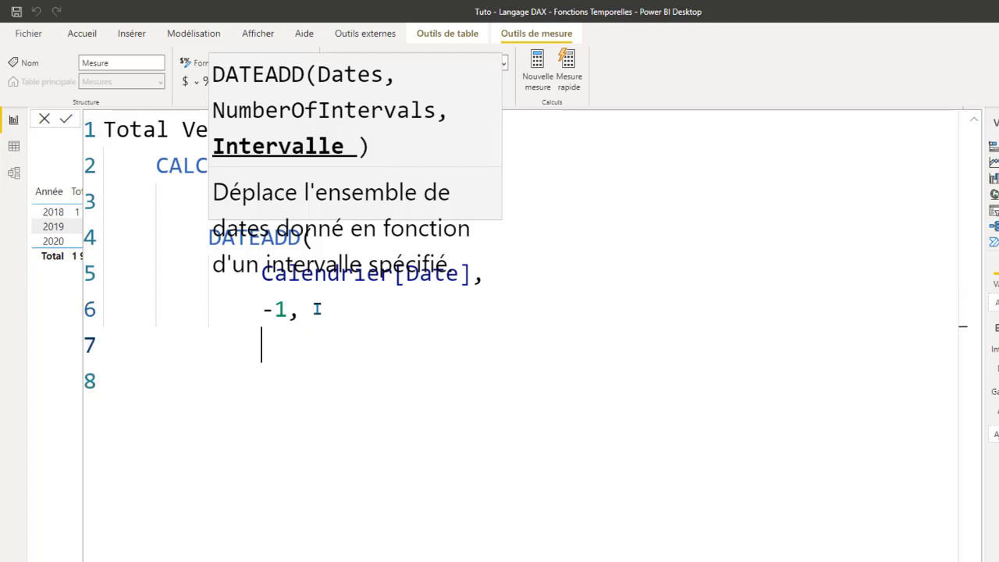
click(317, 312)
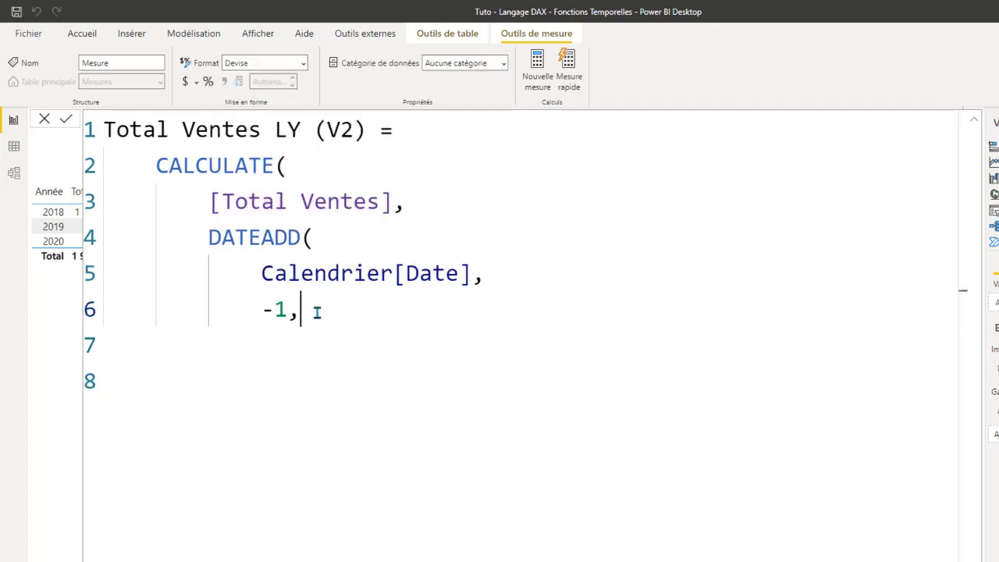
key(shift+Return)
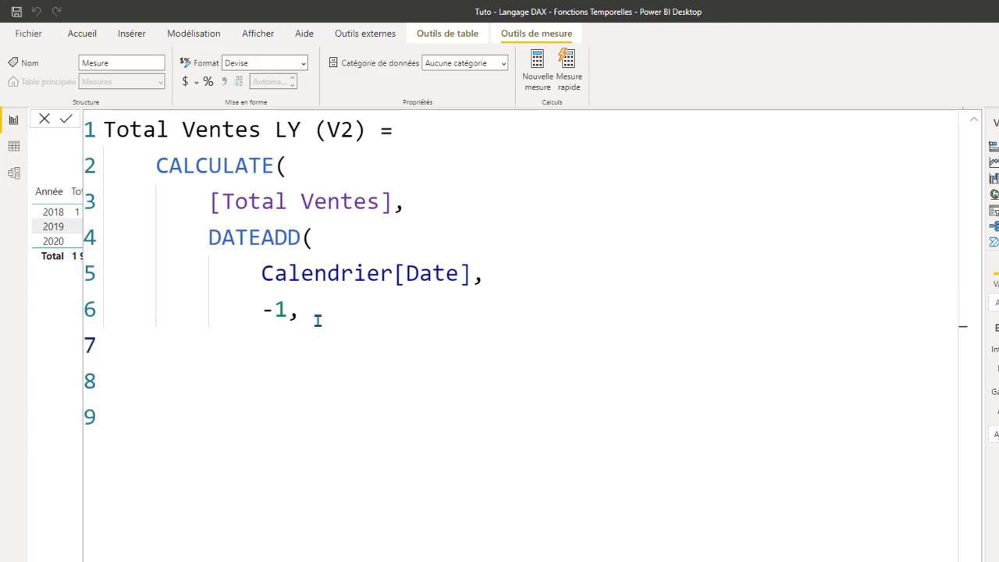
text(M)
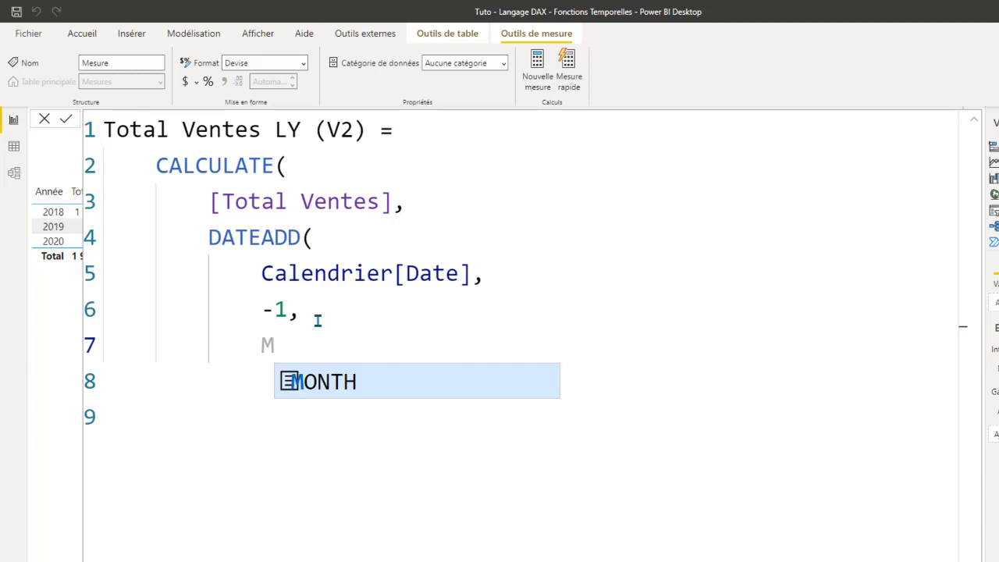
key(BackSpace)
text(Q)
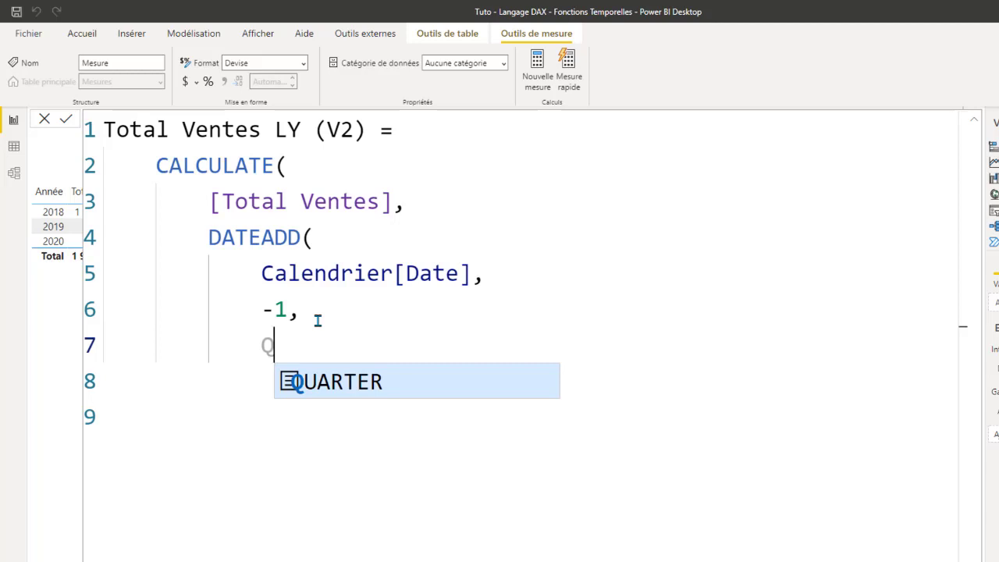
key(BackSpace)
text(Y)
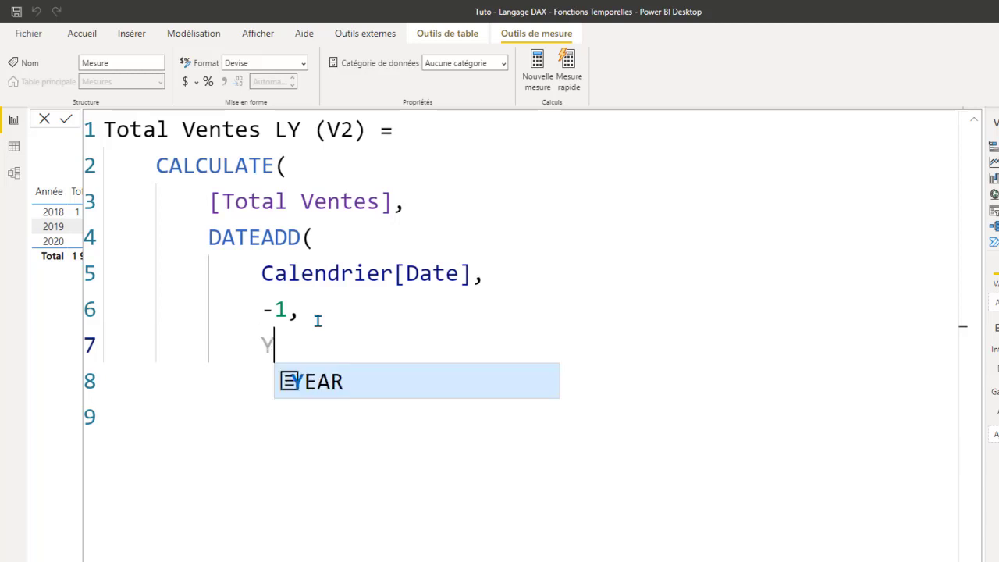
text(EAR)
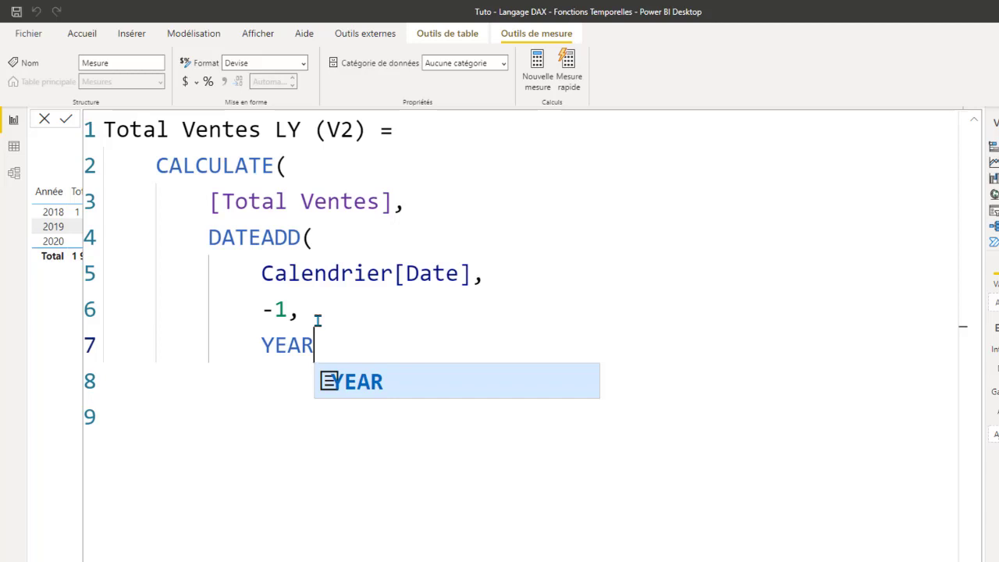
key(shift+Return)
key(BackSpace)
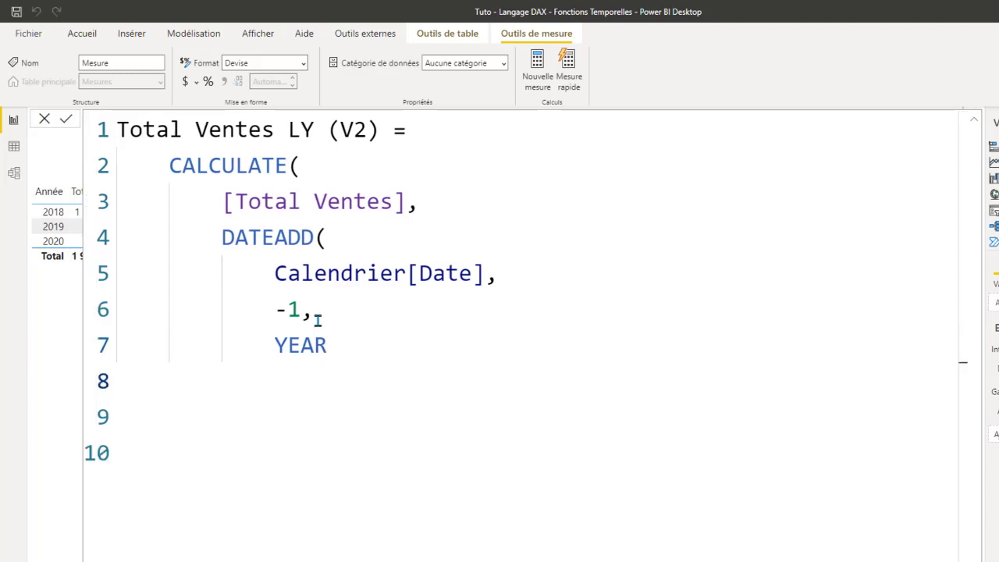
text())
key(shift+Return)
key(BackSpace)
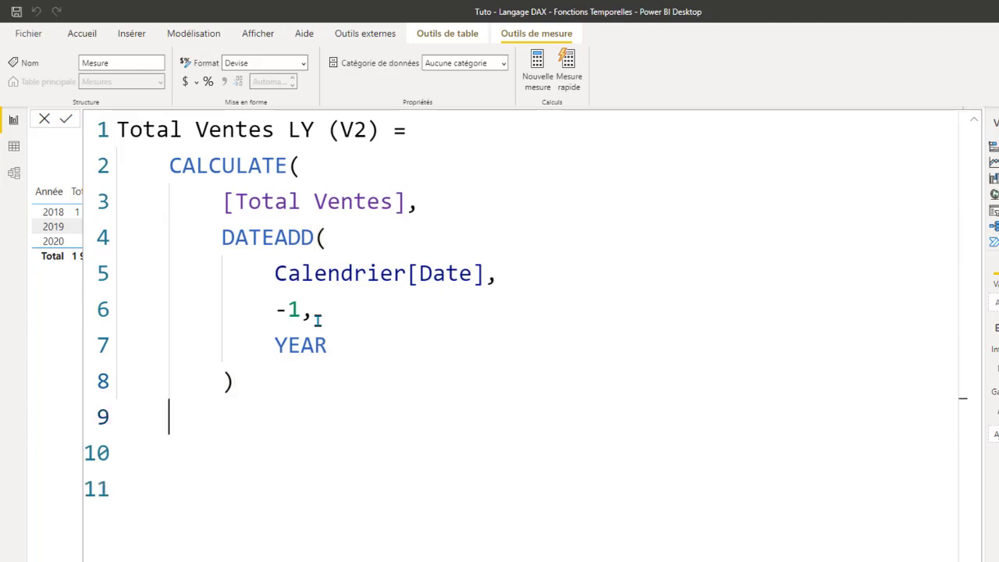
text())
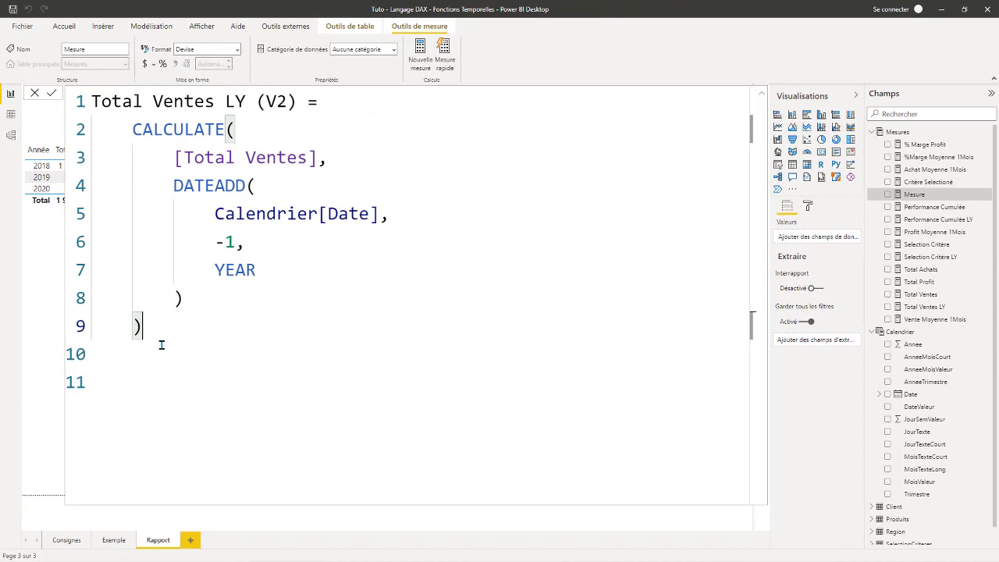
key(Return)
Widen the yearly sales table to fit the Total Ventes LY (V2) column.
click(763, 97)
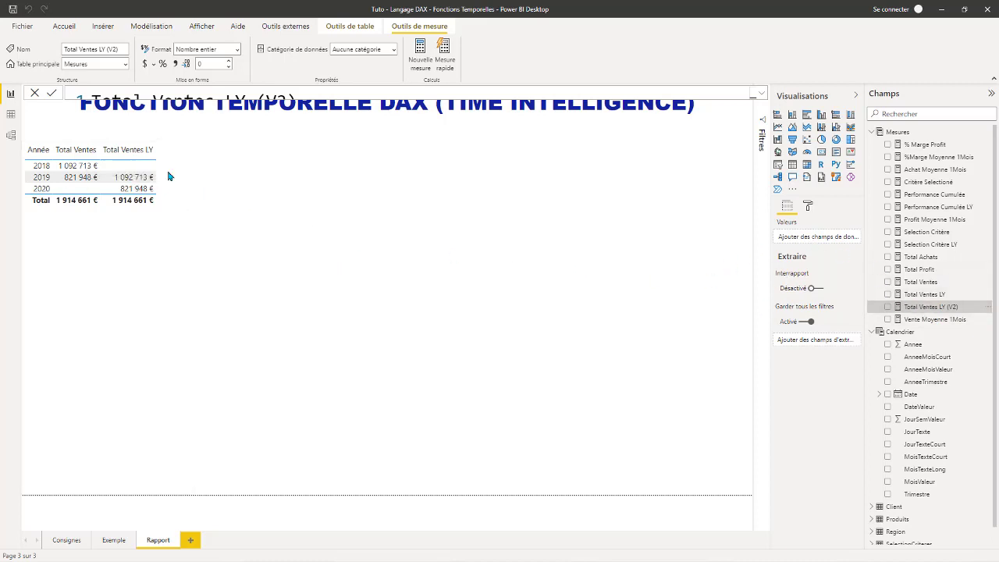
click(191, 210)
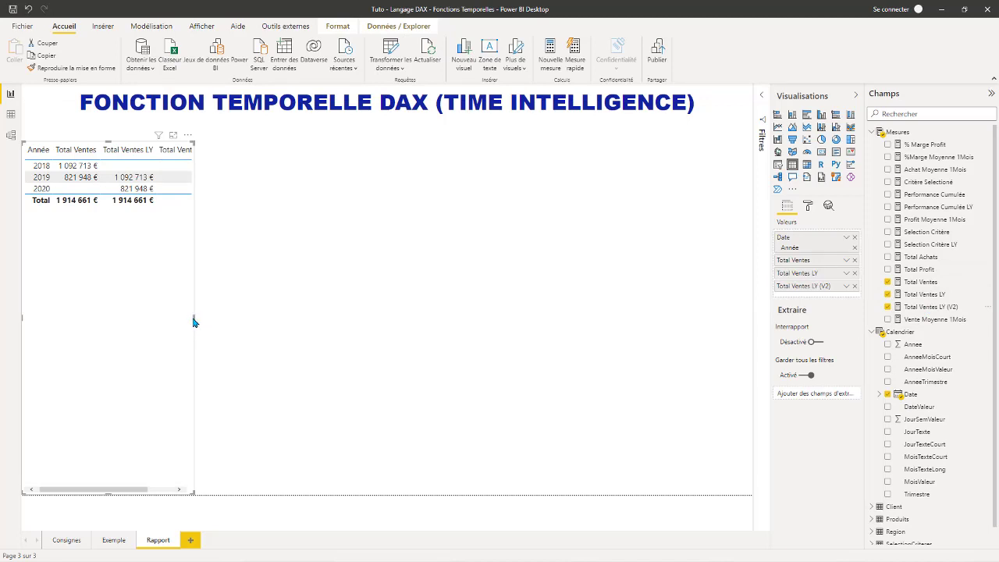
drag(194, 319, 268, 320)
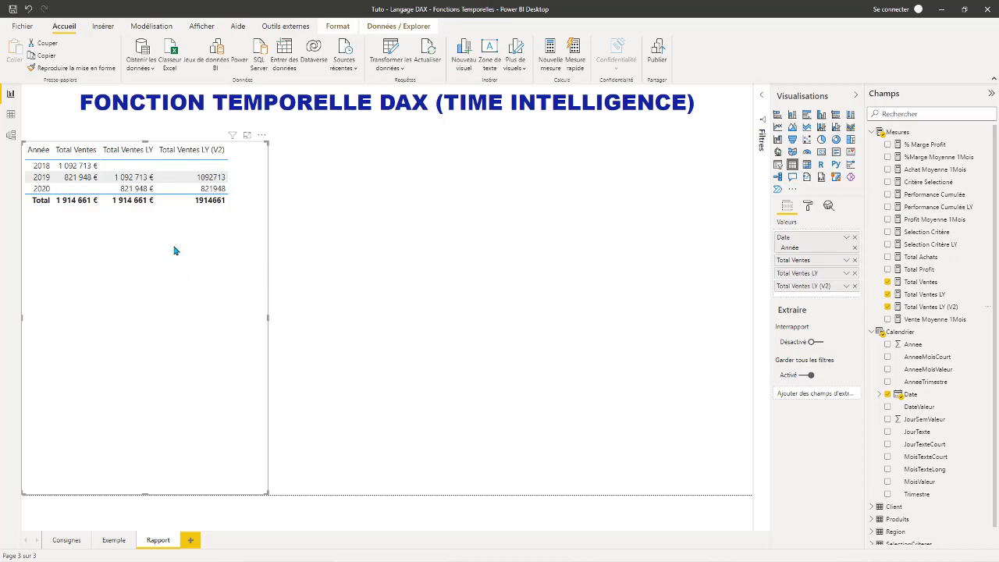
Format Total Ventes LY (V2) as euro currency with 0 decimals.
click(948, 306)
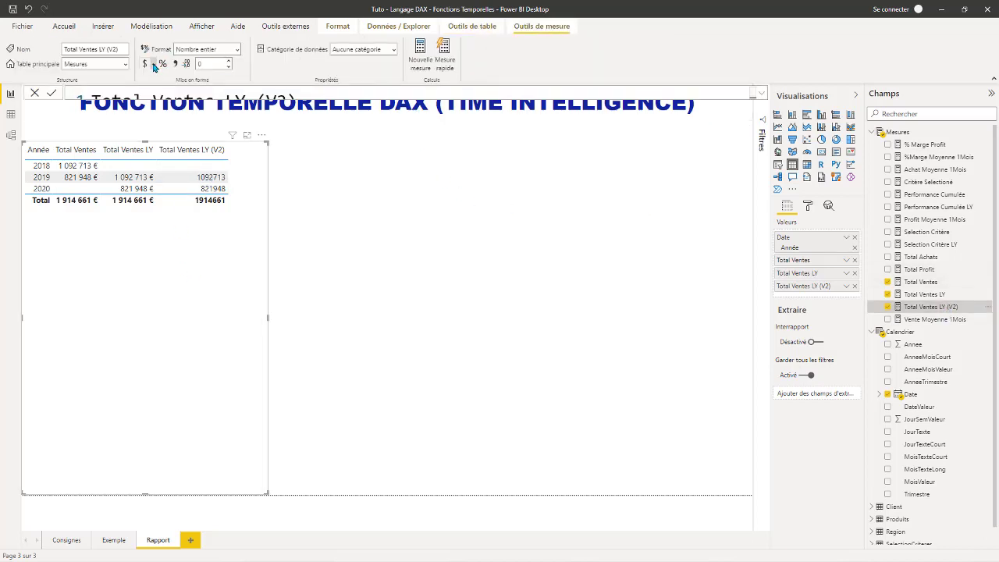
click(154, 67)
click(156, 68)
click(156, 66)
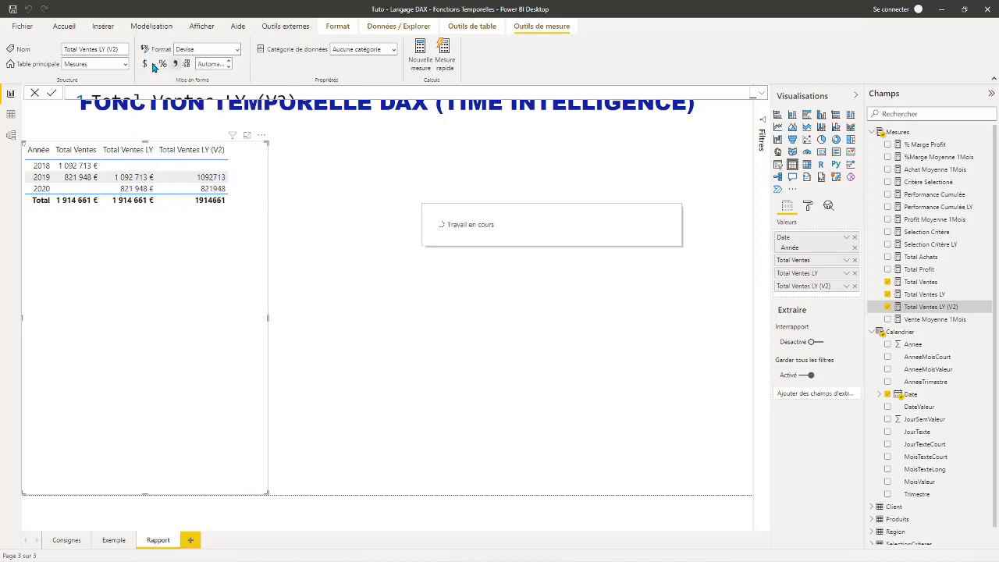
click(156, 67)
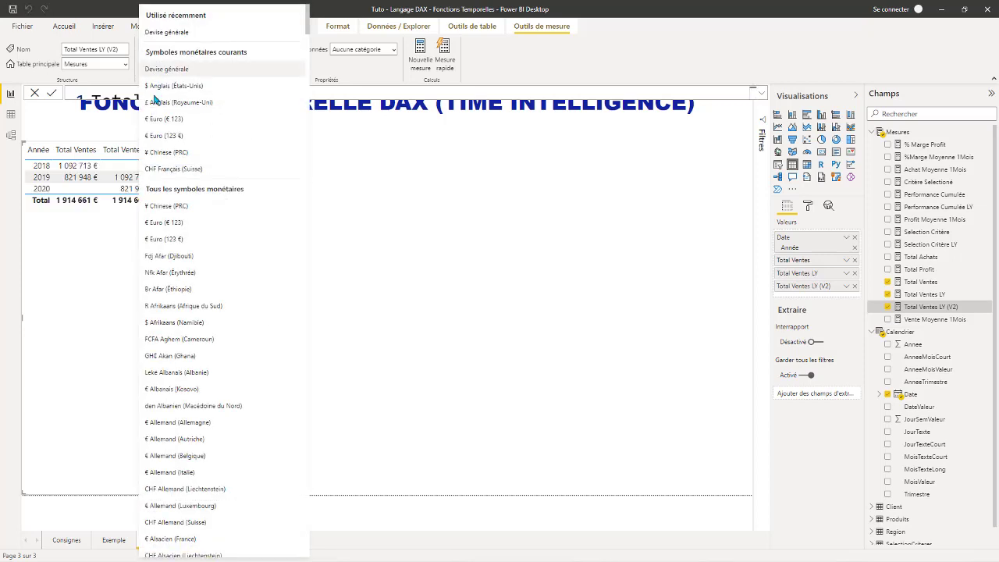
click(157, 135)
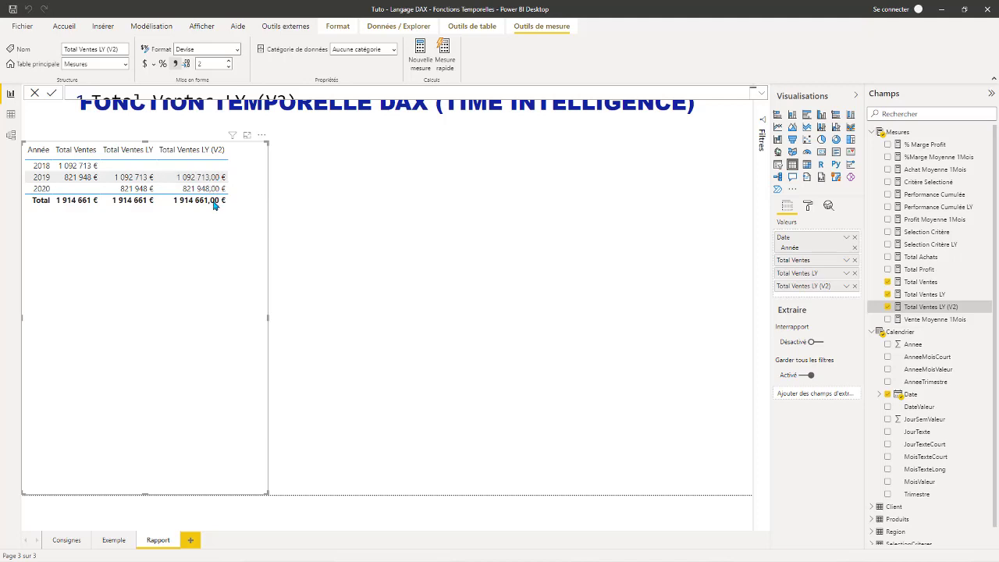
click(229, 66)
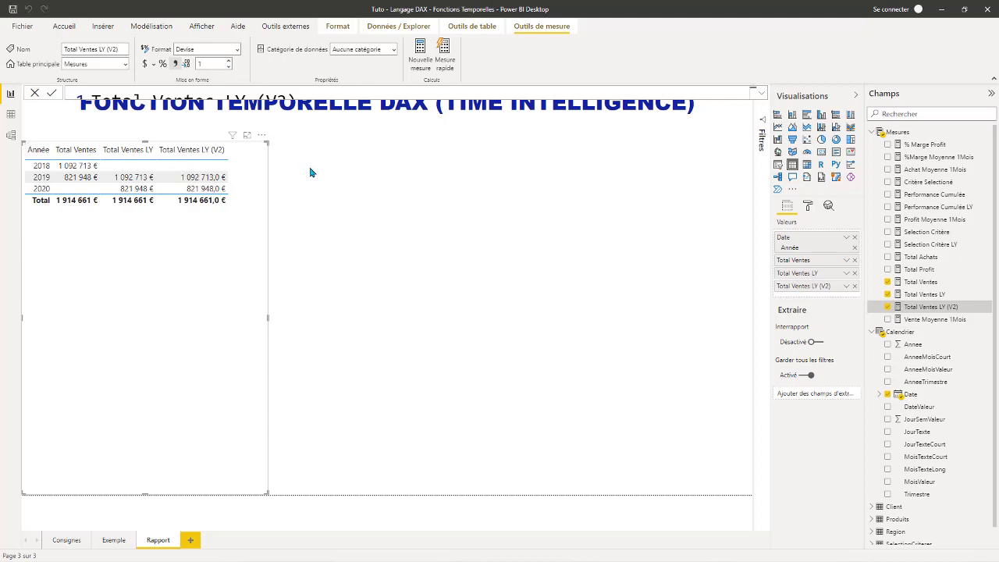
key(Down)
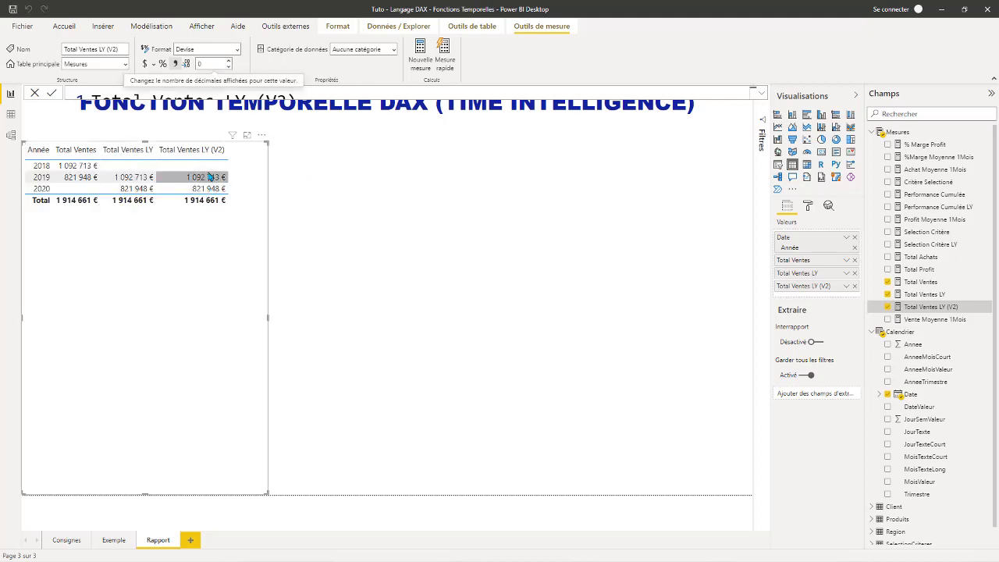
click(764, 94)
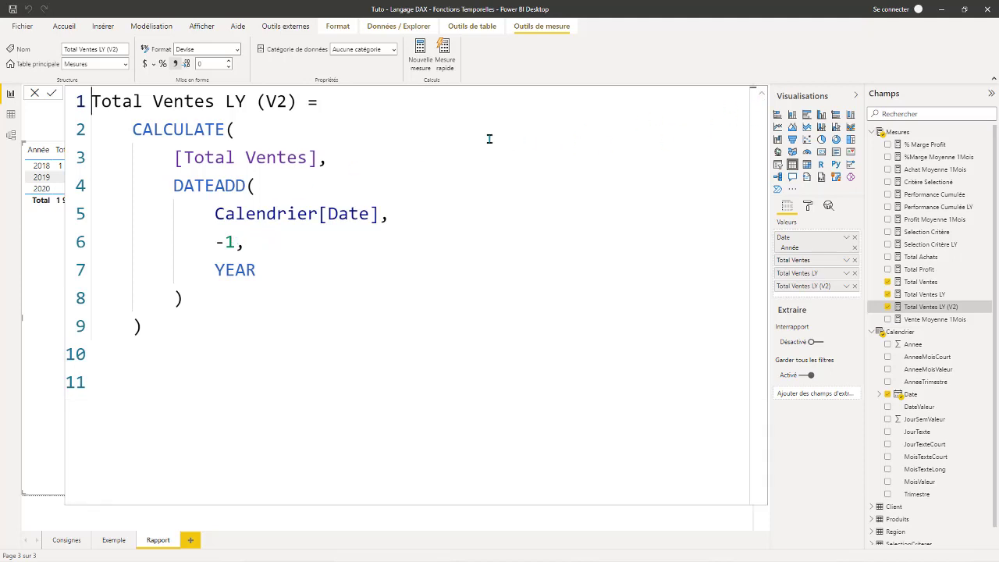
click(762, 92)
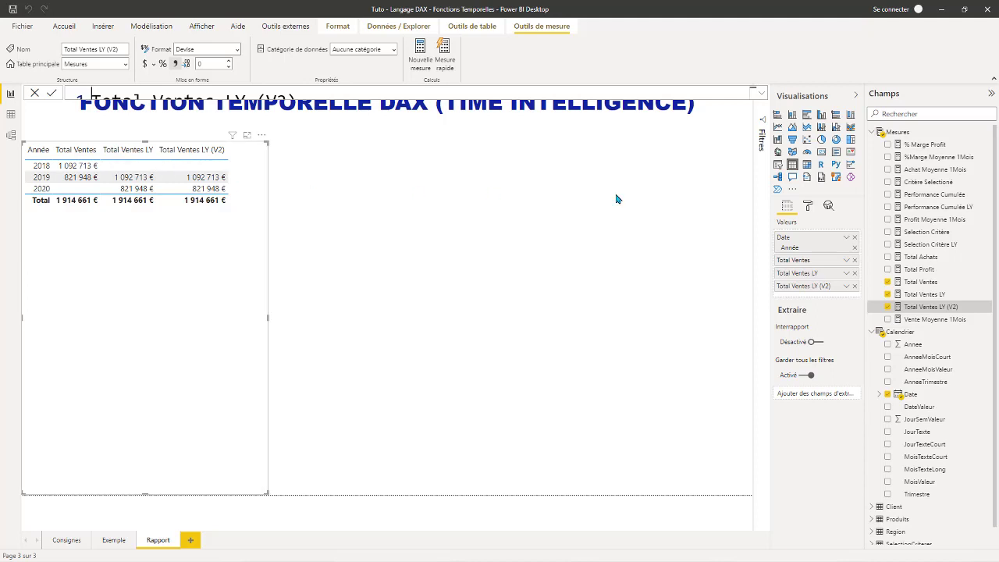
Add a new measure to Mesures named 'Vente Y vs LY %' and open a second formula line.
right_click(901, 133)
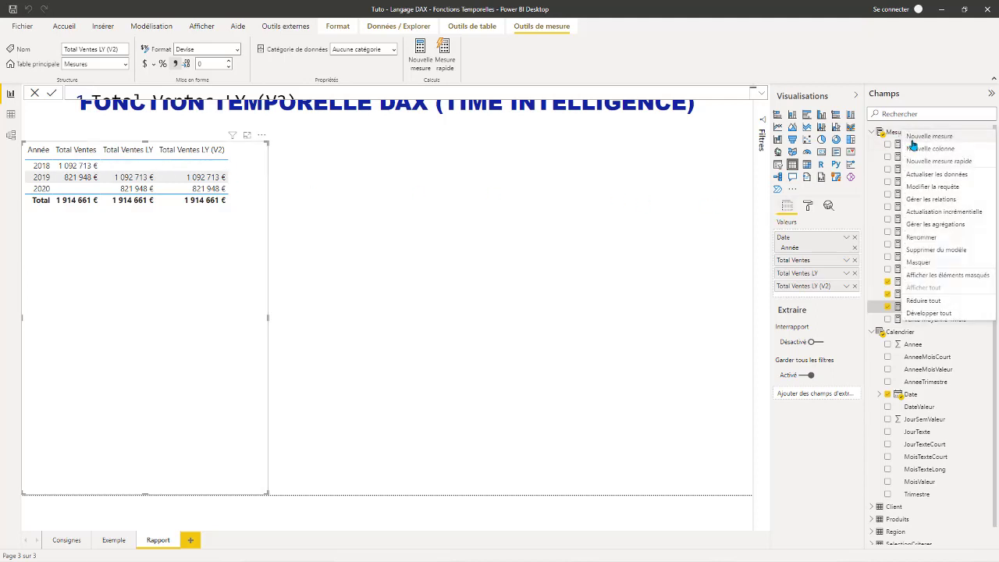
click(334, 256)
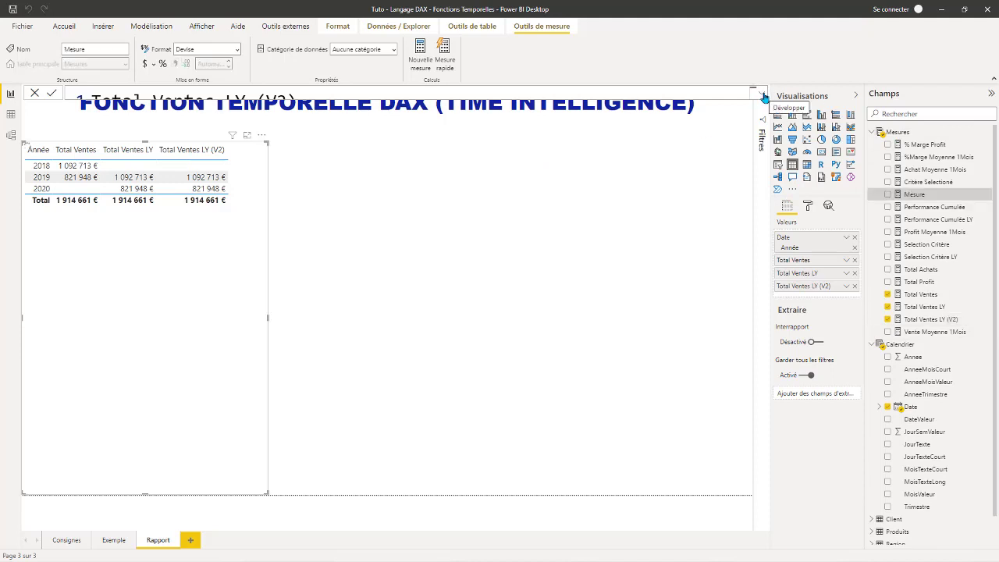
click(144, 100)
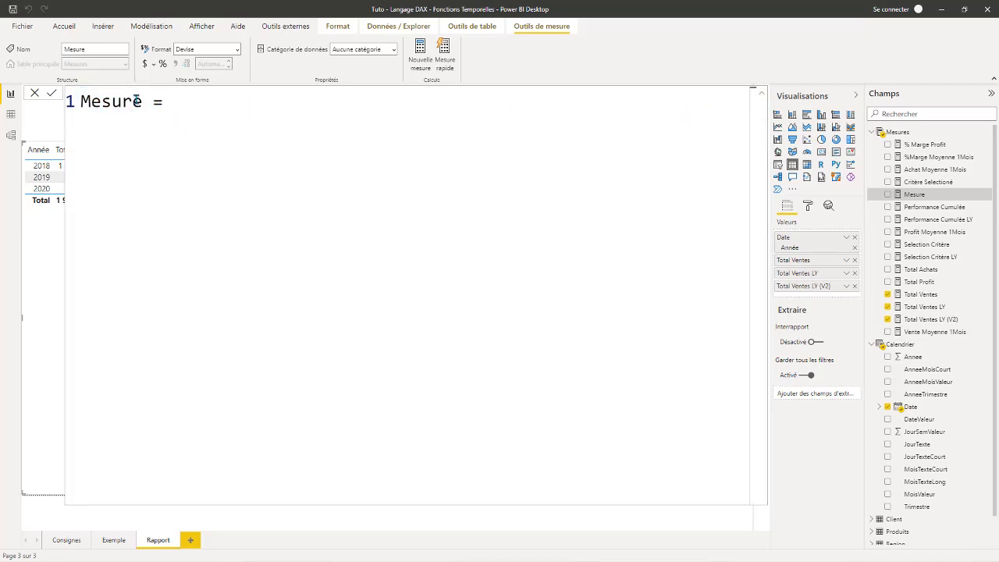
key(BackSpace)
key(BackSpace)
key(BackSpace)
key(BackSpace)
key(BackSpace)
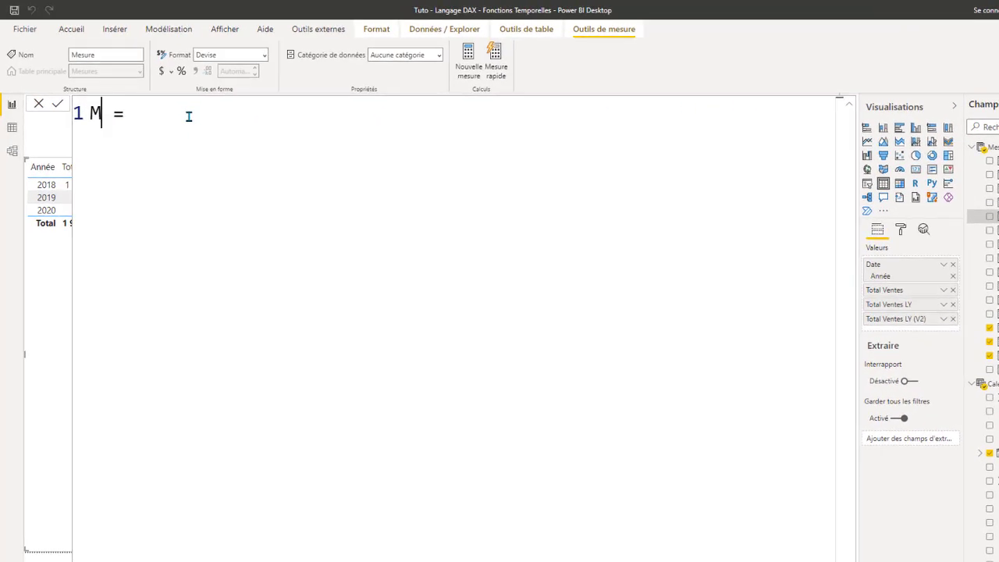
key(BackSpace)
text(Ve)
text(nte )
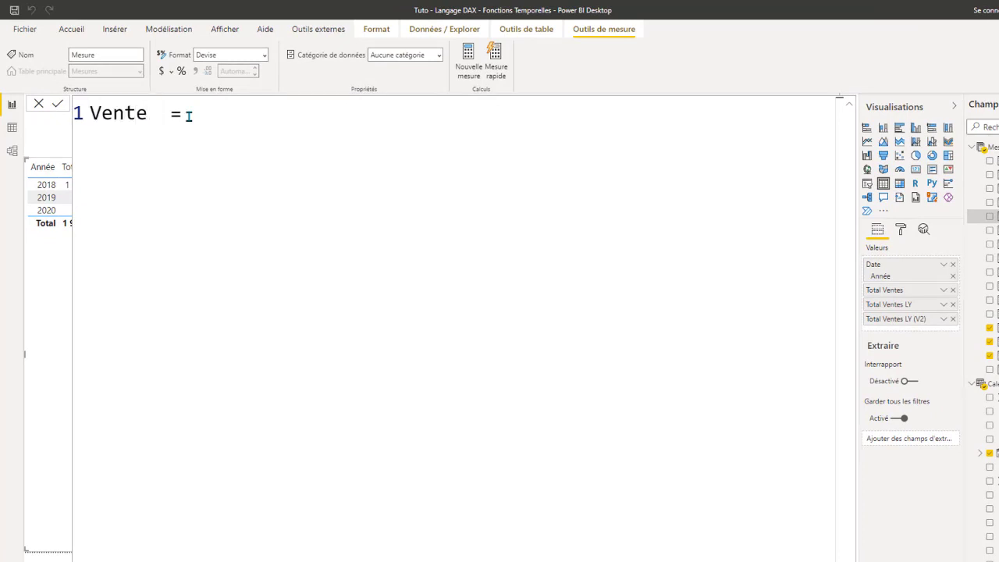
text(Y)
text( c)
text(s LY)
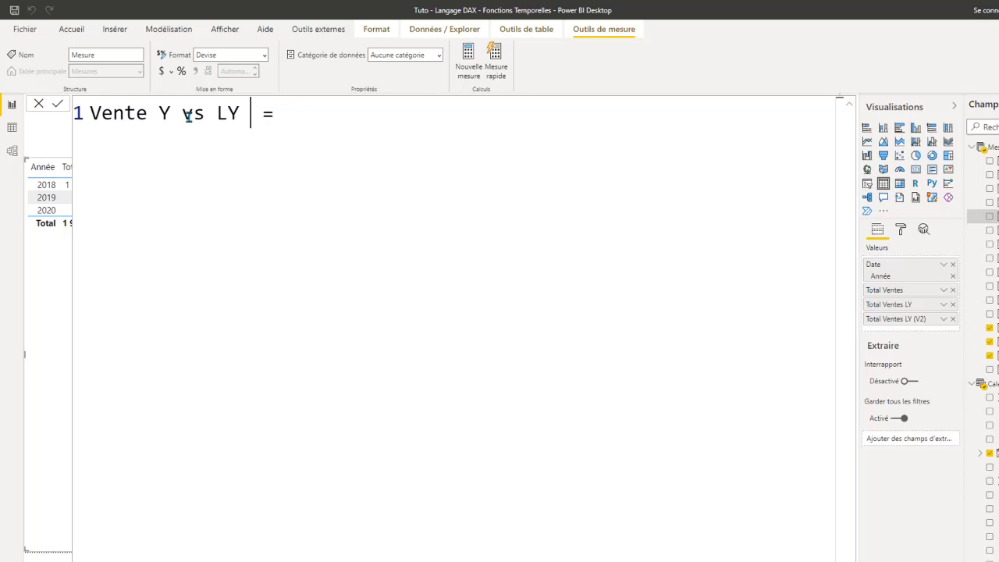
text( %)
click(310, 112)
key(shift+Return)
Start DIVIDE( with [Total Ventes]-[Total Ventes LY] as the numerator.
text(DIVI)
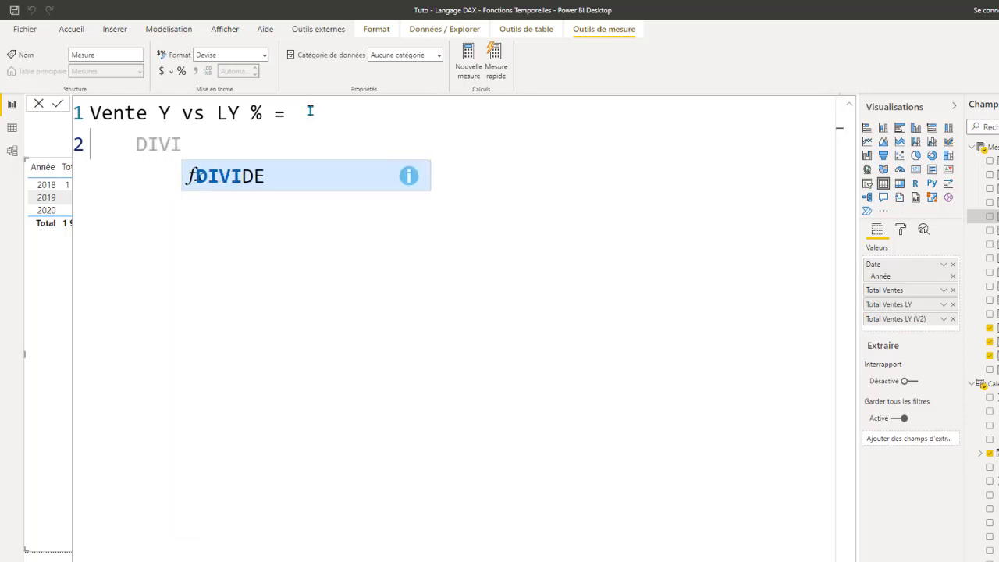
key(Tab)
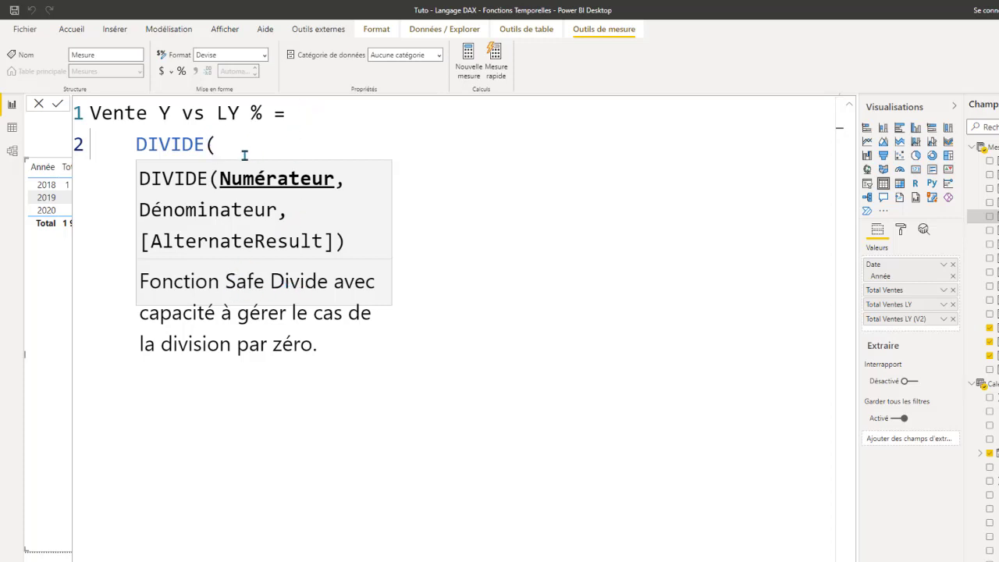
key(shift+Return)
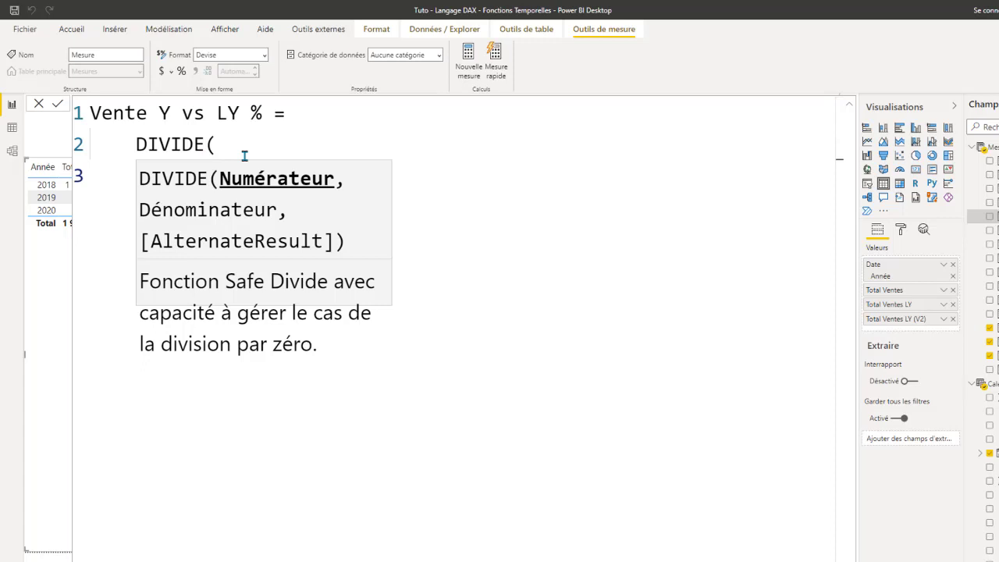
click(228, 144)
key(shift+Return)
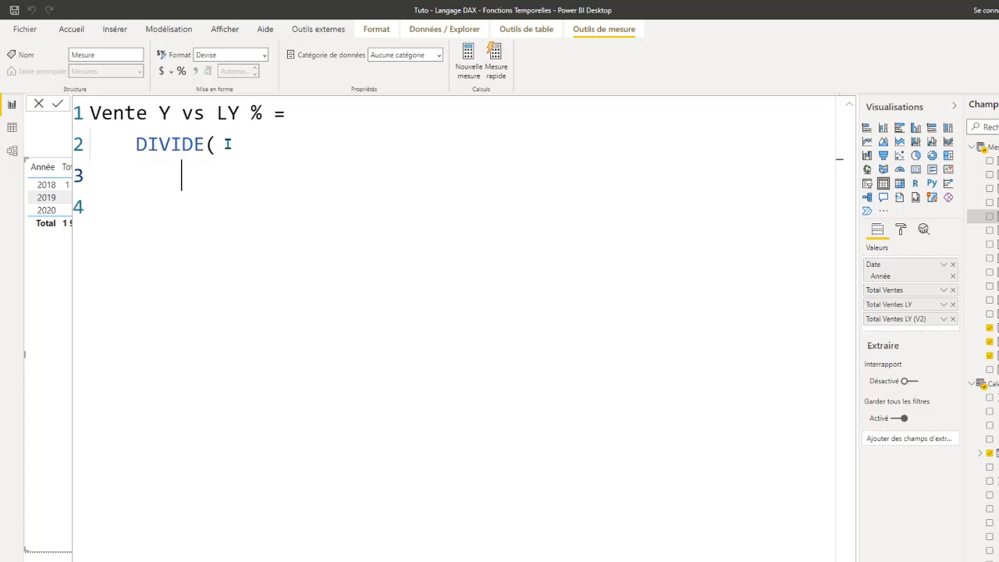
text(Tot)
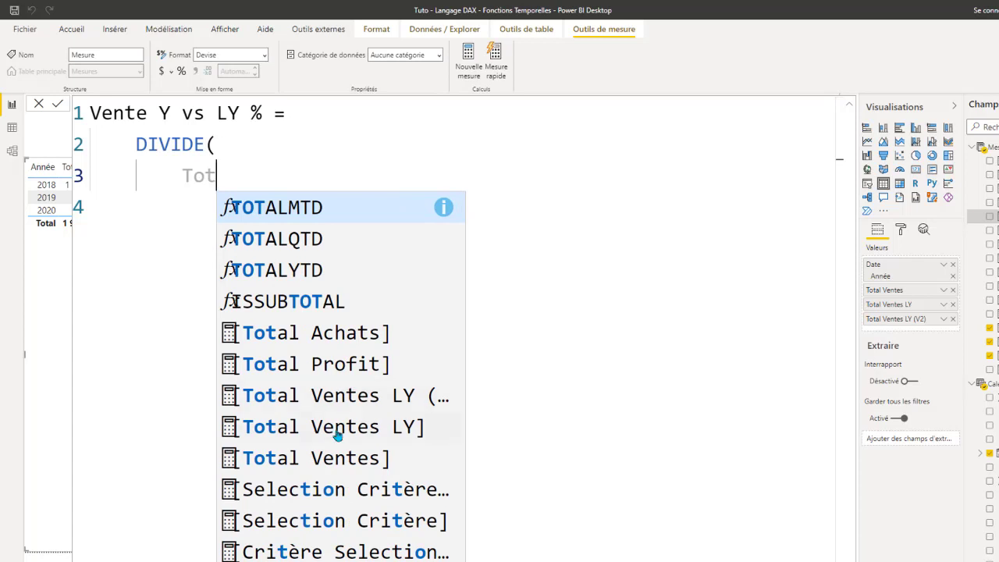
click(342, 459)
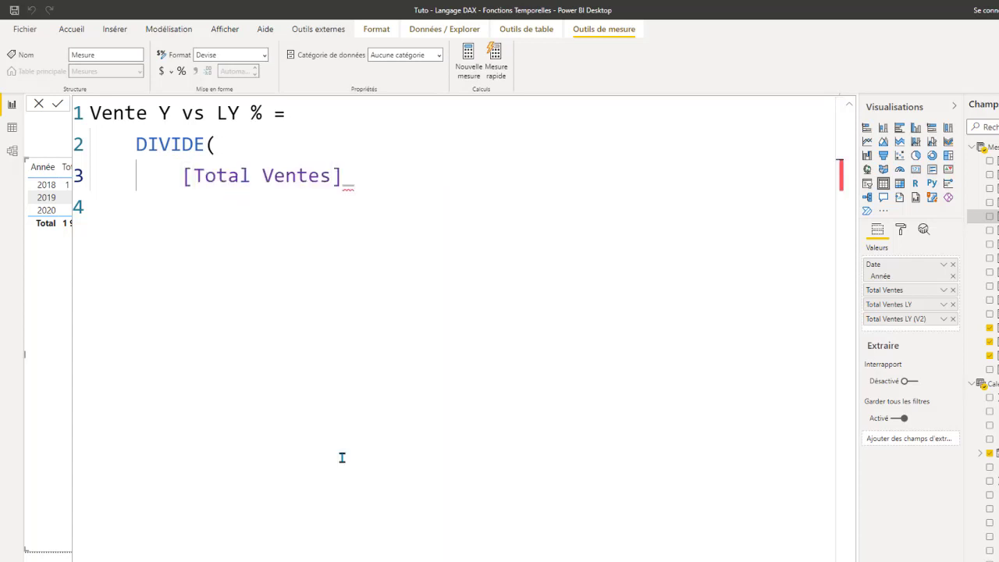
key(BackSpace)
text(-)
text(tot)
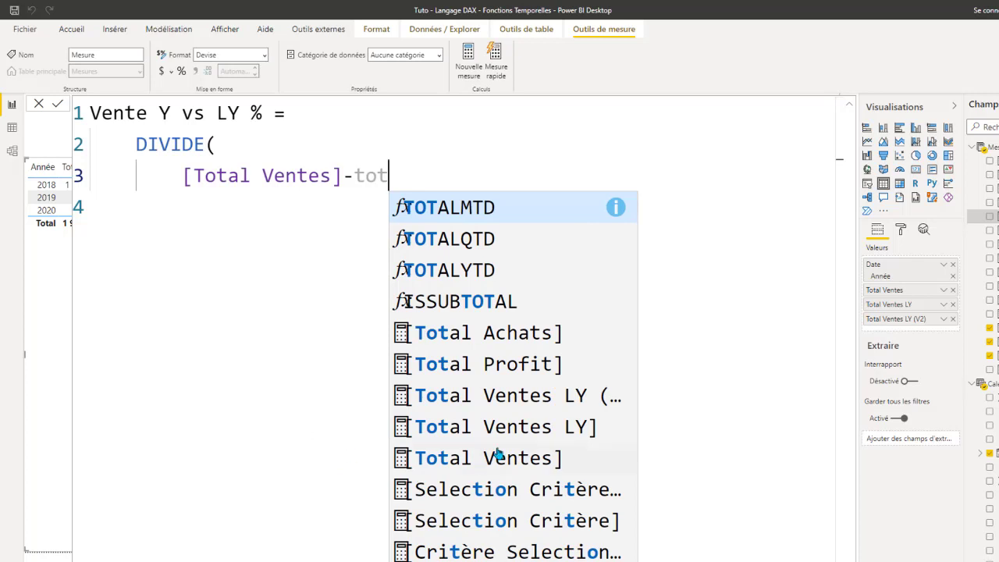
click(510, 427)
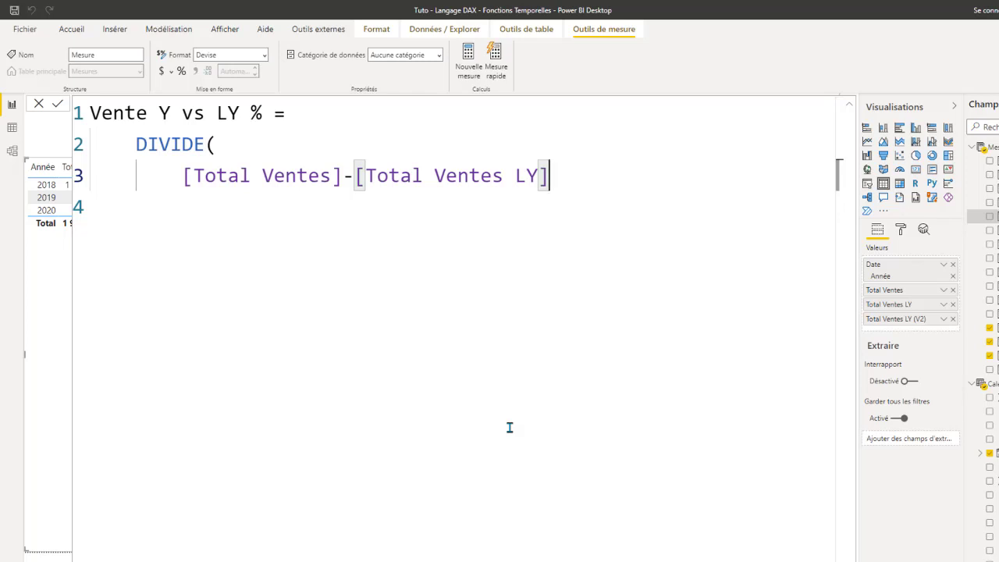
Use [Total Ventes LY] as denominator and BLANK() as alternate result, then commit.
text(,)
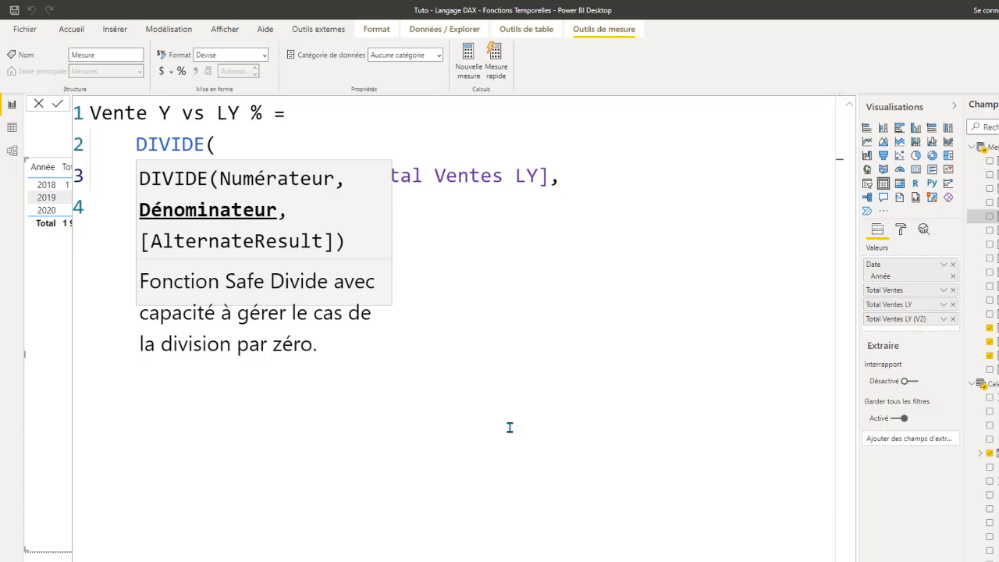
text(Tot)
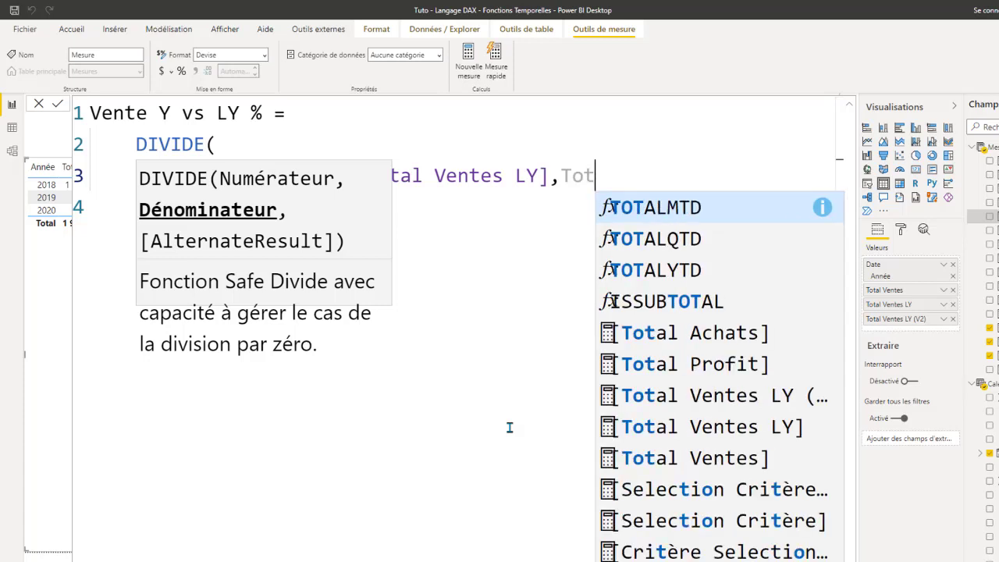
click(726, 428)
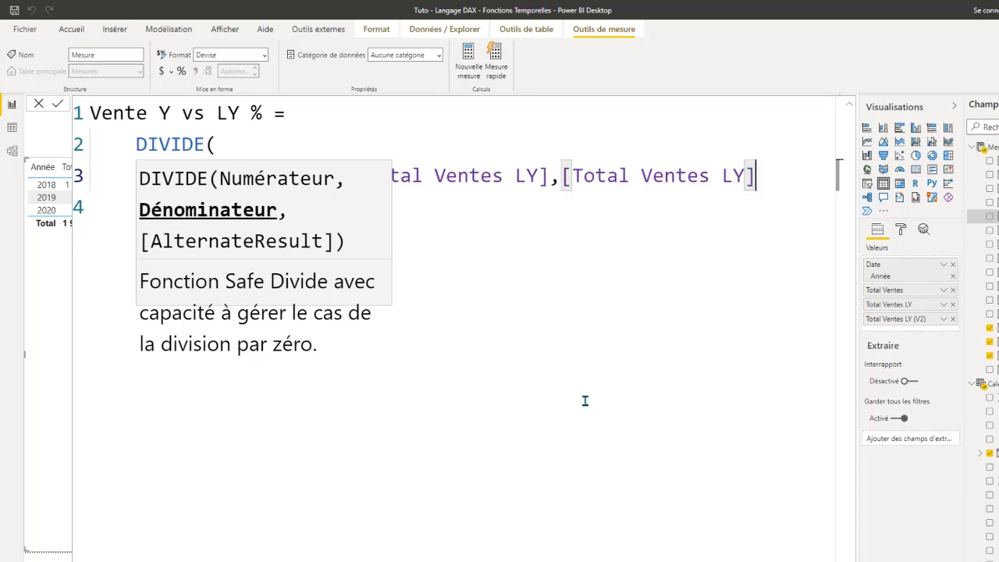
text(,)
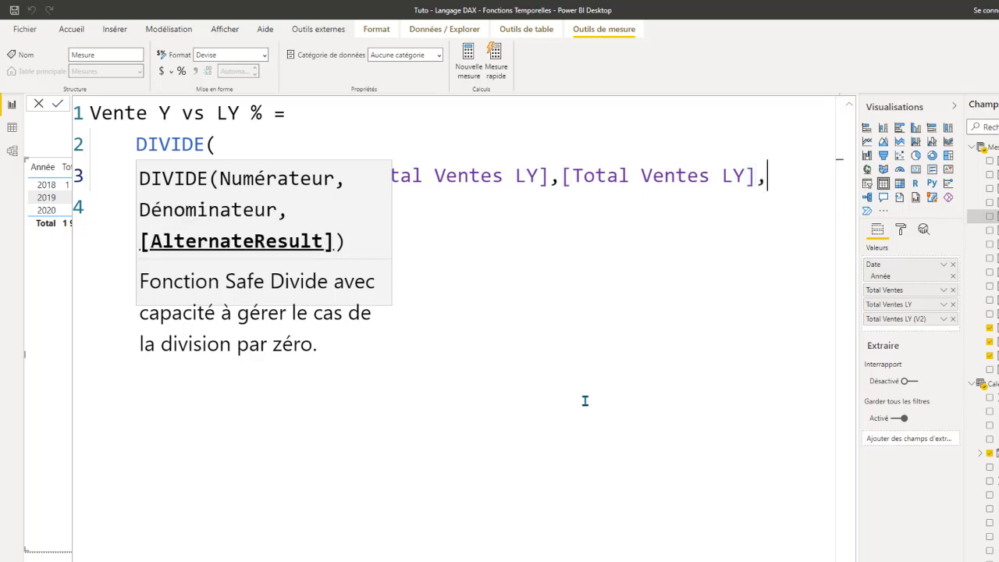
text(BL)
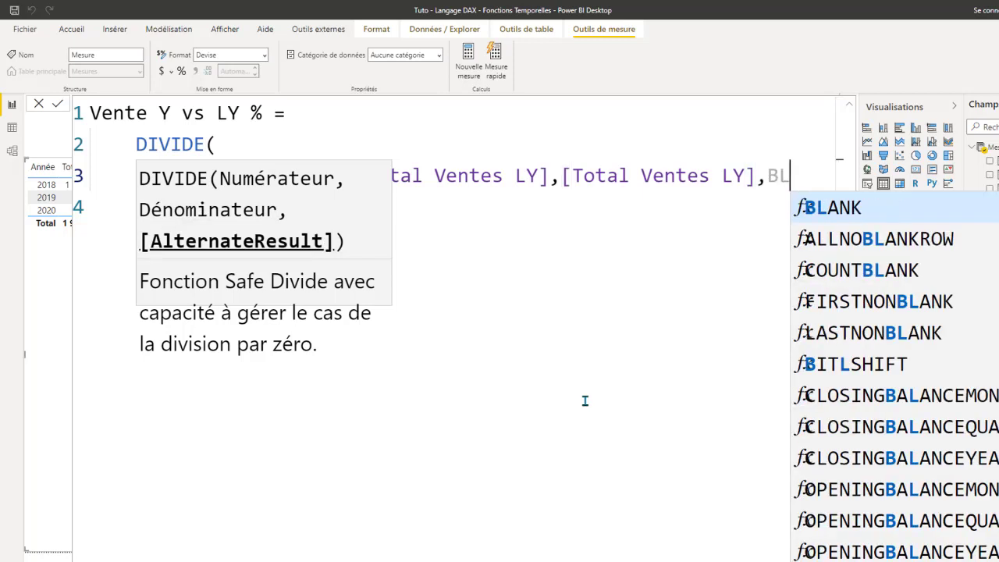
key(Tab)
text())
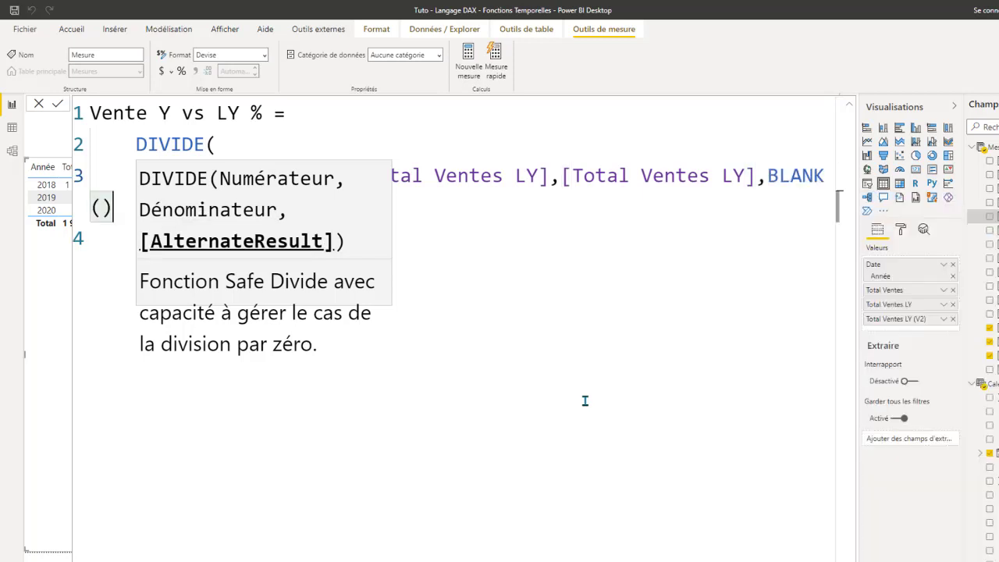
text())
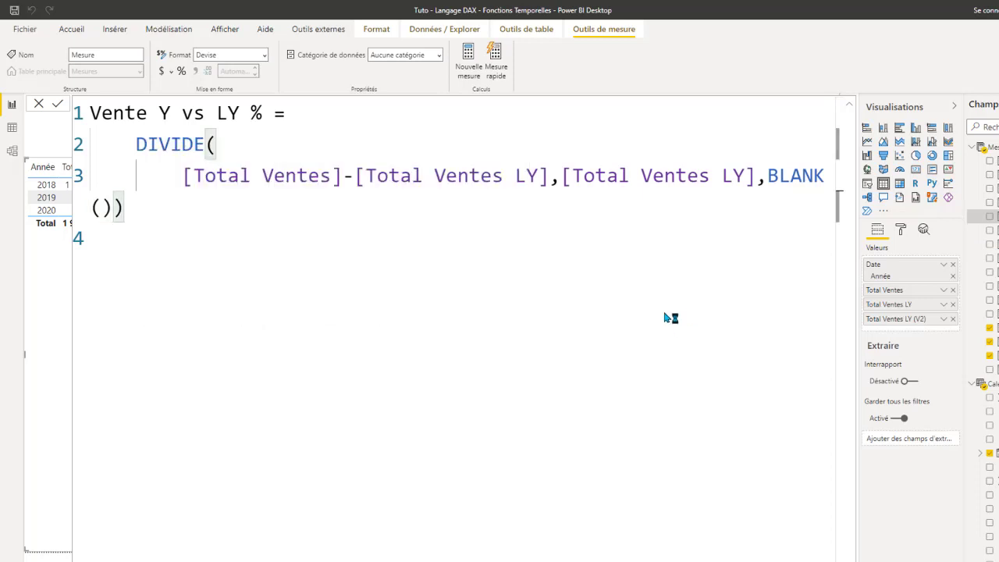
key(Return)
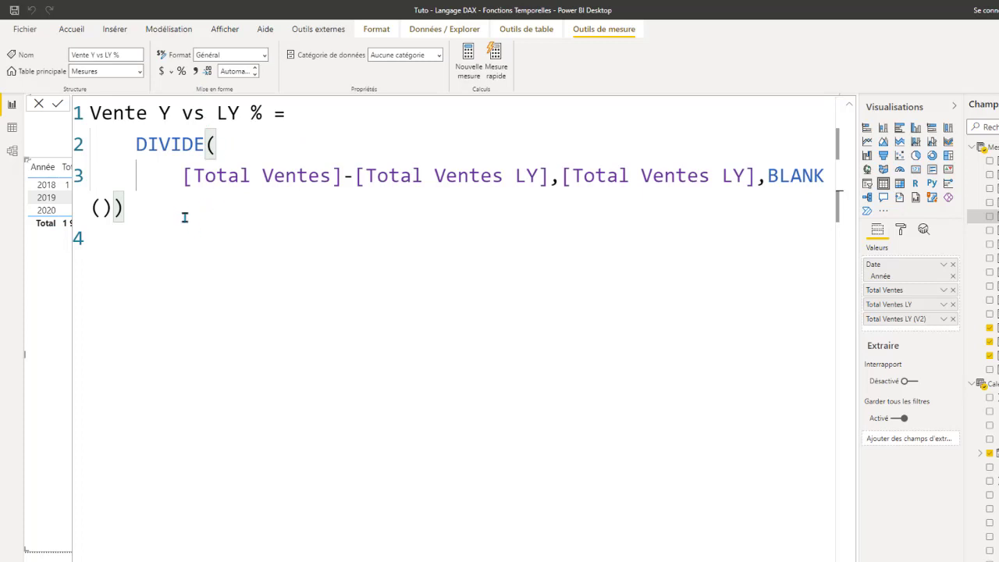
Move the closing parenthesis onto its own line aligned with DIVIDE.
click(804, 172)
key(Return)
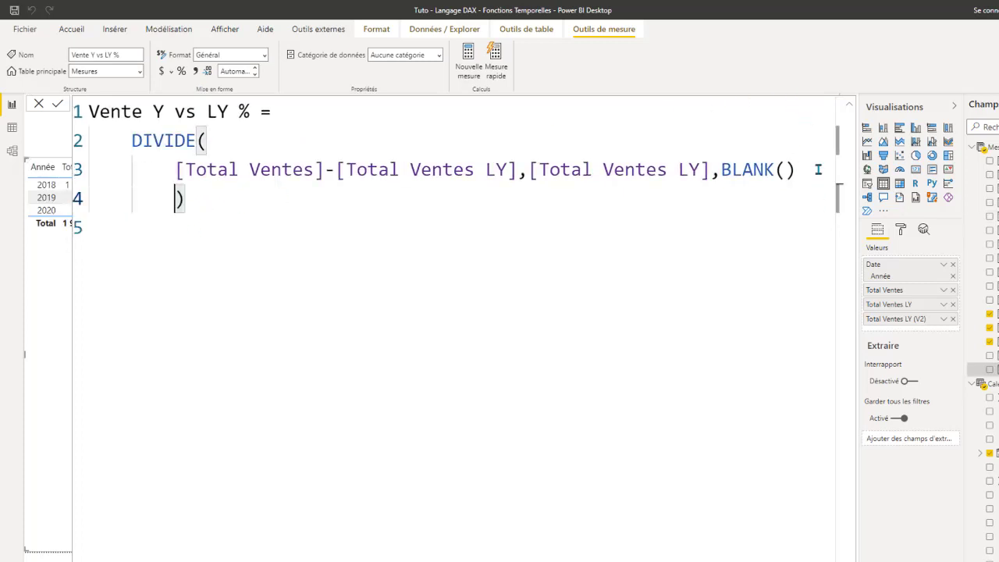
key(BackSpace)
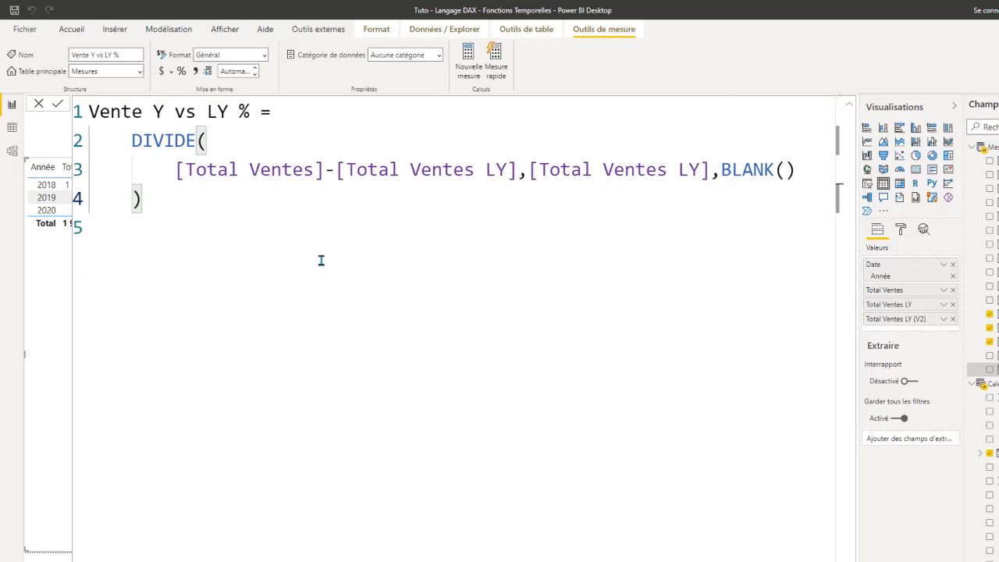
click(286, 228)
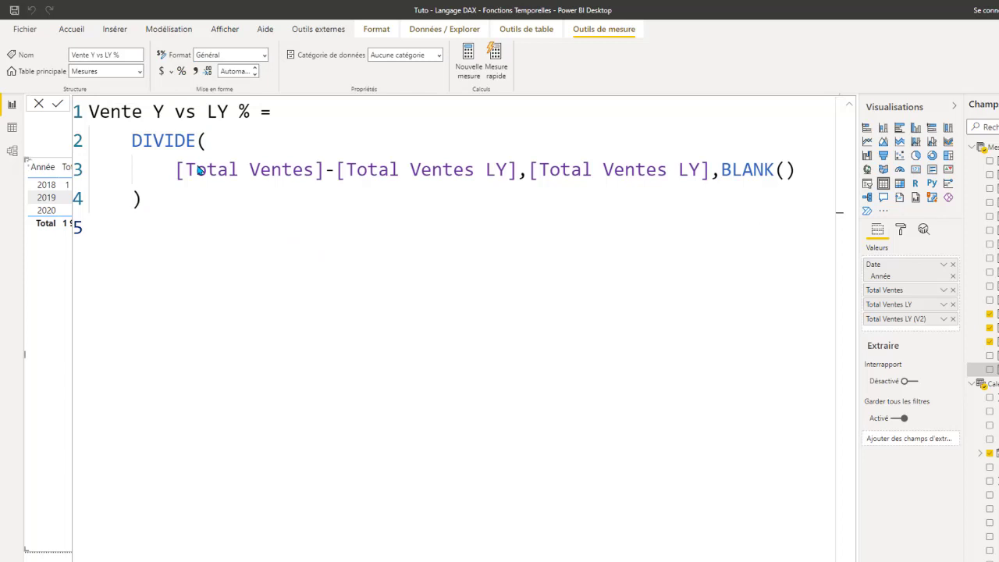
Drag Vente Y vs LY % into the yearly table and widen it to show -0,25 and -1,00.
click(850, 104)
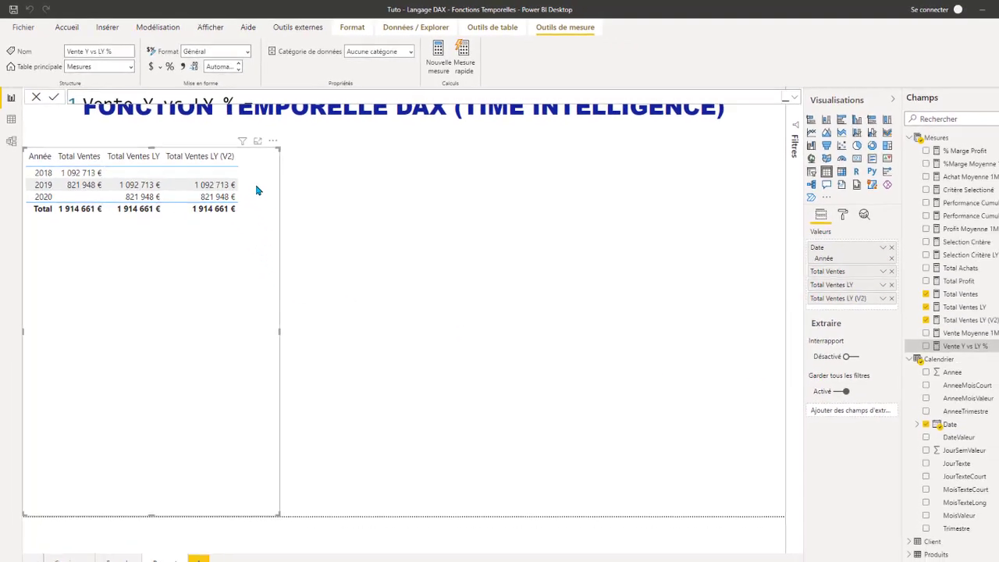
drag(923, 333, 255, 177)
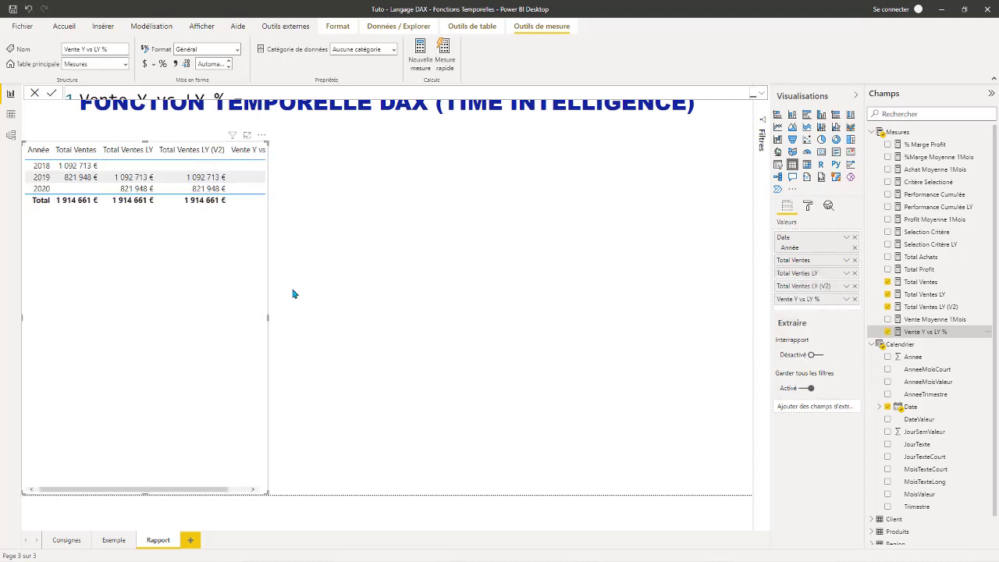
click(286, 320)
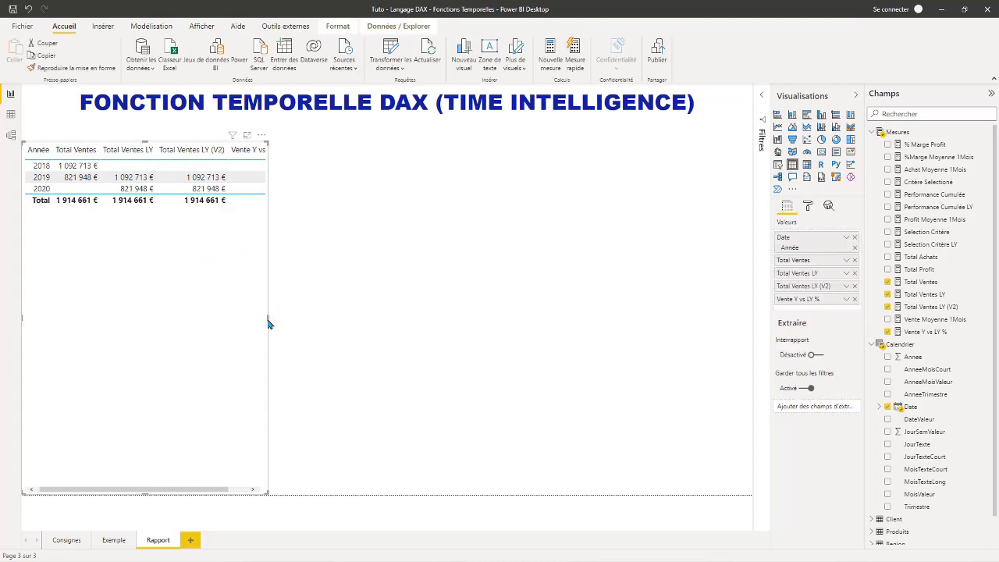
click(273, 321)
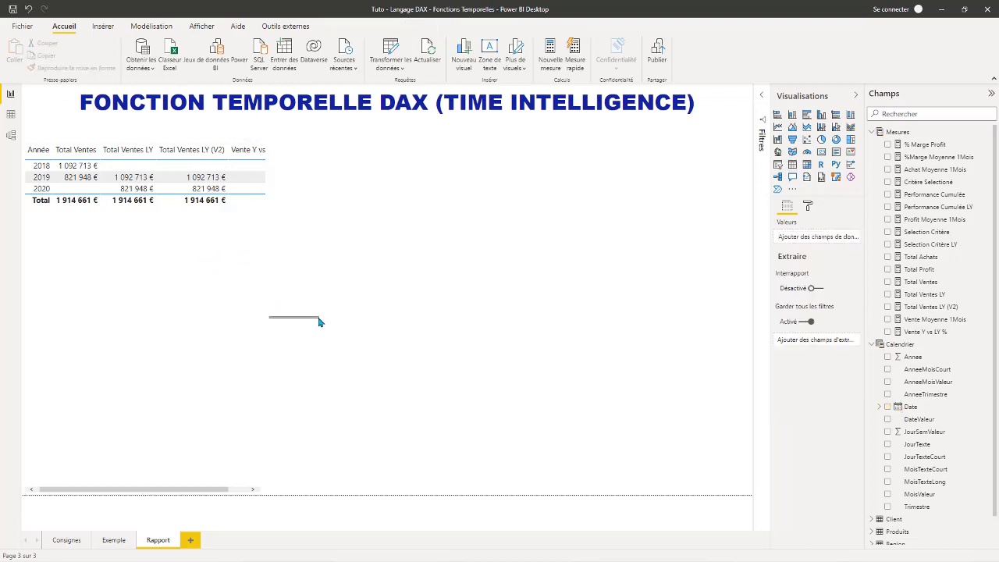
click(259, 271)
drag(267, 316, 325, 316)
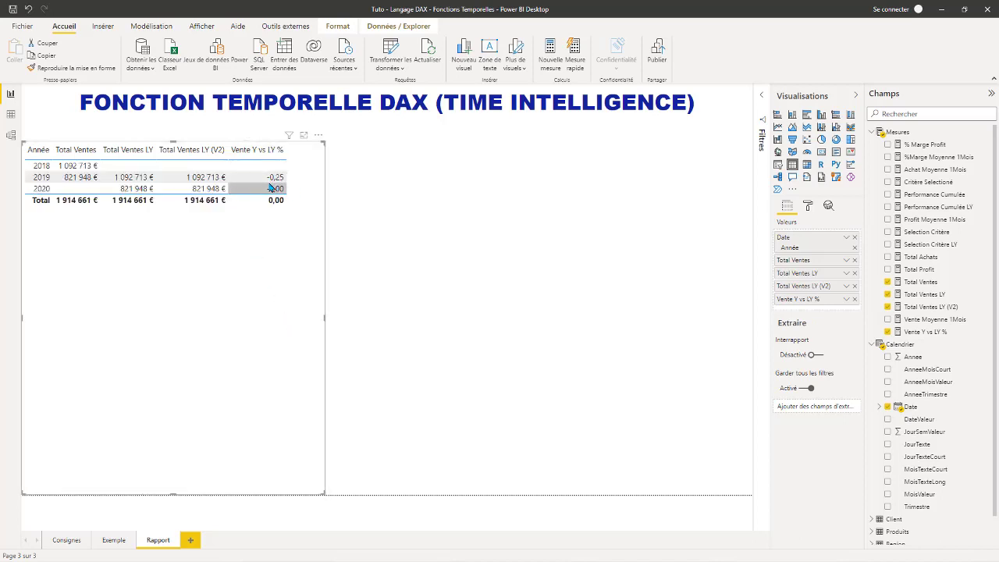
click(937, 333)
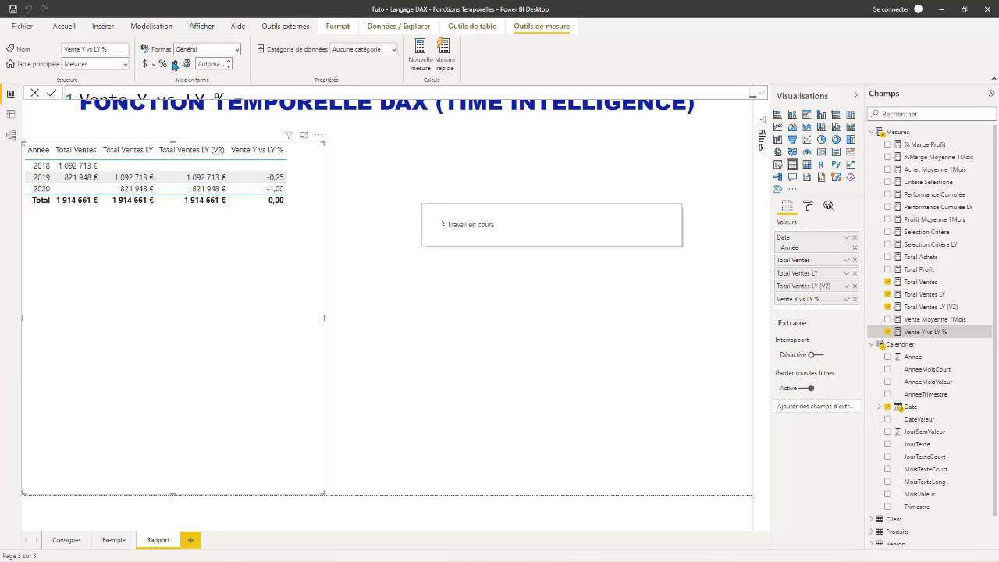
Apply percentage format to Vente Y vs LY % and narrow the table slightly.
click(163, 64)
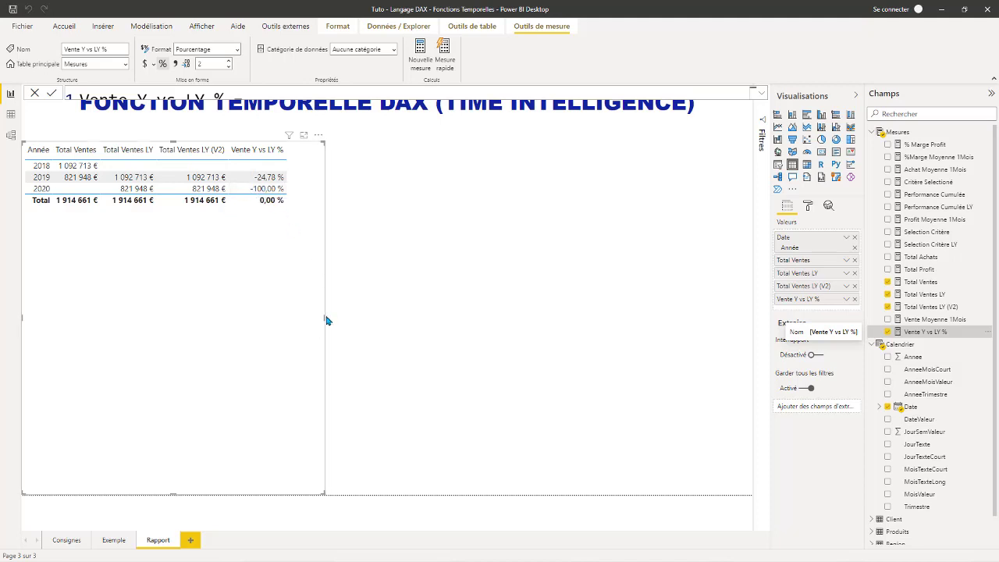
drag(325, 318, 307, 330)
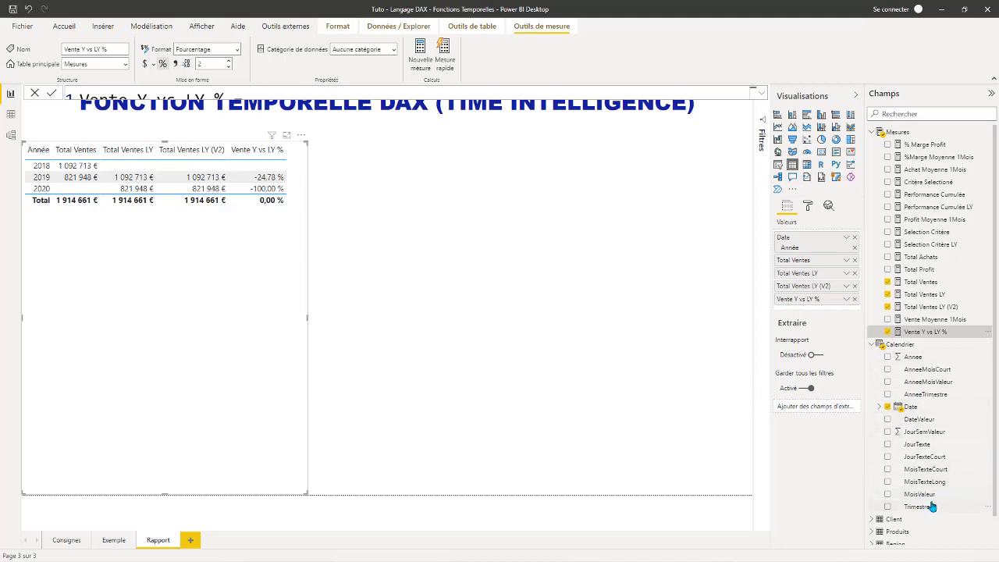
Add MoisTexteCourt after Année in the table values and widen the table to fit.
drag(923, 473, 815, 260)
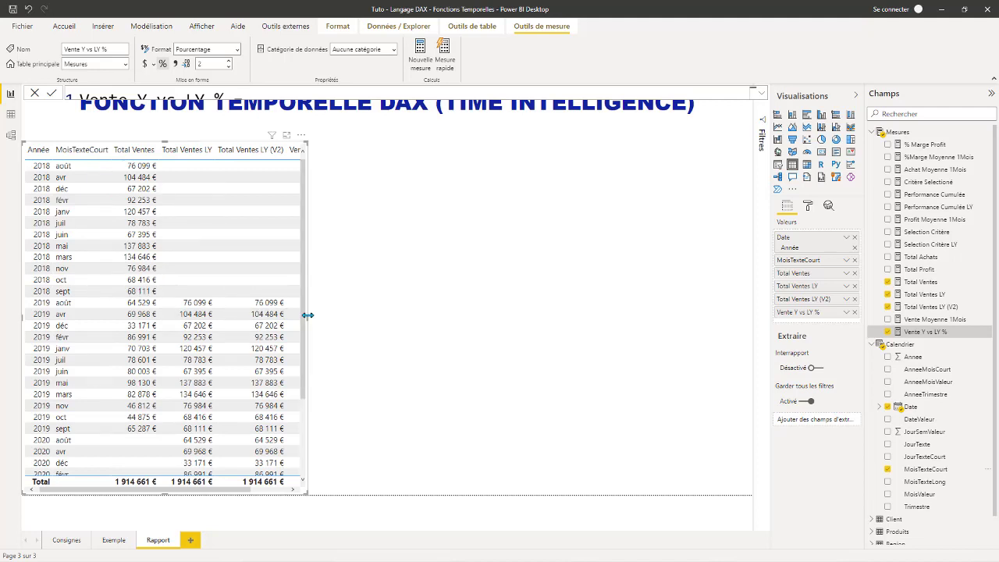
drag(309, 314, 316, 316)
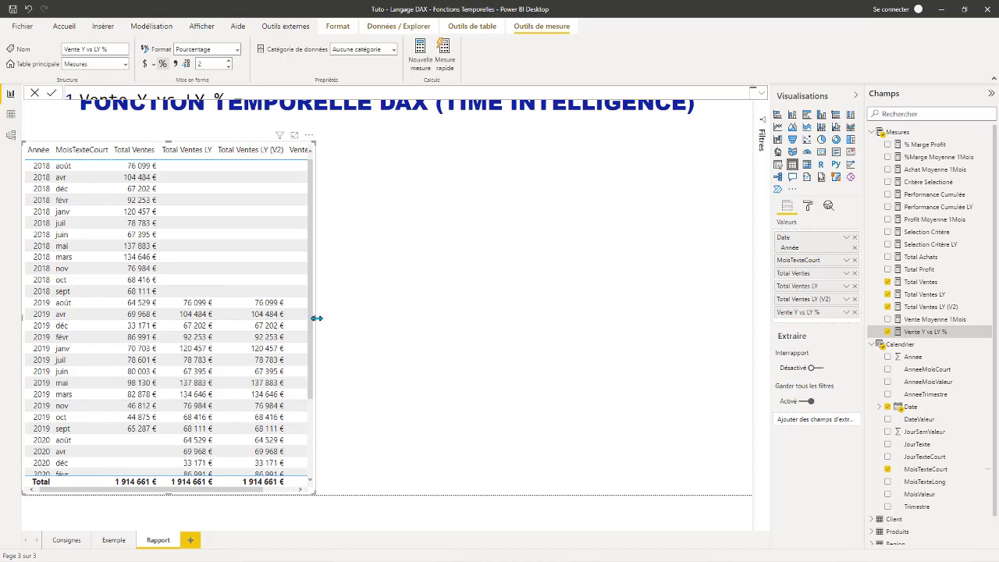
drag(314, 316, 369, 319)
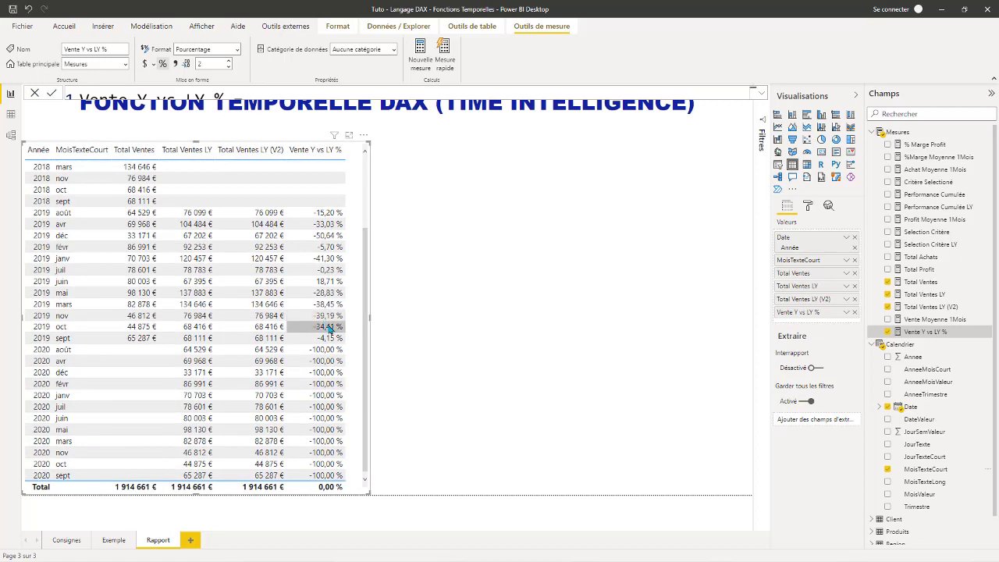
scroll(297, 297, up, 3)
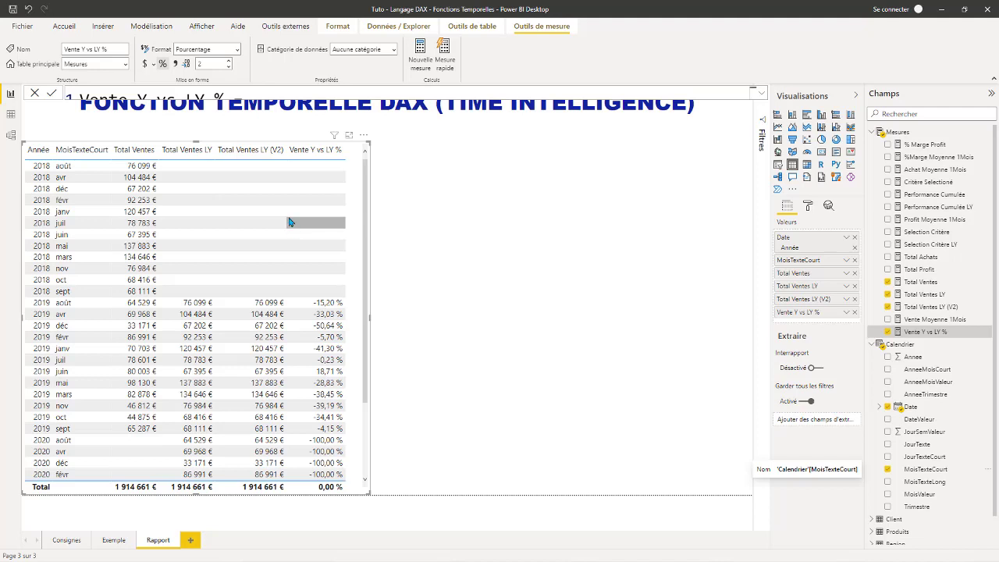
Sort the table by Vente Y vs LY % and show that measure's full DIVIDE formula enlarged.
click(412, 185)
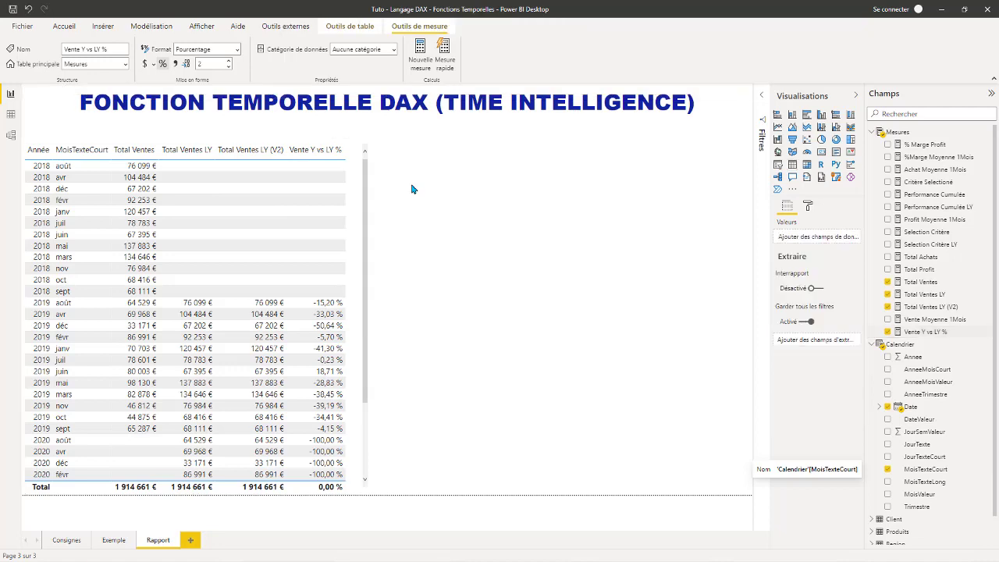
click(322, 152)
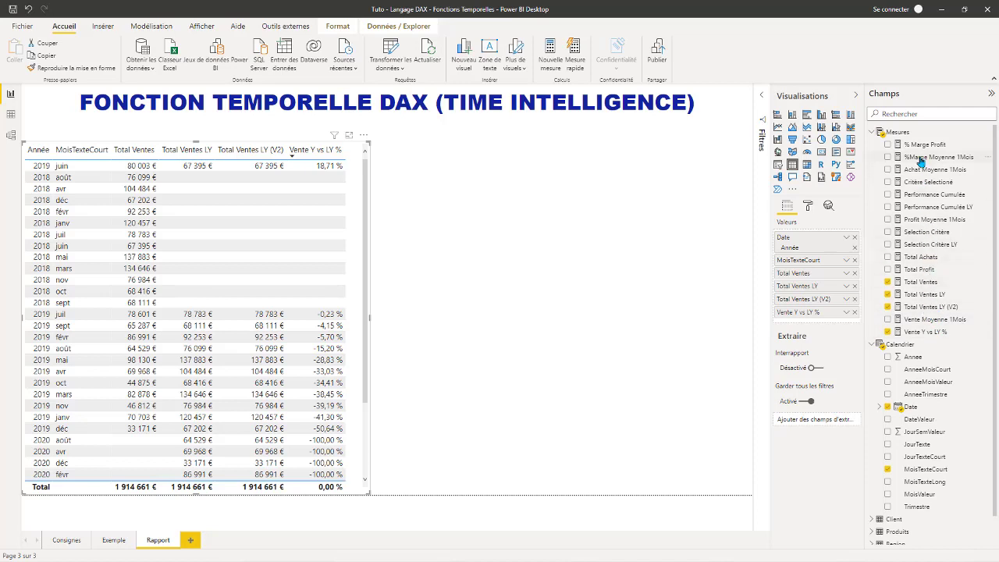
click(916, 331)
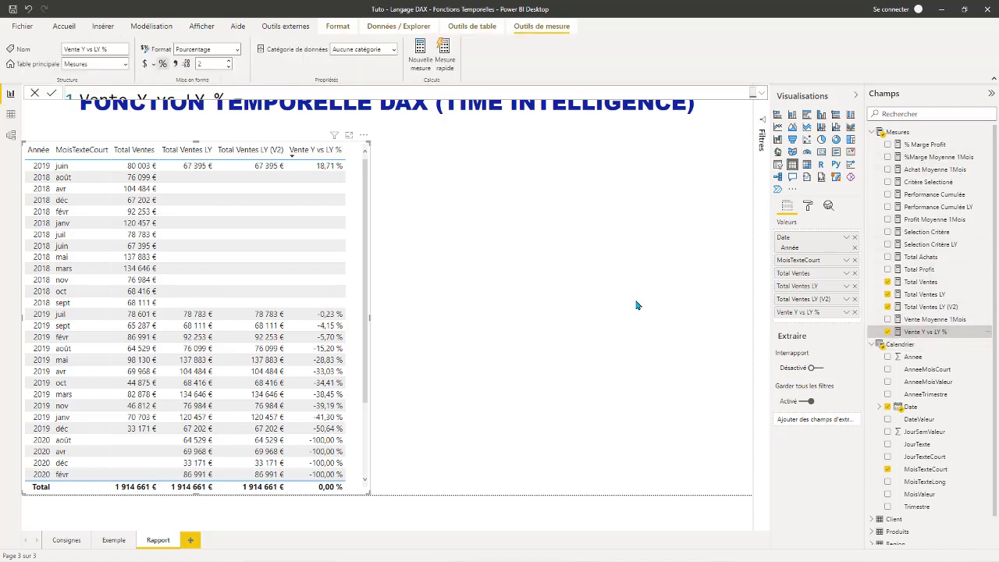
click(762, 93)
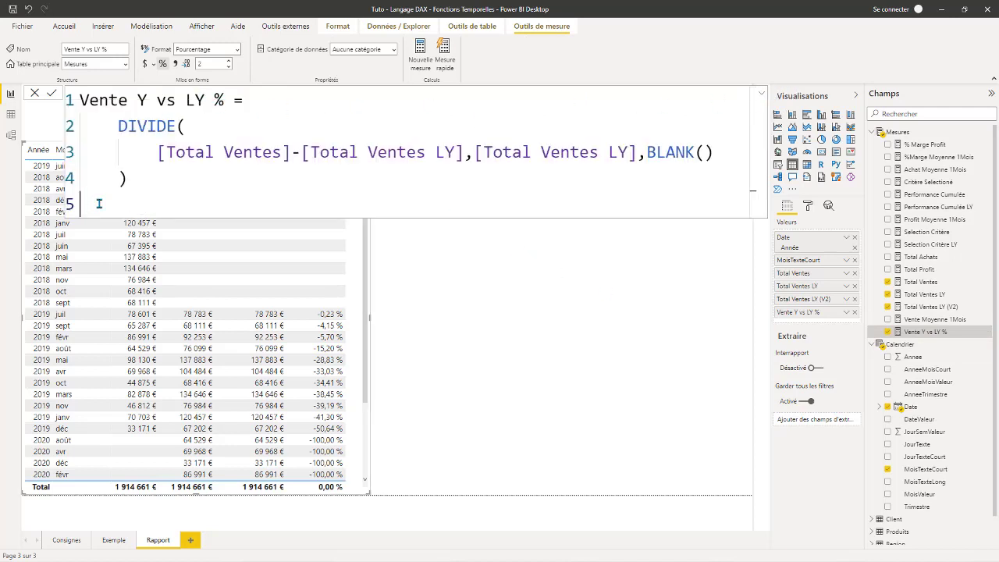
Copy the DIVIDE formula into a new measure named Vente Y vs LY % (V2), adding a line after the name.
drag(99, 204, 52, 95)
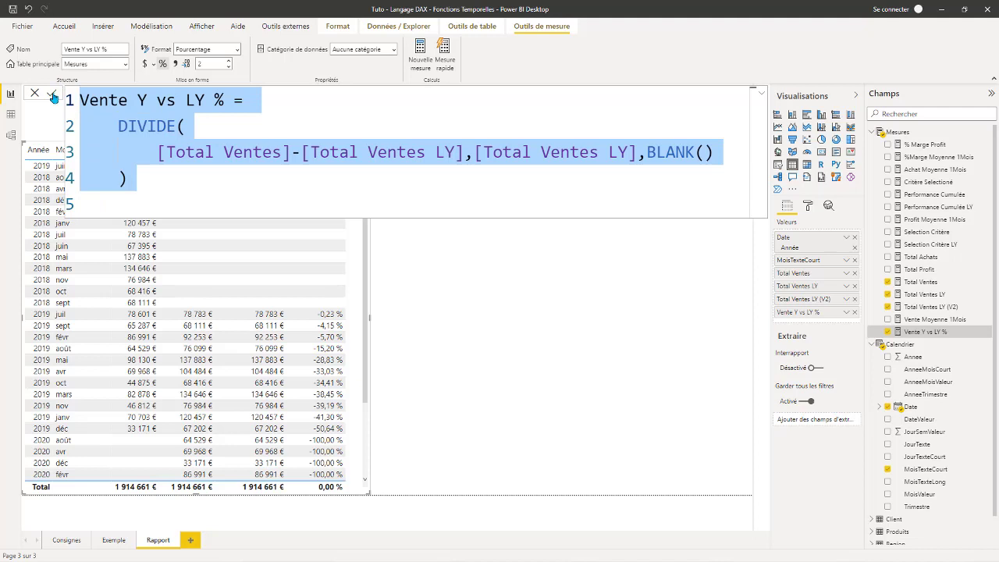
right_click(906, 135)
key(Escape)
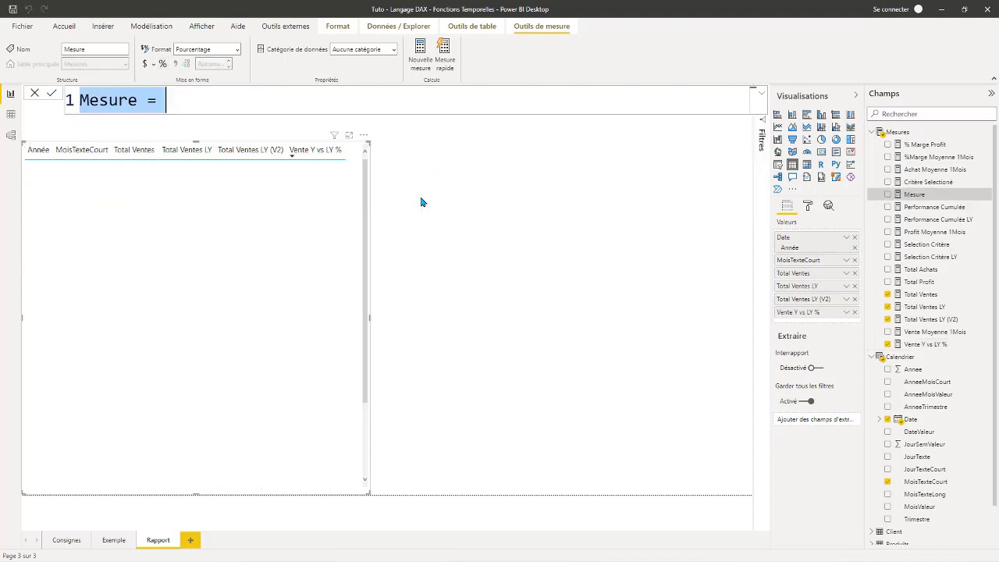
click(749, 96)
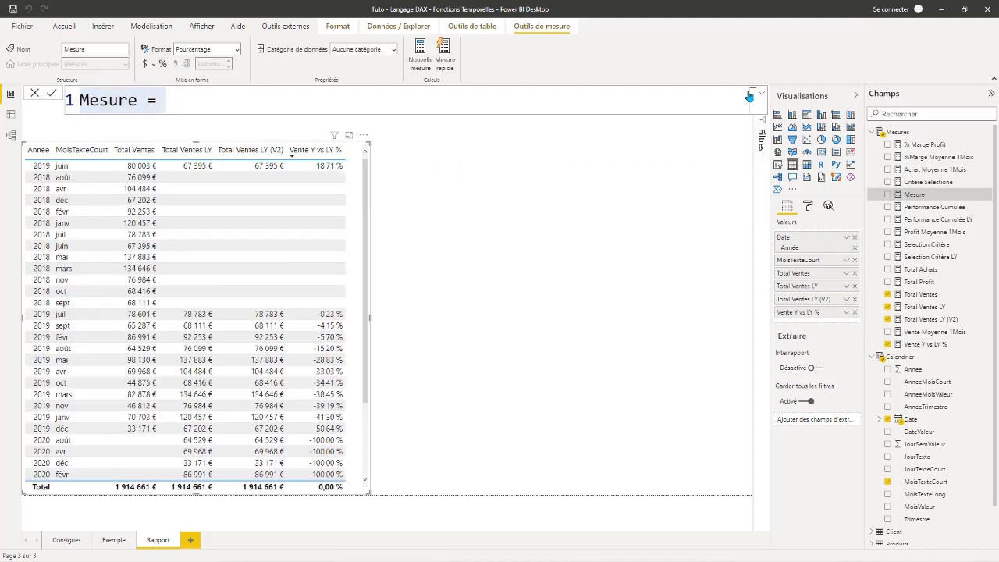
click(749, 96)
text(Vente Y vs LY % =     DIVIDE(         [Total Ventes]-[Total Ventes LY],[Total Ventes LY],BLANK()     ))
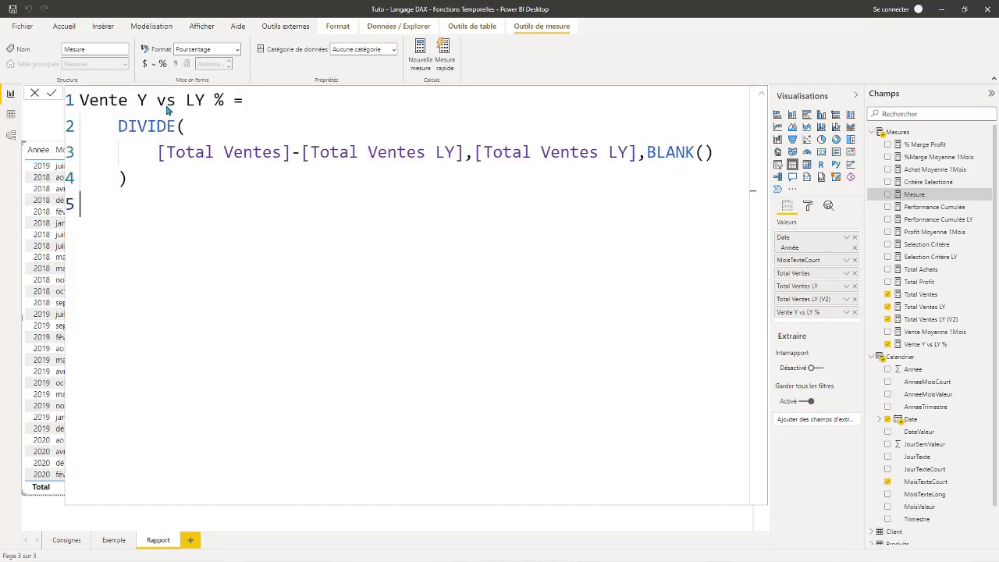
click(231, 100)
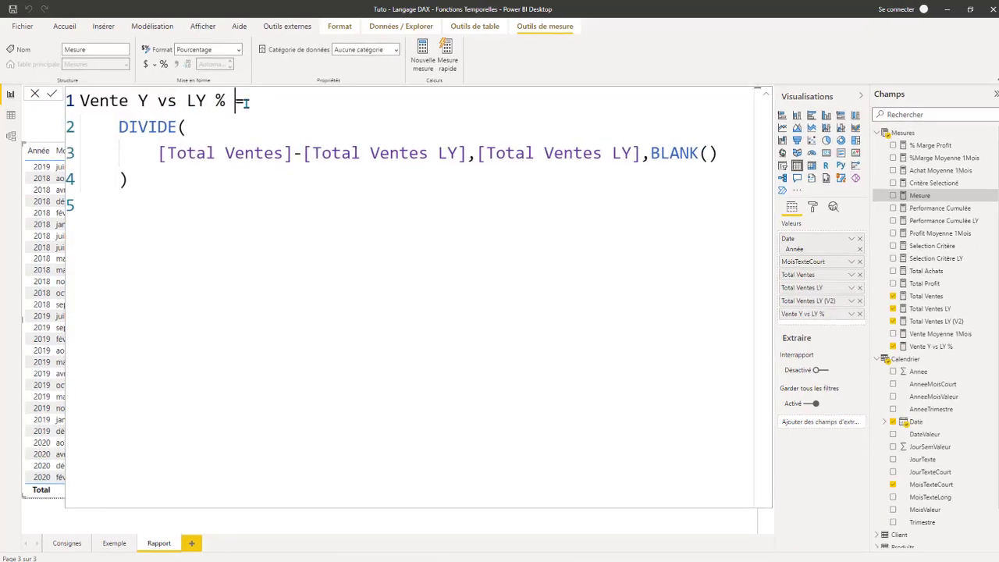
text((V)
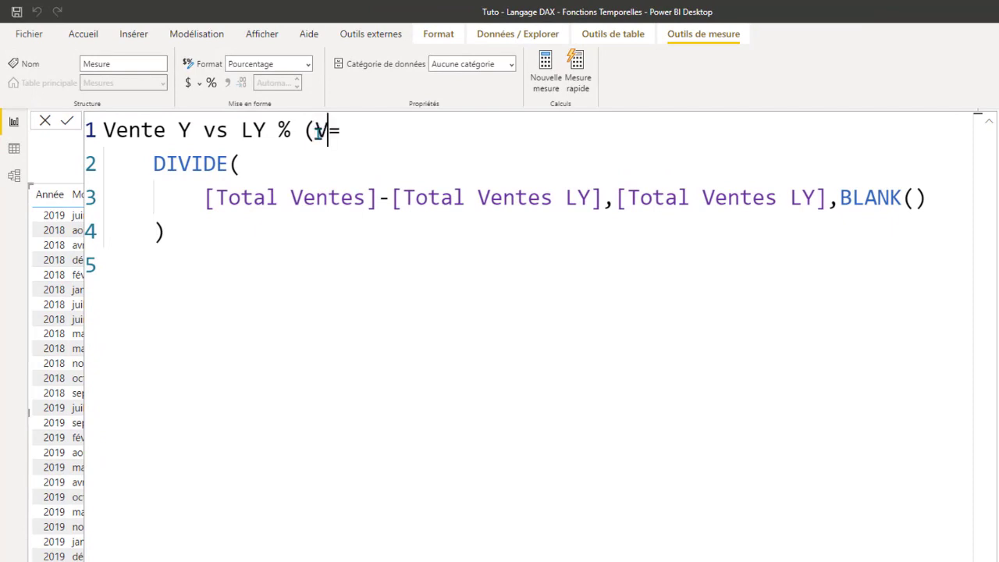
text(2))
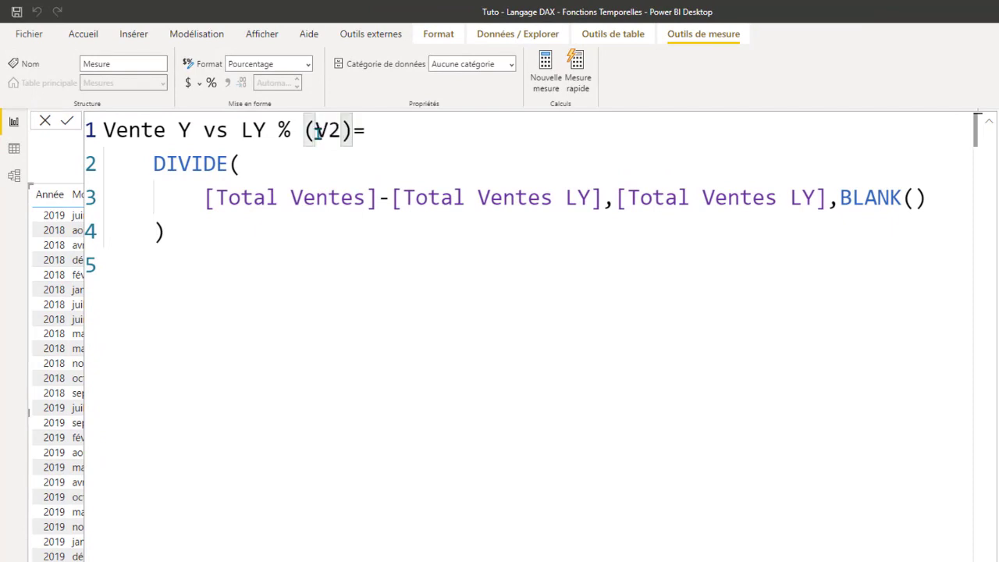
key(End)
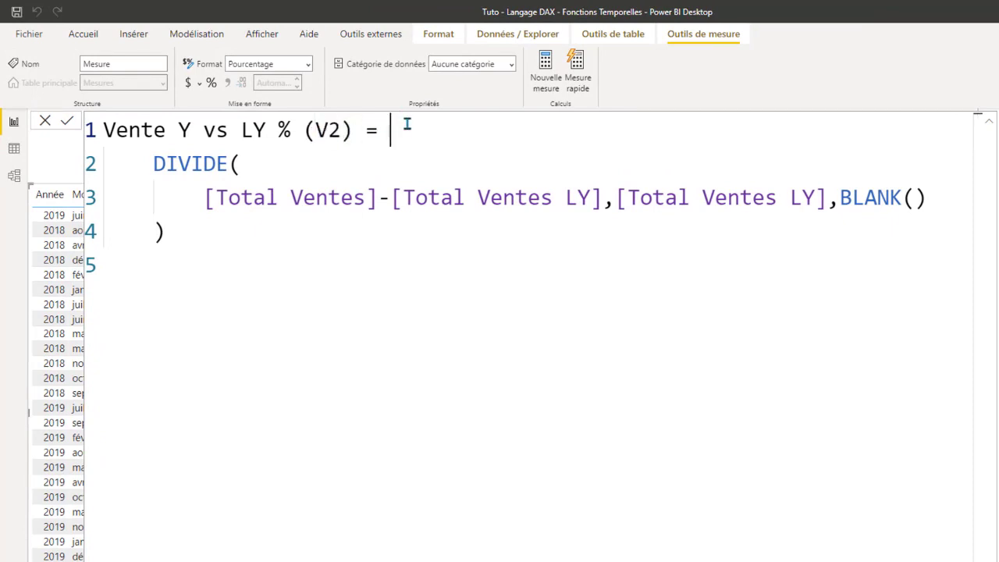
key(shift+Return)
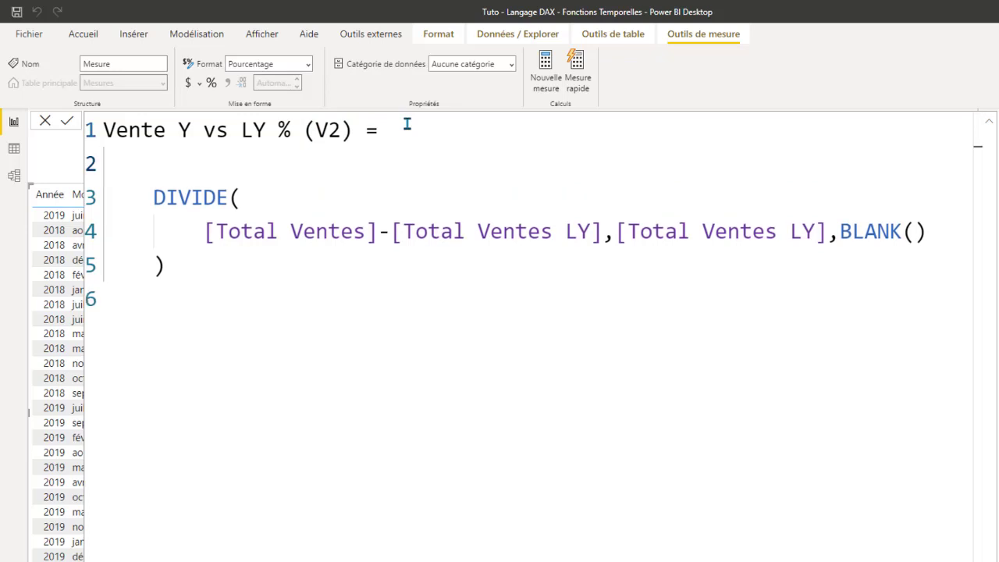
Type the comment '// Optimisation de la mesure en utilisant les variables //' followed by a blank line.
text(//)
text(Op)
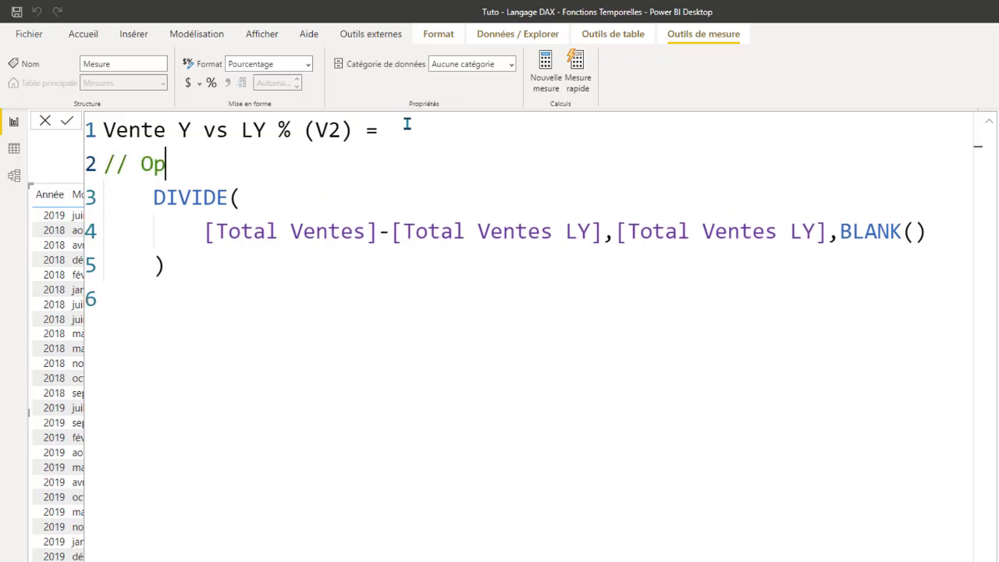
text(timisatoi)
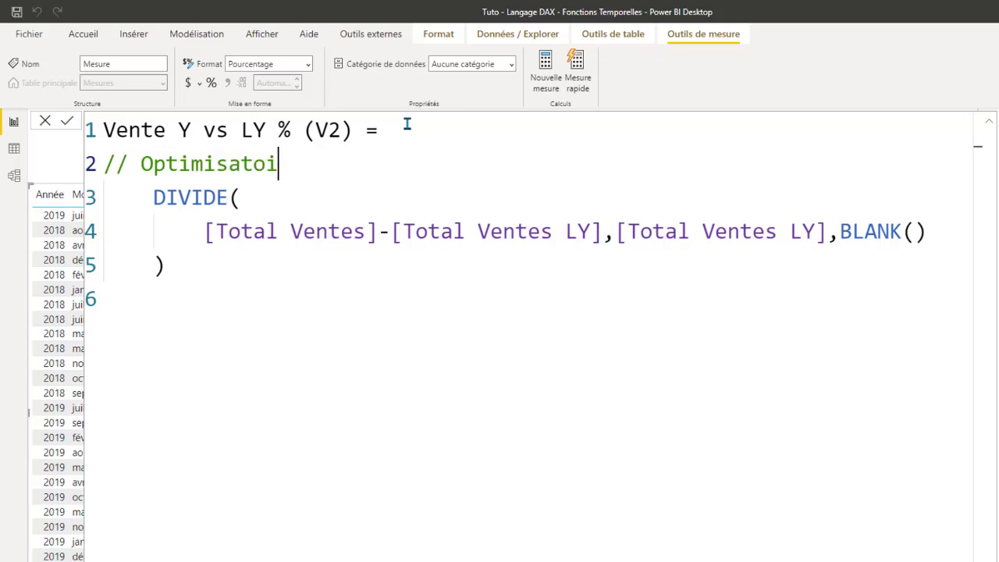
text(n)
key(BackSpace)
key(BackSpace)
key(BackSpace)
text(ion du)
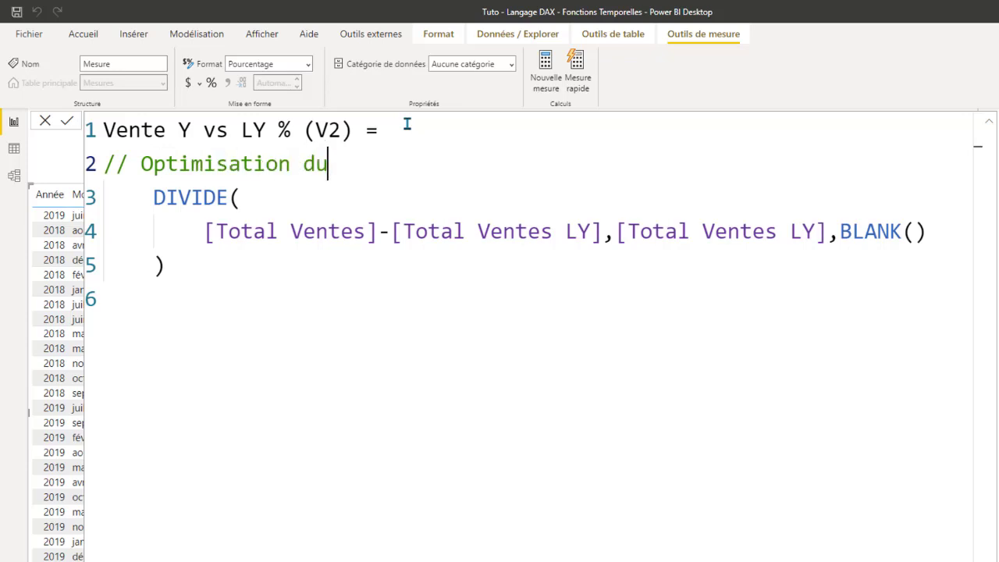
key(BackSpace)
text(ela)
key(BackSpace)
key(BackSpace)
text(la)
text( mesure e)
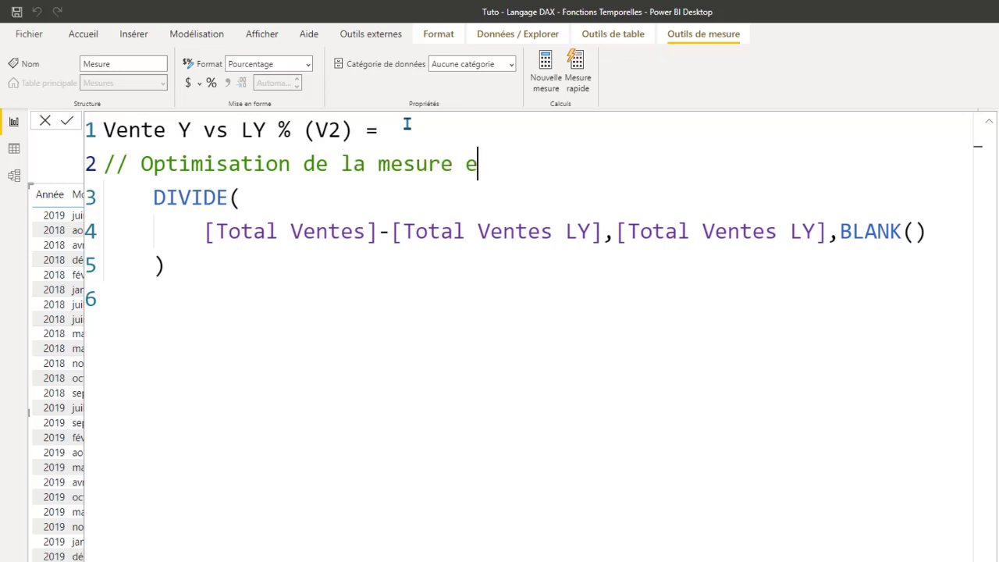
text(n uti)
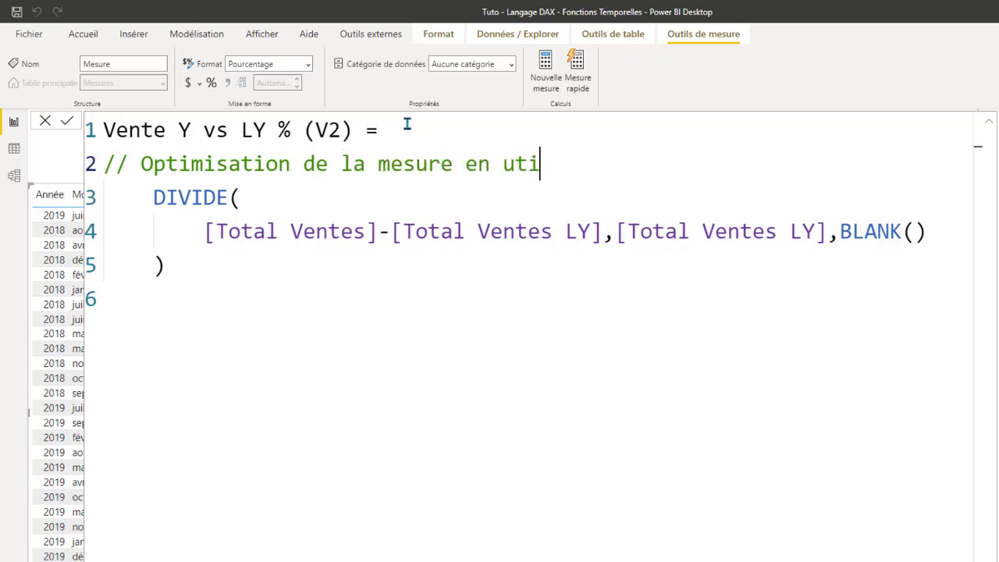
text(lisant les )
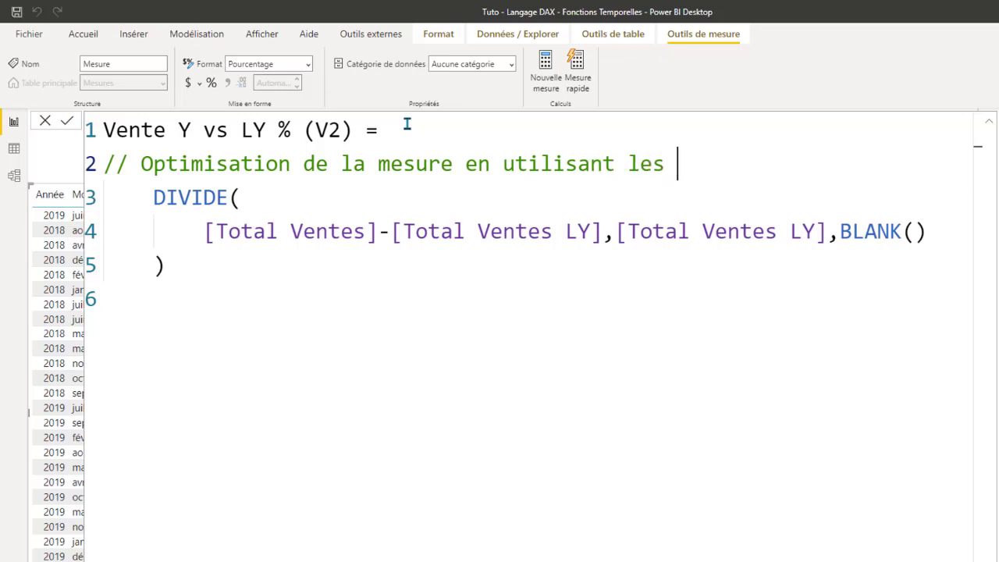
text(vari)
text(ables)
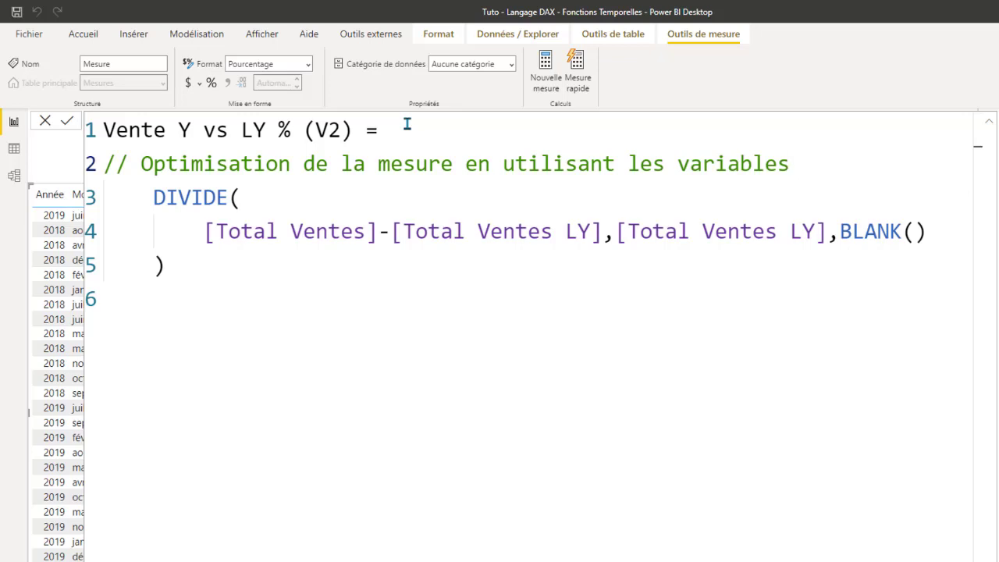
text( //)
key(Return)
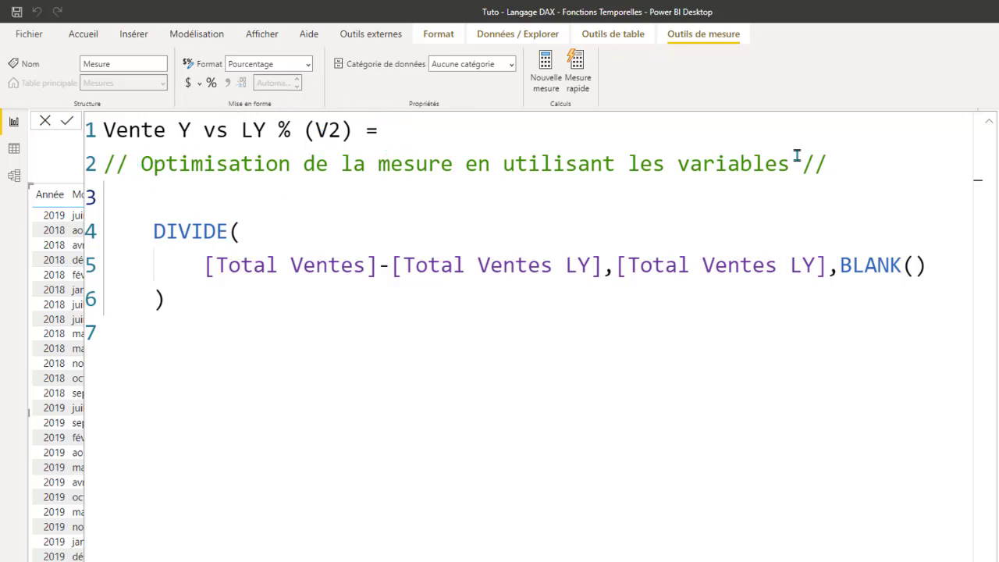
drag(841, 164, 104, 163)
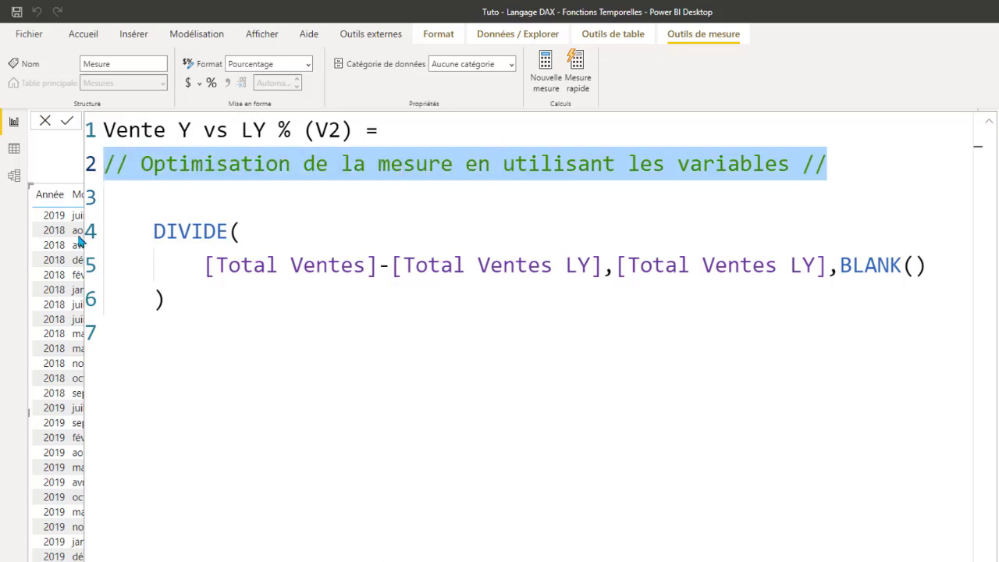
click(125, 199)
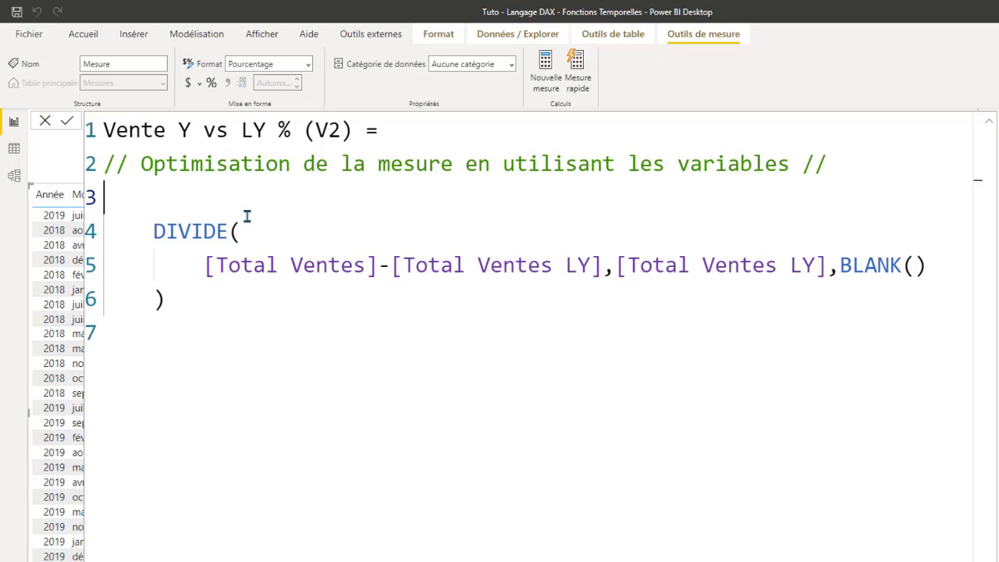
Start a VAR block with AnneeN = [Total Ventes] and delete the old DIVIDE expression.
text(VAR)
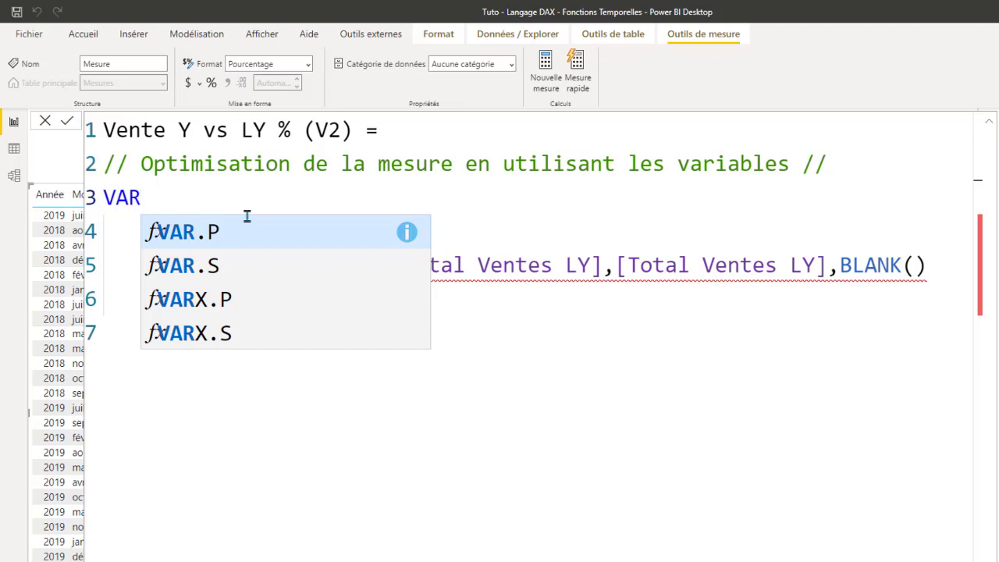
key(shift+Return)
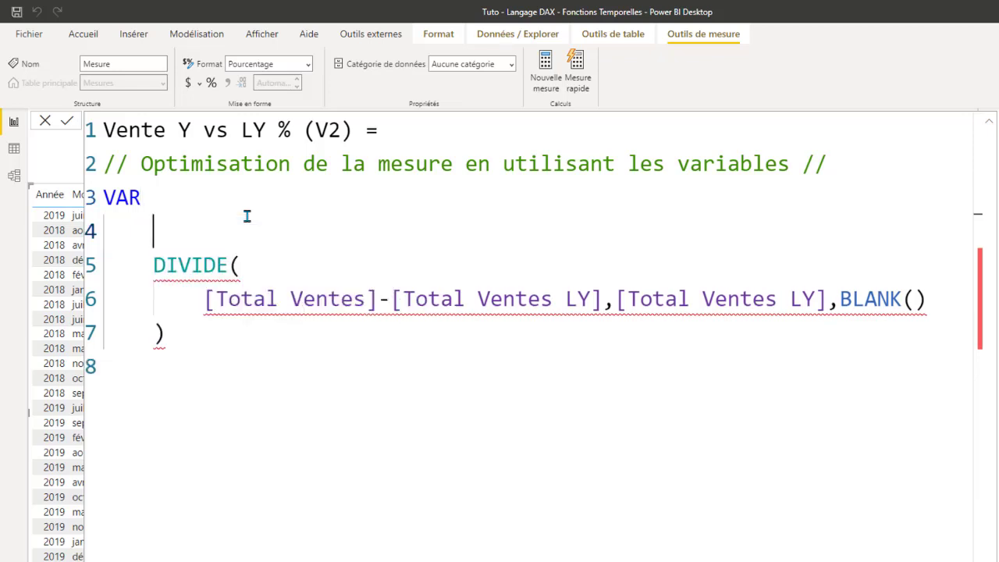
text(An)
text(nee)
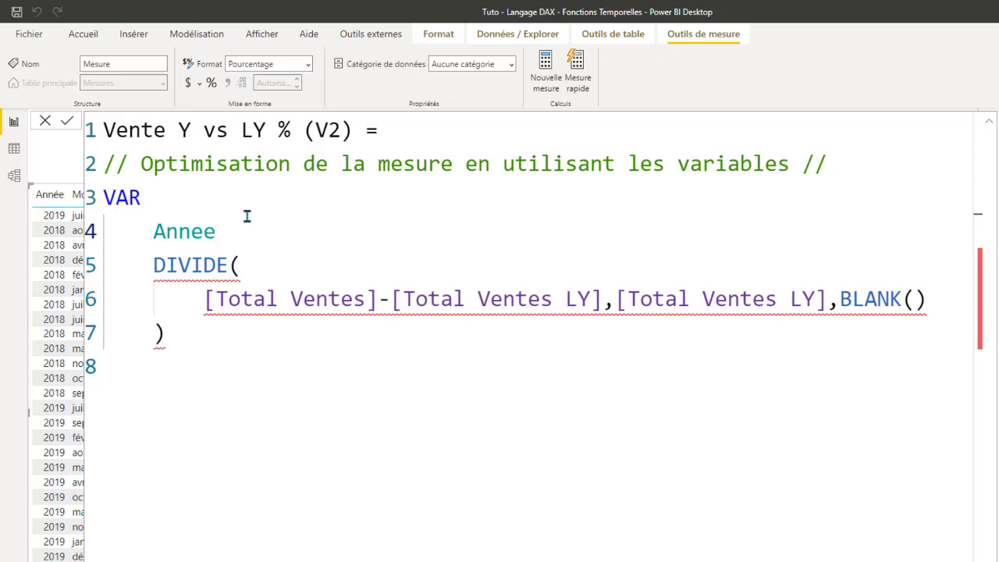
text(N)
text( = )
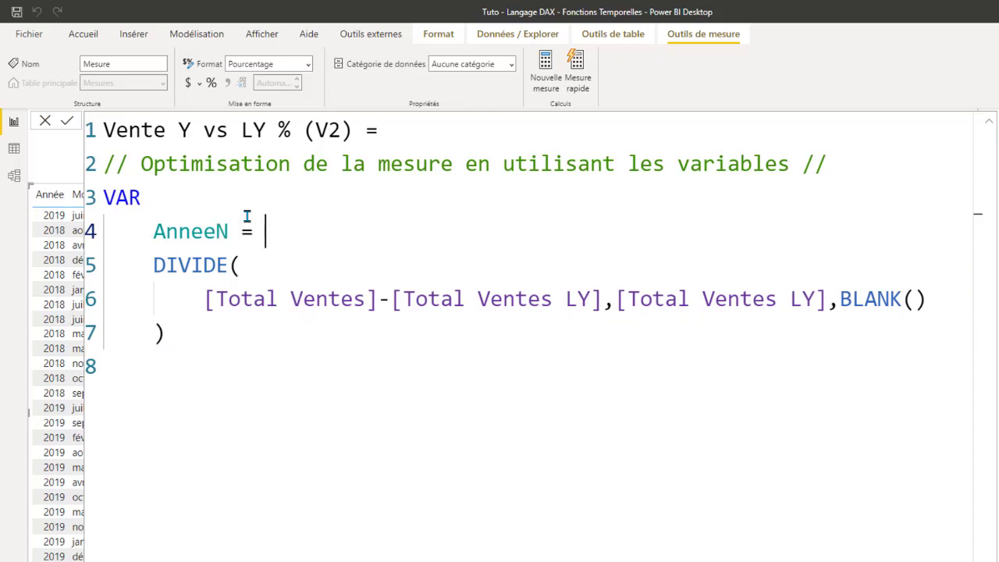
text(tot)
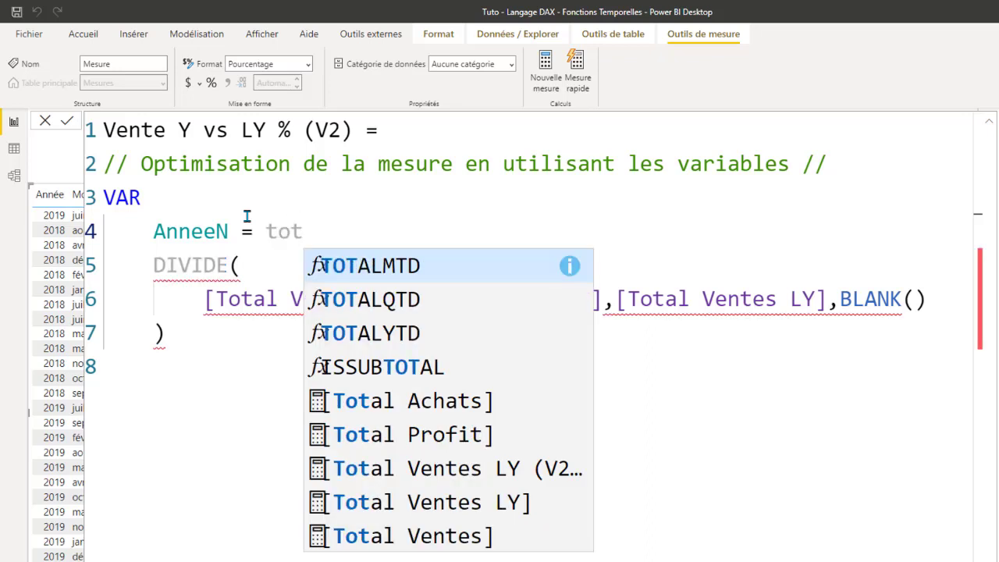
click(446, 537)
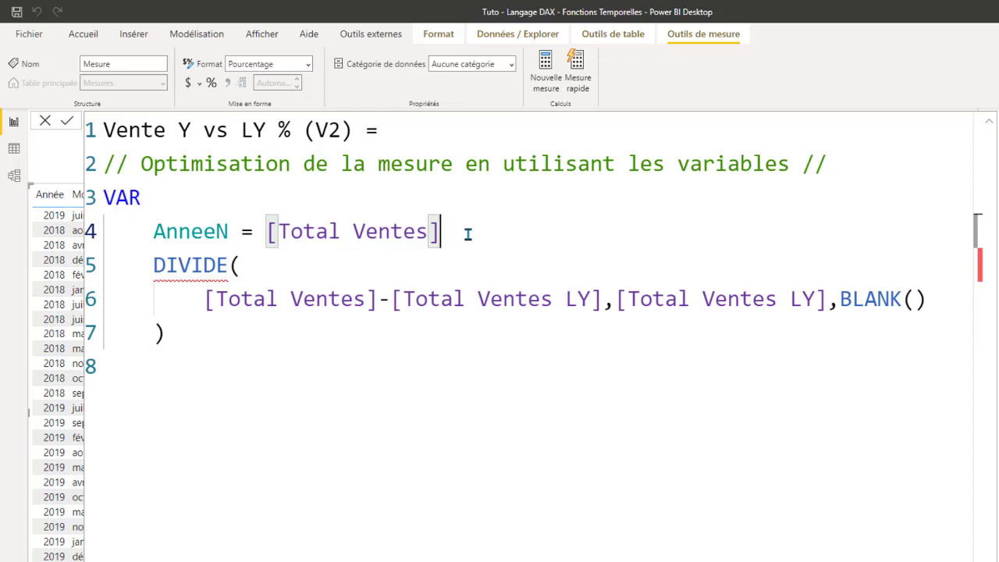
key(Return)
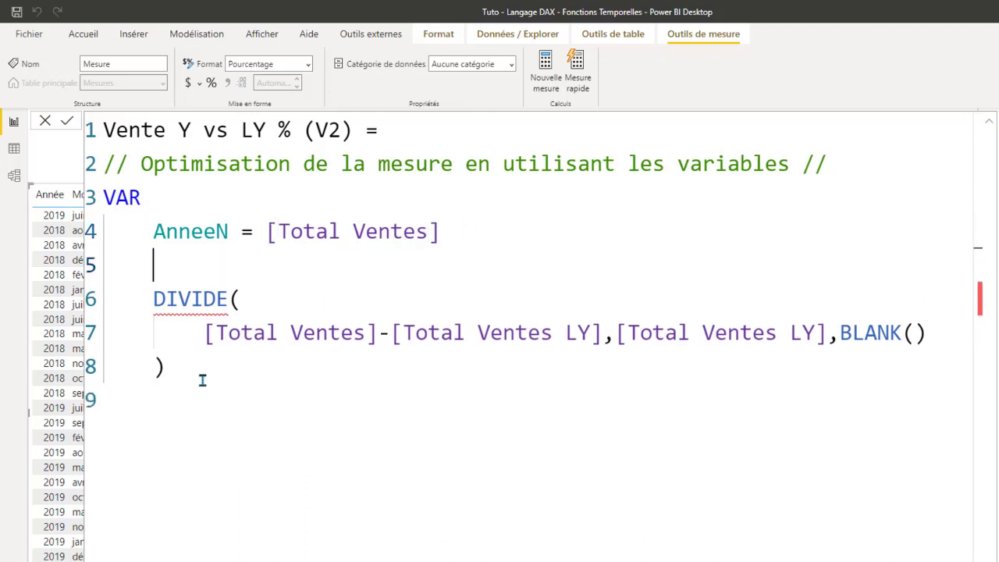
drag(199, 376, 55, 292)
key(Delete)
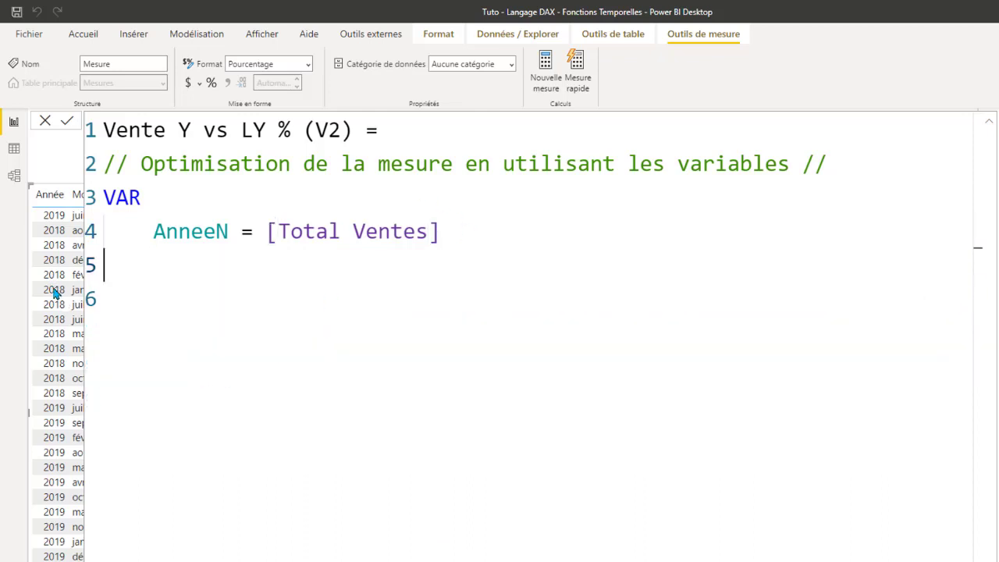
key(Tab)
Add a second variable AnneeN_1 = [Total Ventes LY].
text(VAR)
key(shift+Return)
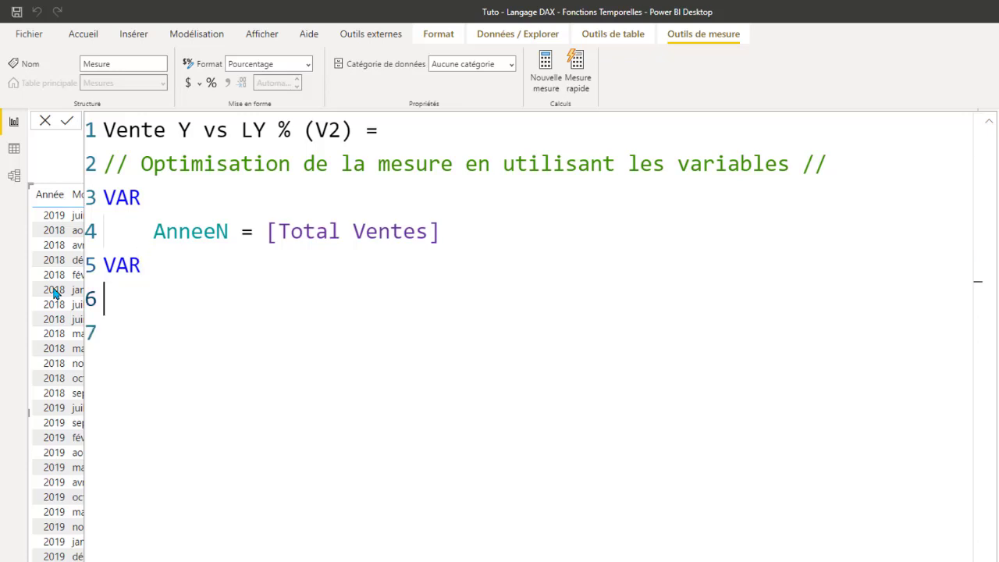
key(Tab)
text(AN)
key(BackSpace)
text(nneeN)
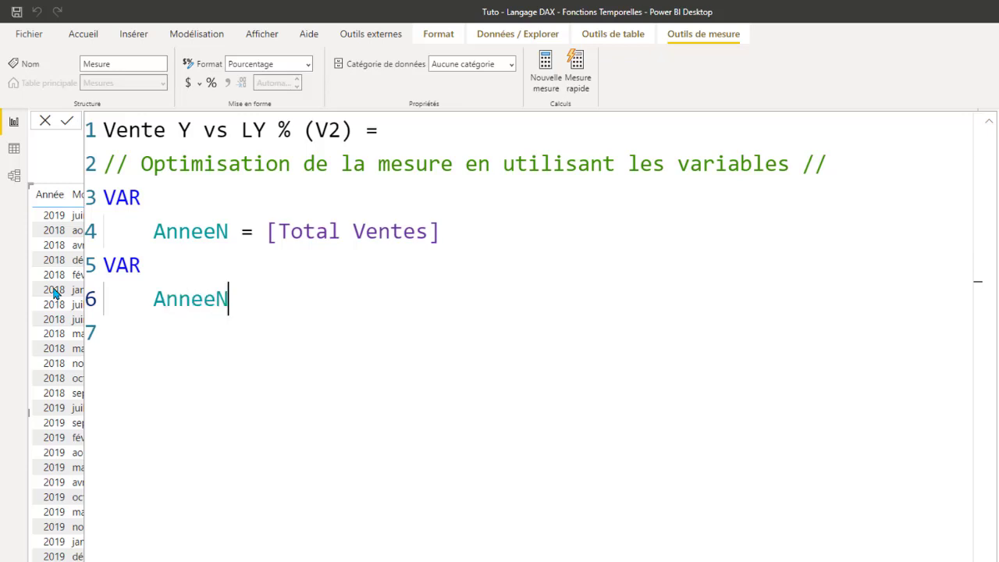
text(_1 )
text(= t)
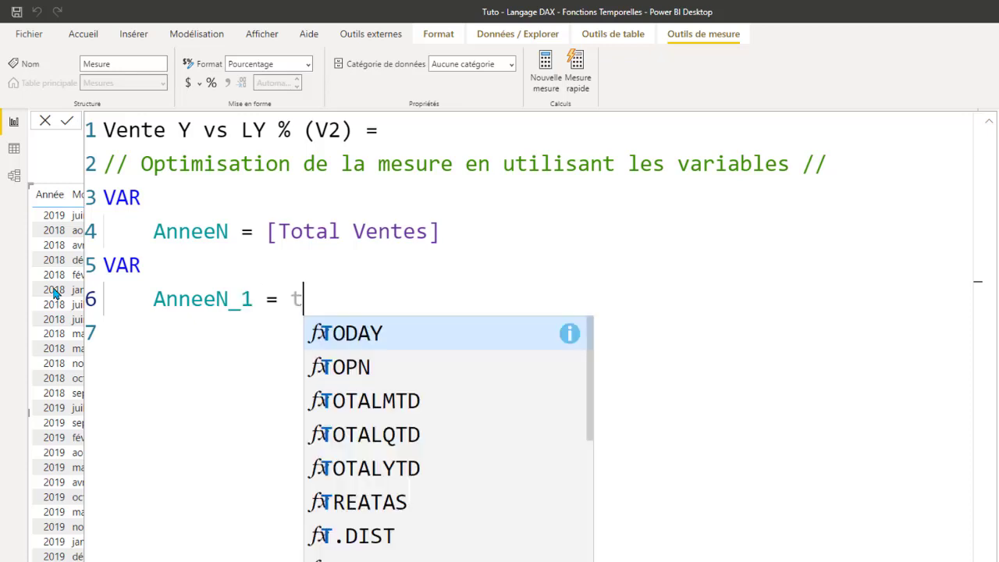
text(ot)
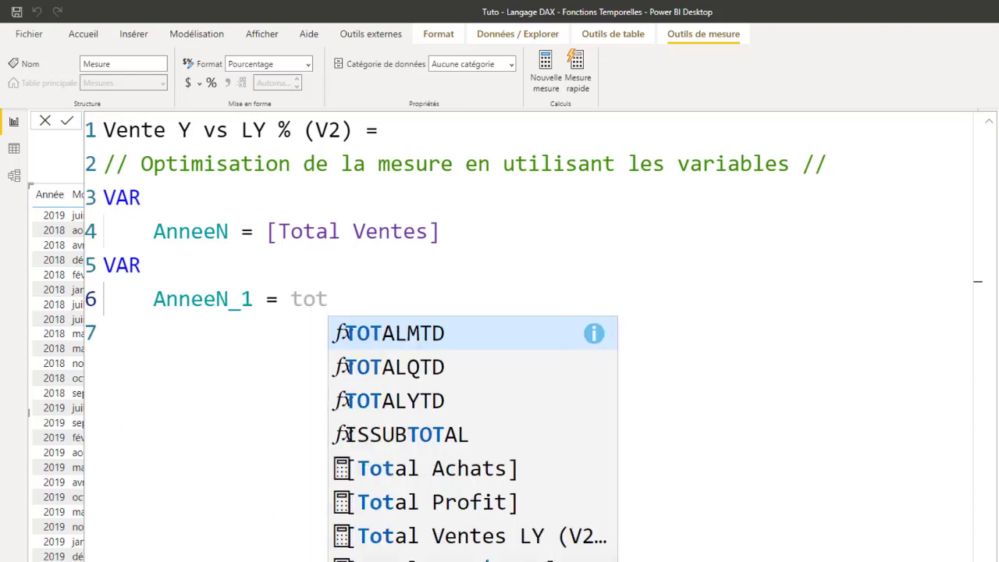
click(490, 559)
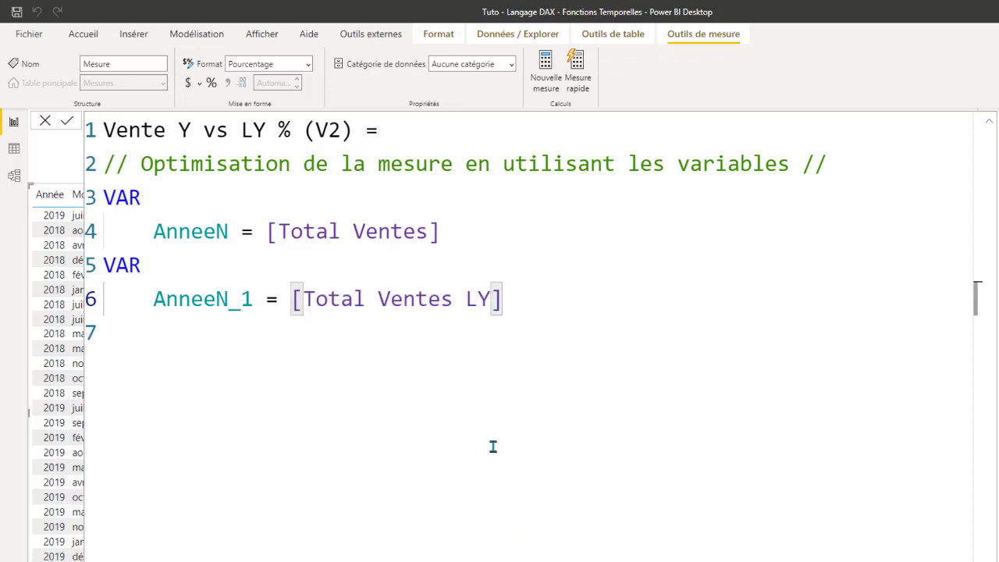
key(Return)
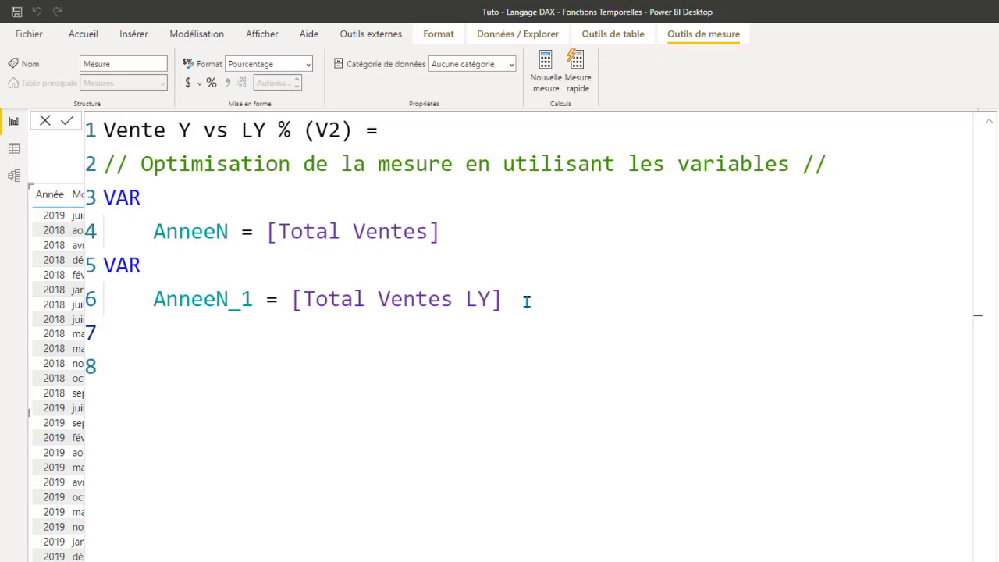
Write RETURN followed by a DIVIDE call with its arguments on an indented line.
text(R)
text(ETURN)
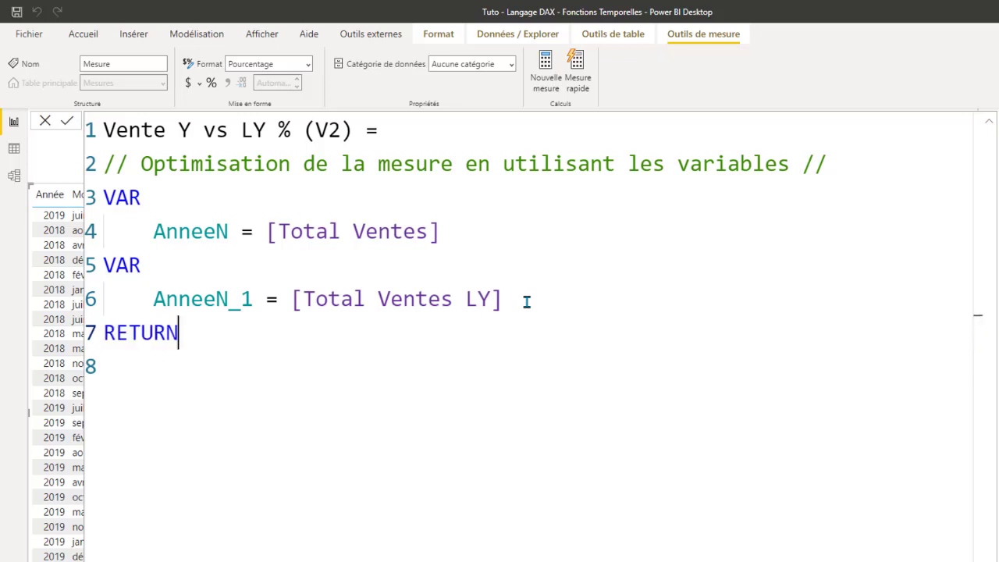
key(Return)
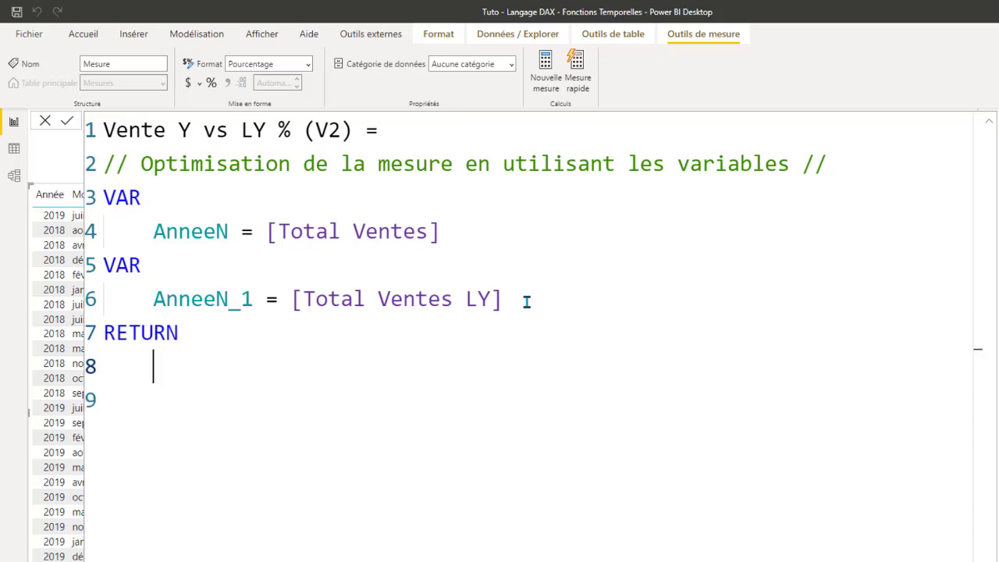
key(Tab)
text(D)
text(IVI)
key(Tab)
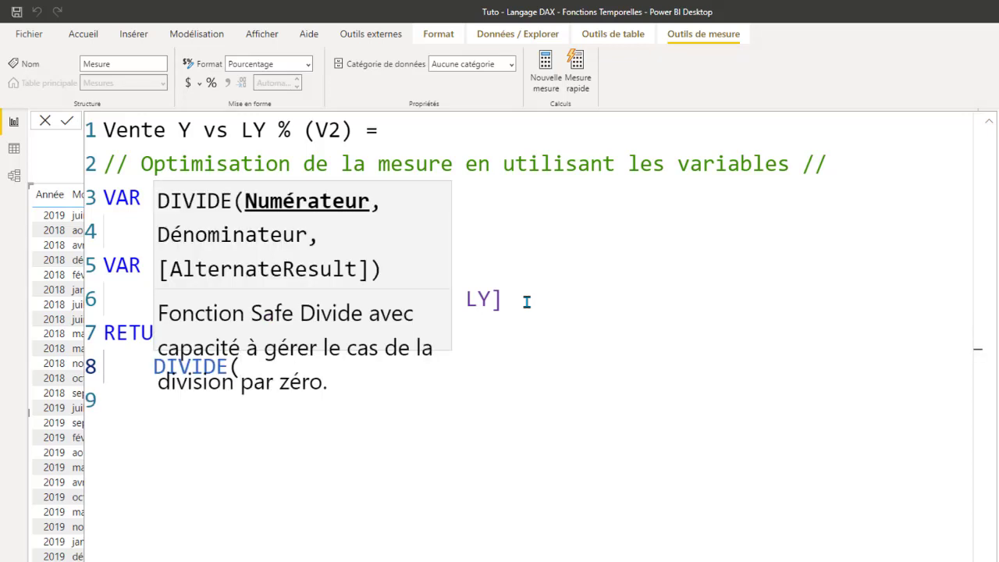
key(shift+Return)
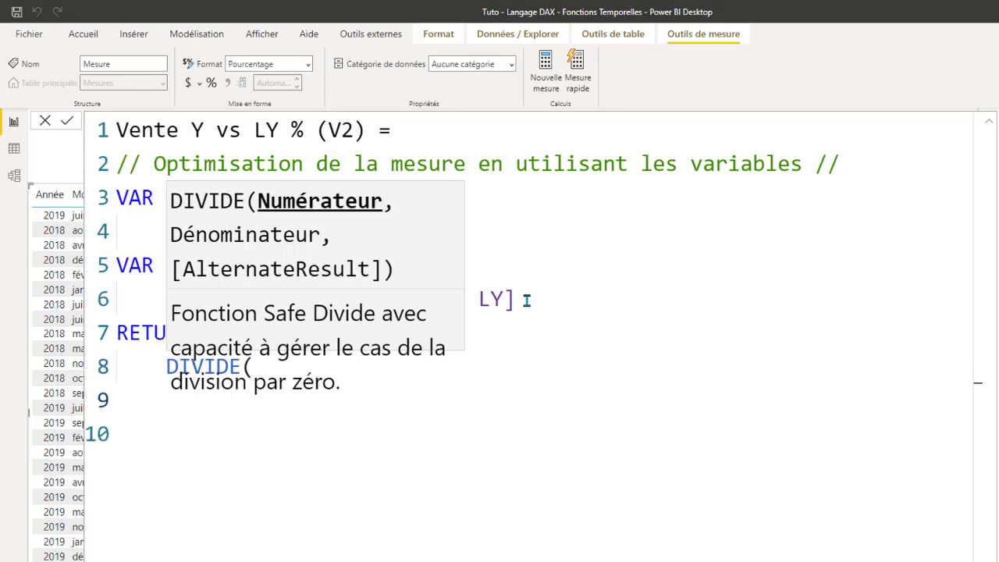
key(Down)
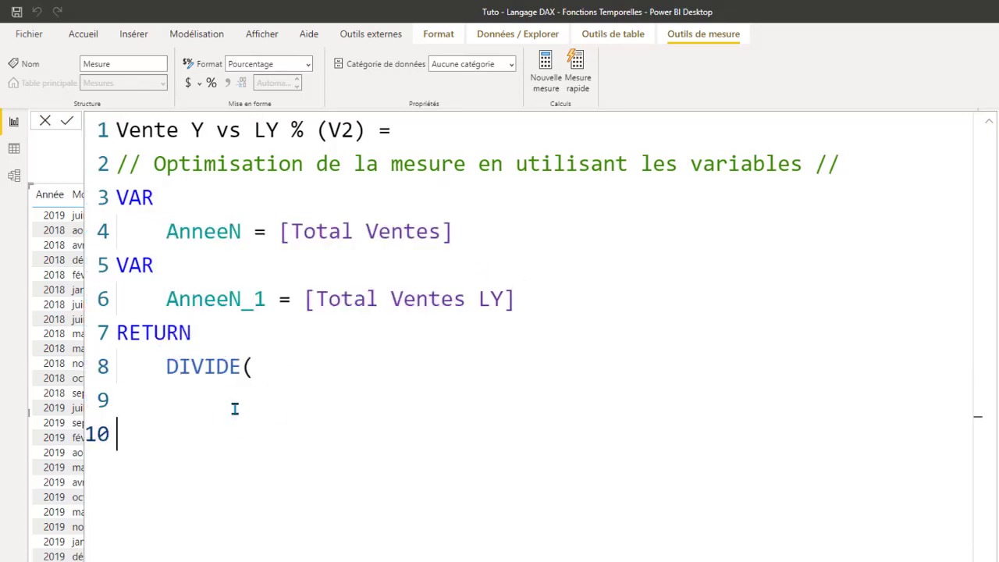
key(Up)
Fill in DIVIDE's arguments: AnneeN - AnneeN_1, AnneeN_1, BLANK().
text(Ann)
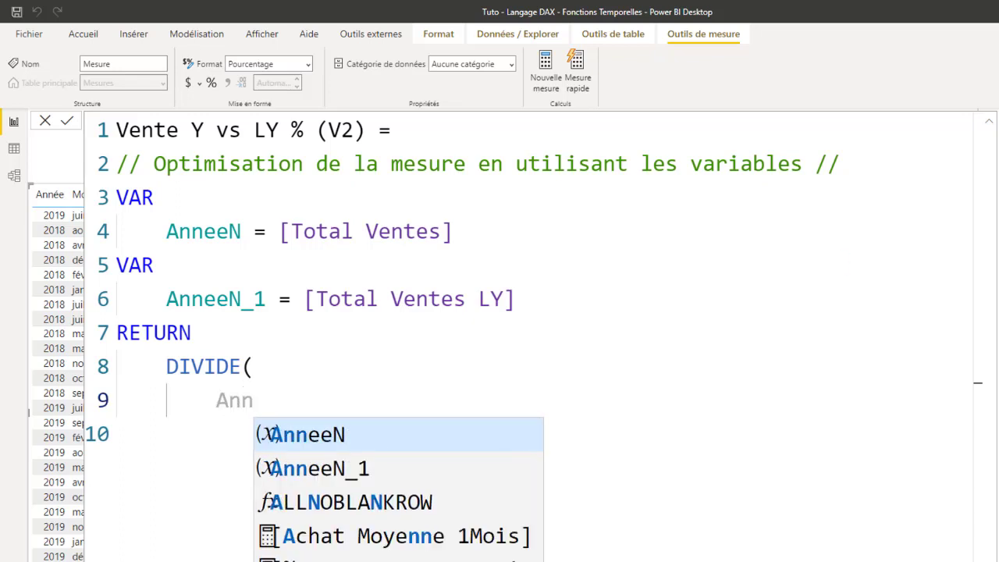
key(Escape)
text(e)
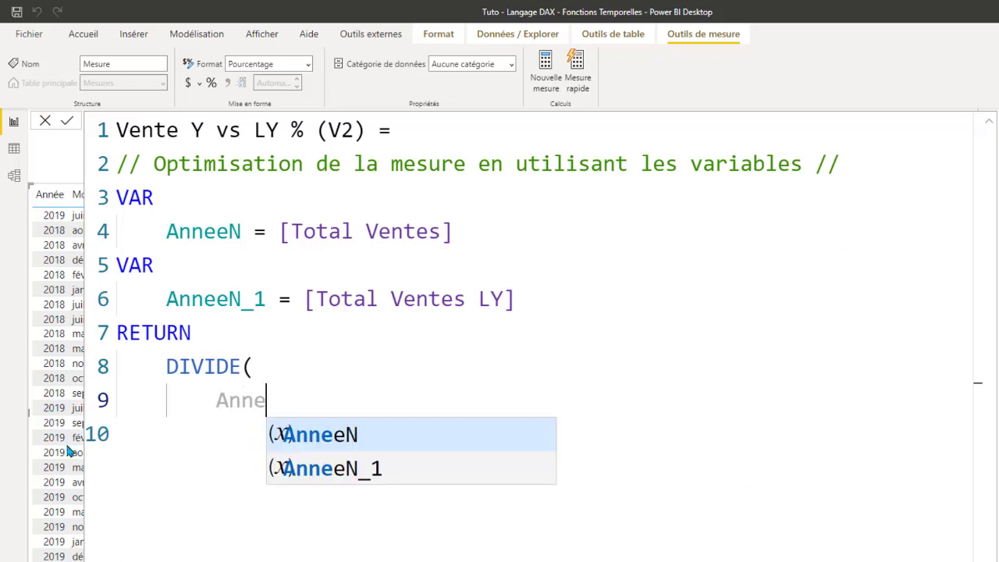
click(337, 445)
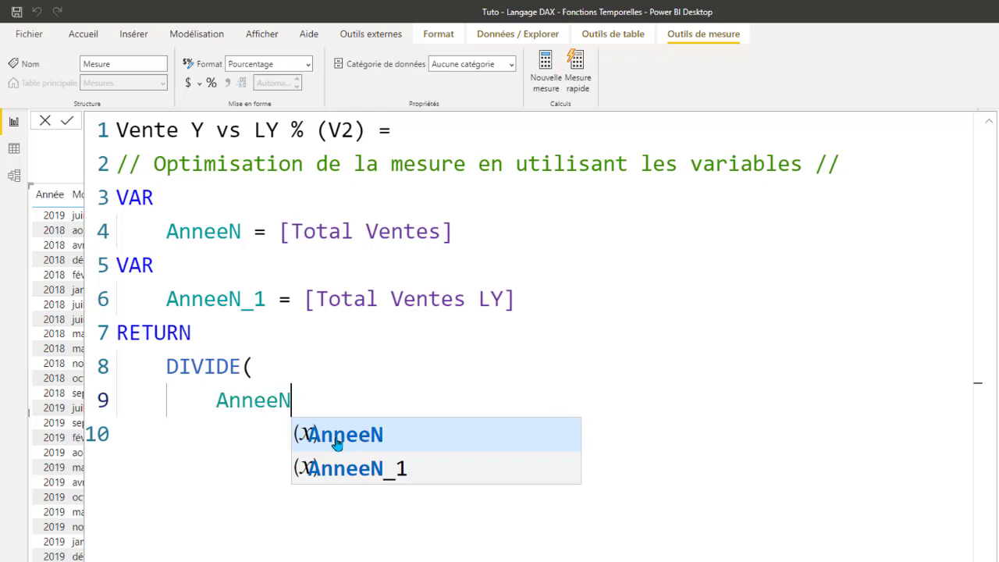
text( - ann)
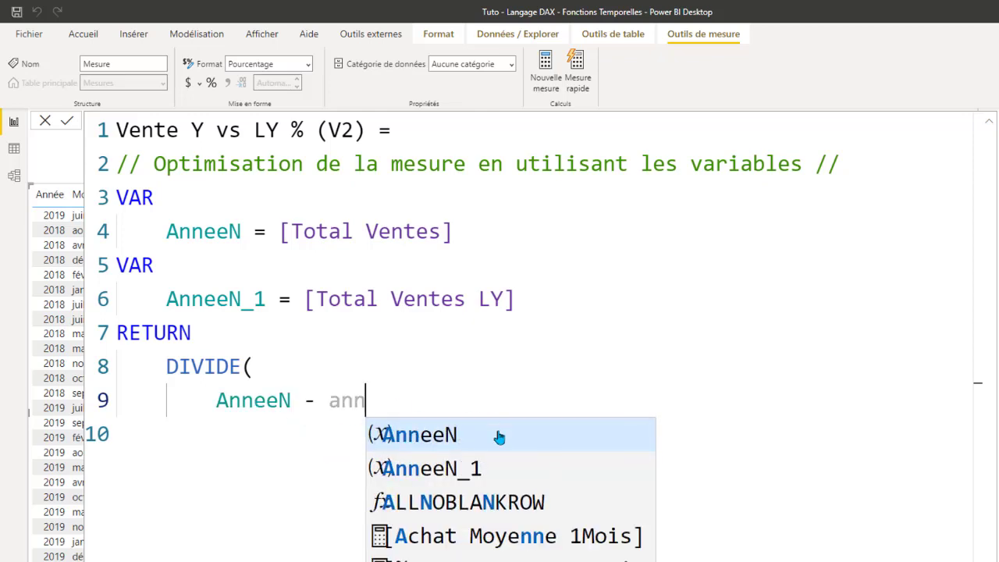
click(442, 469)
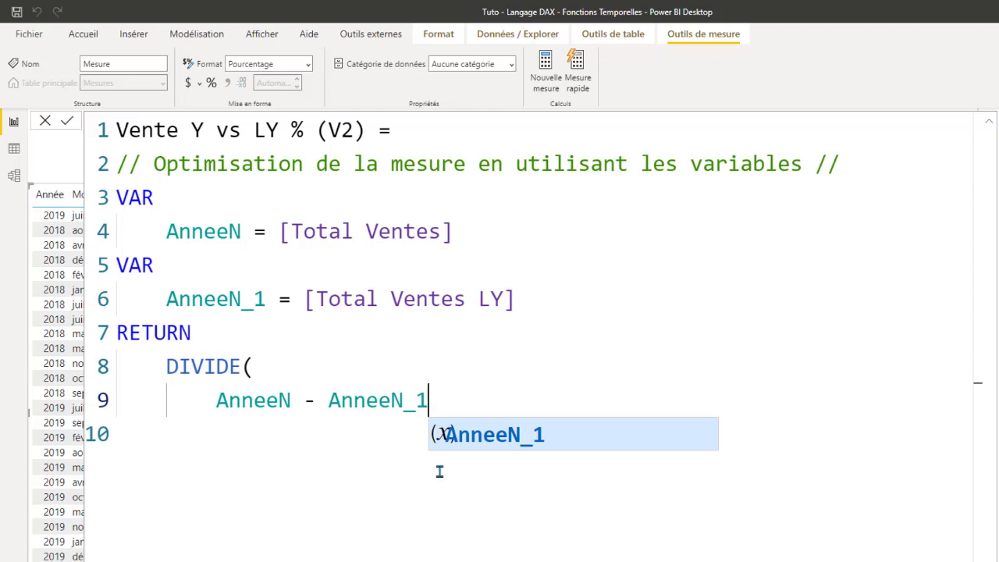
text(,)
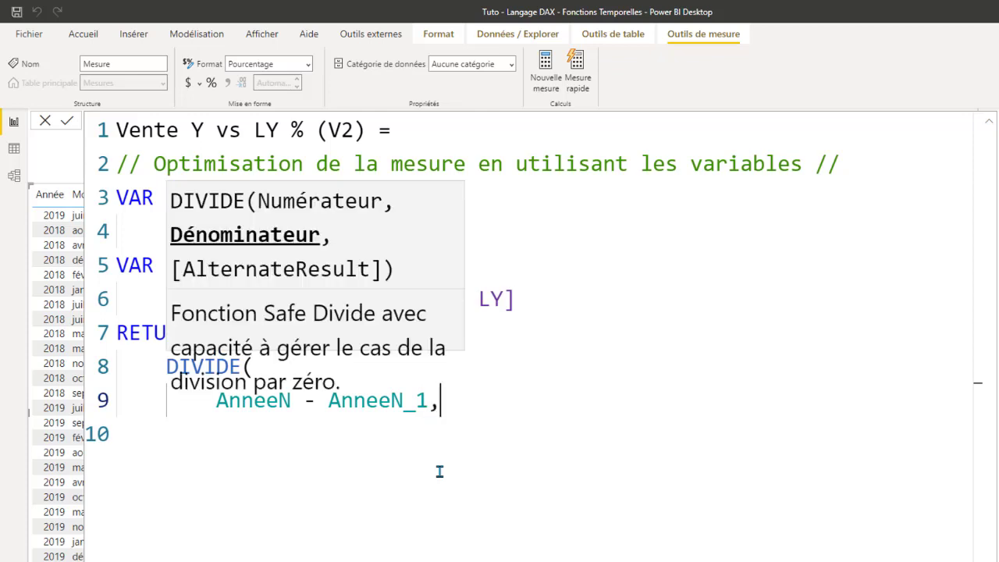
text(ann)
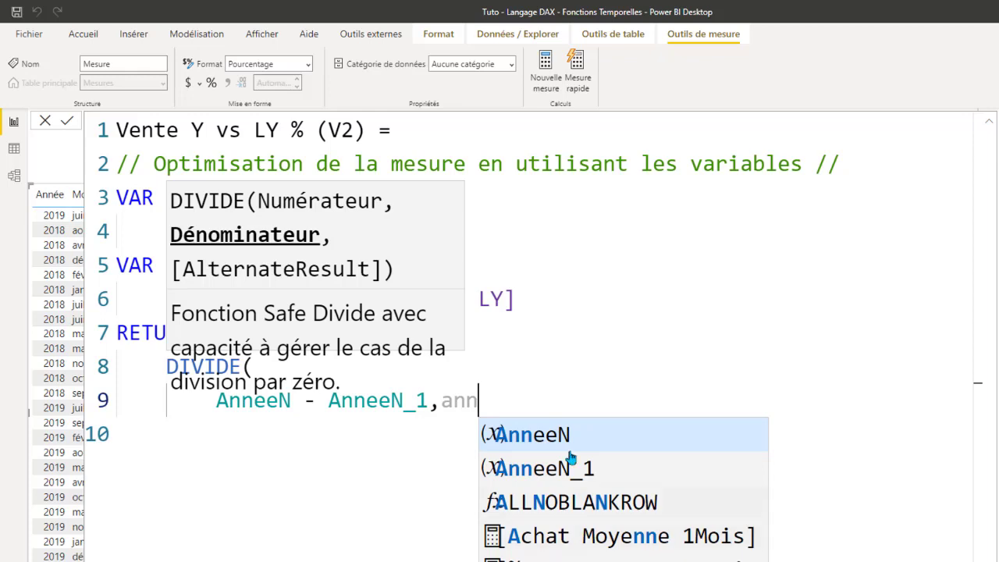
click(567, 472)
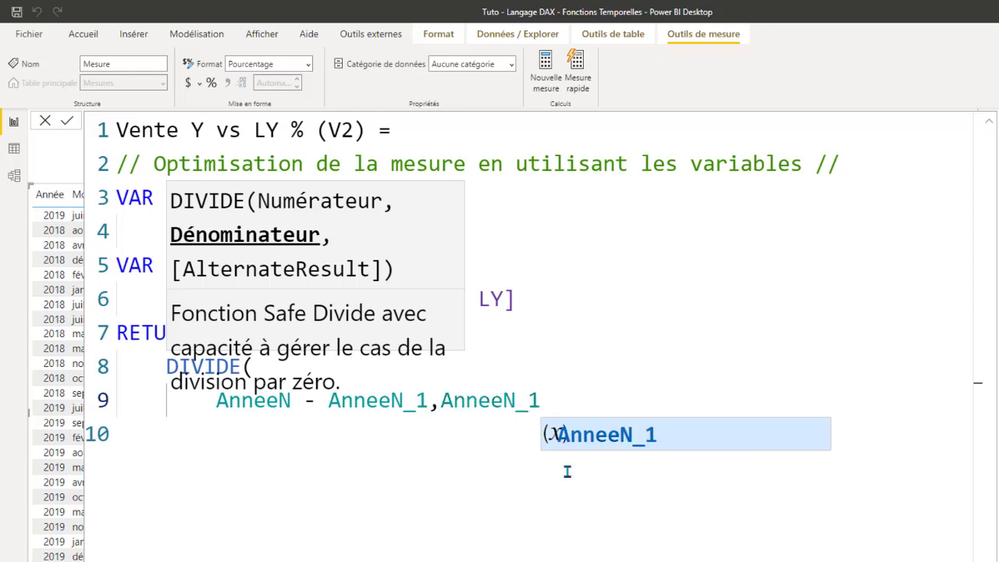
text(,)
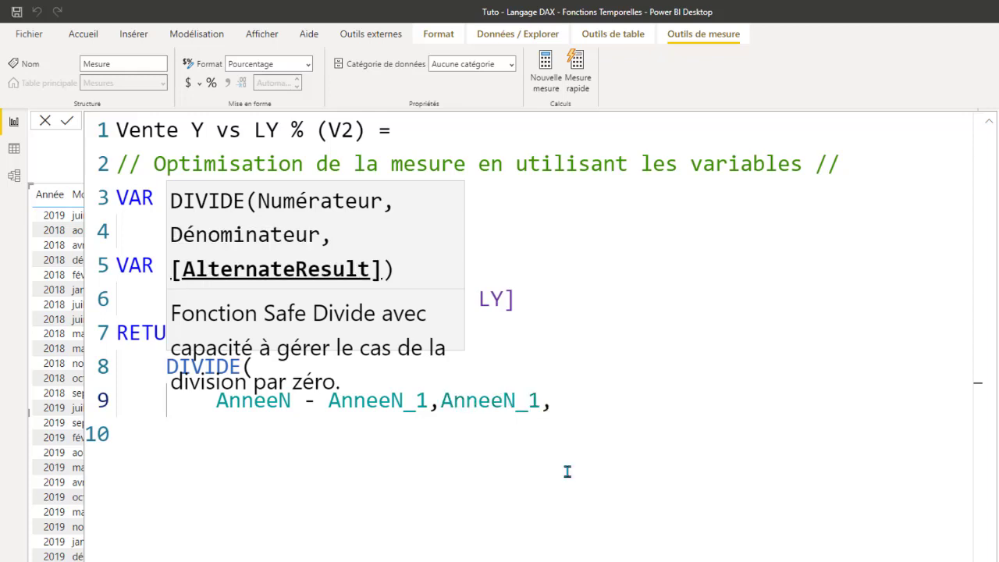
text(blan)
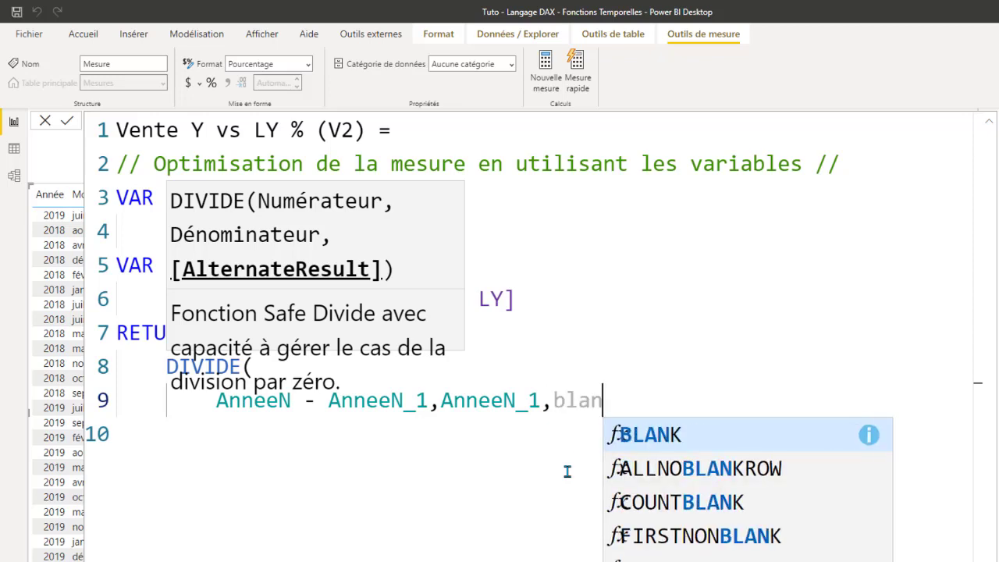
key(Tab)
text(())
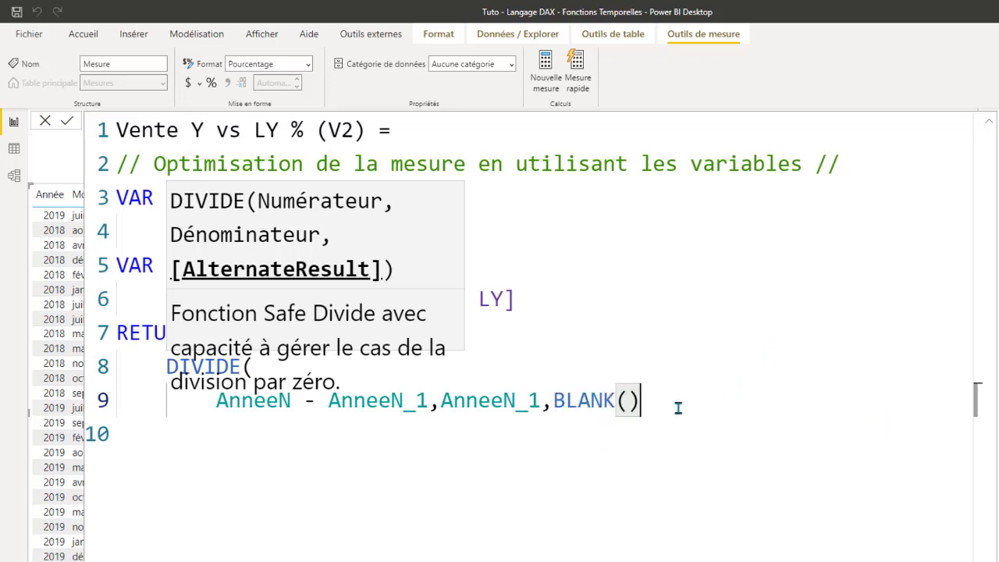
key(Return)
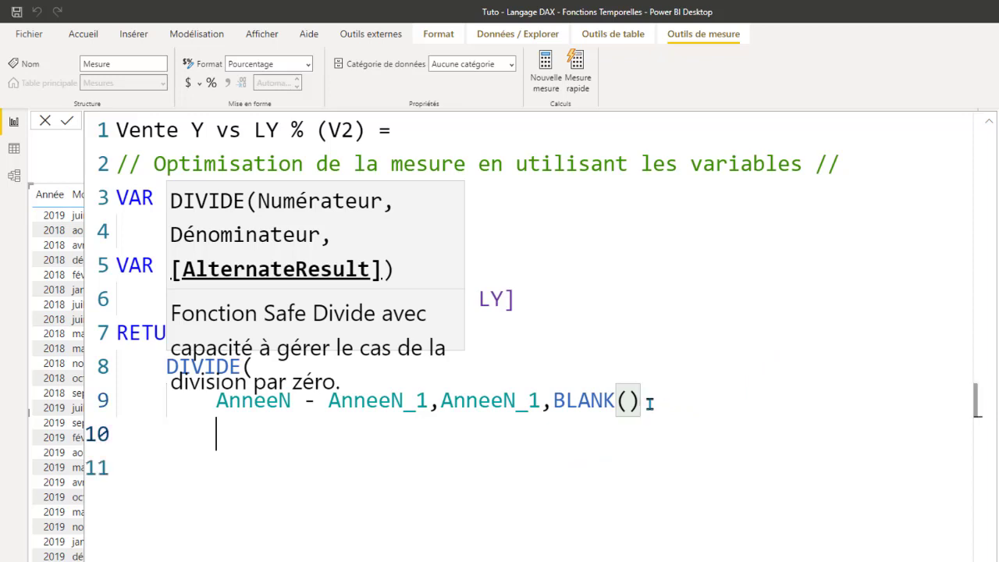
Close the DIVIDE parenthesis, check where AnneeN is used, and commit the V2 measure.
text())
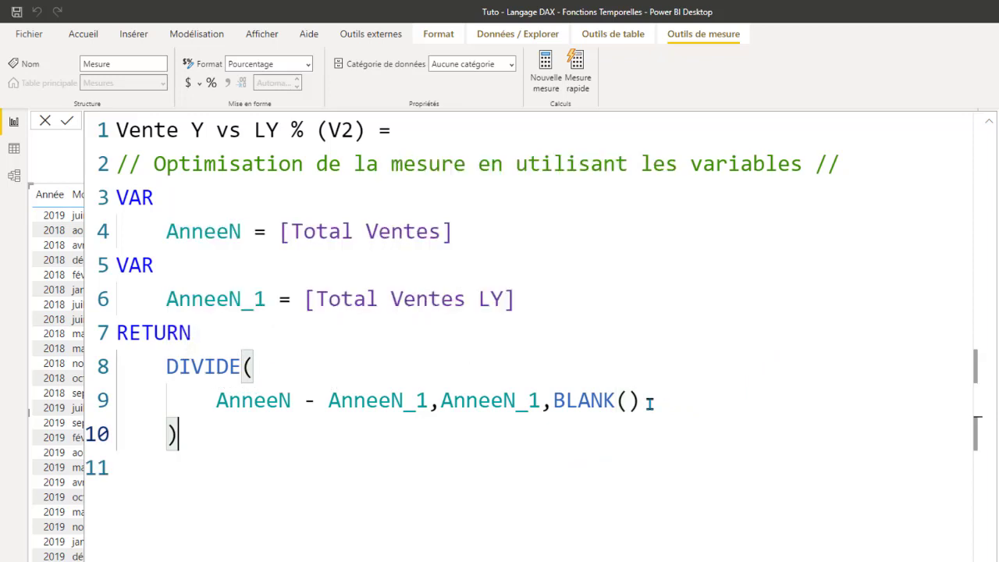
click(198, 537)
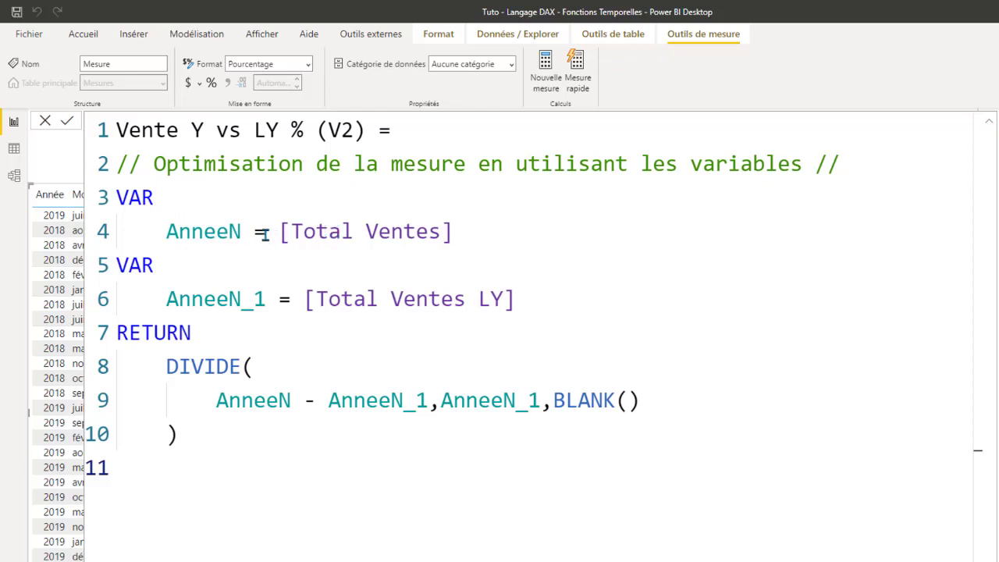
click(221, 232)
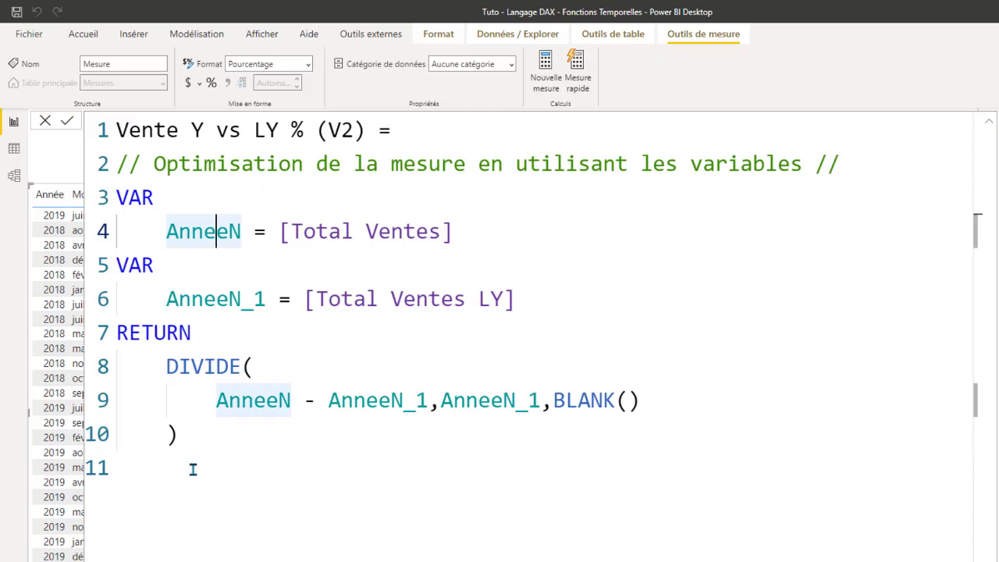
click(206, 446)
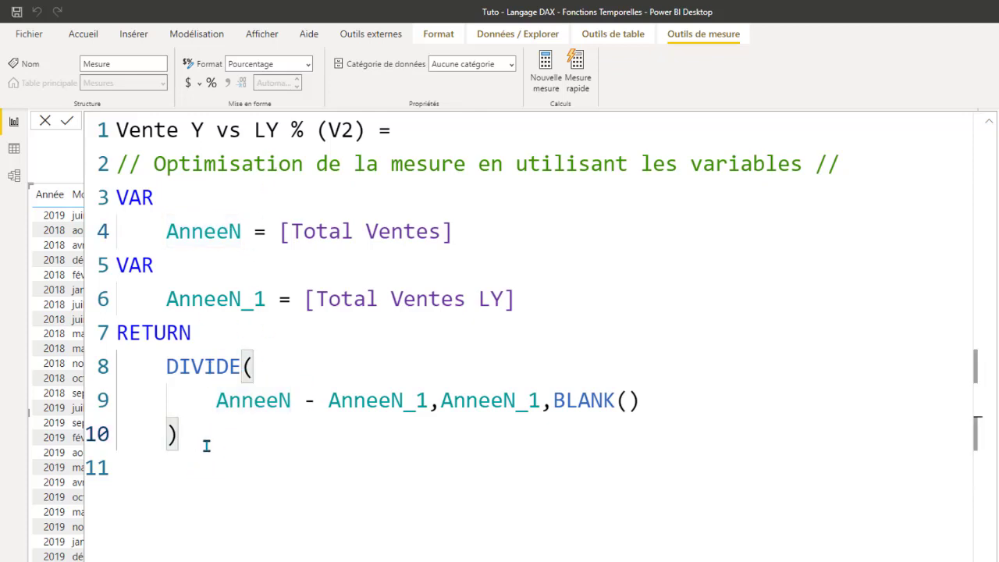
key(Return)
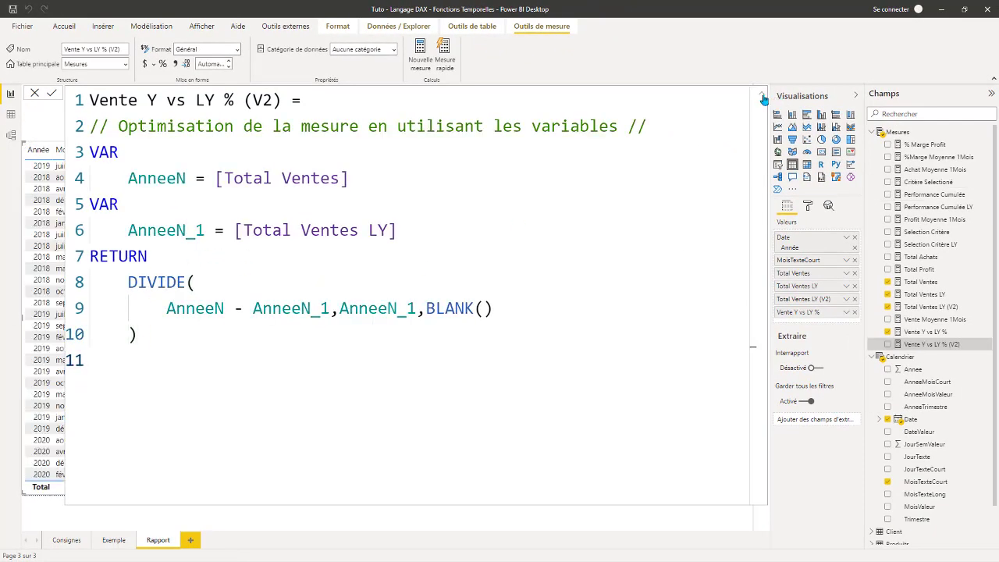
Widen the sales table and add the Vente Y vs LY % (V2) measure as a column.
click(402, 211)
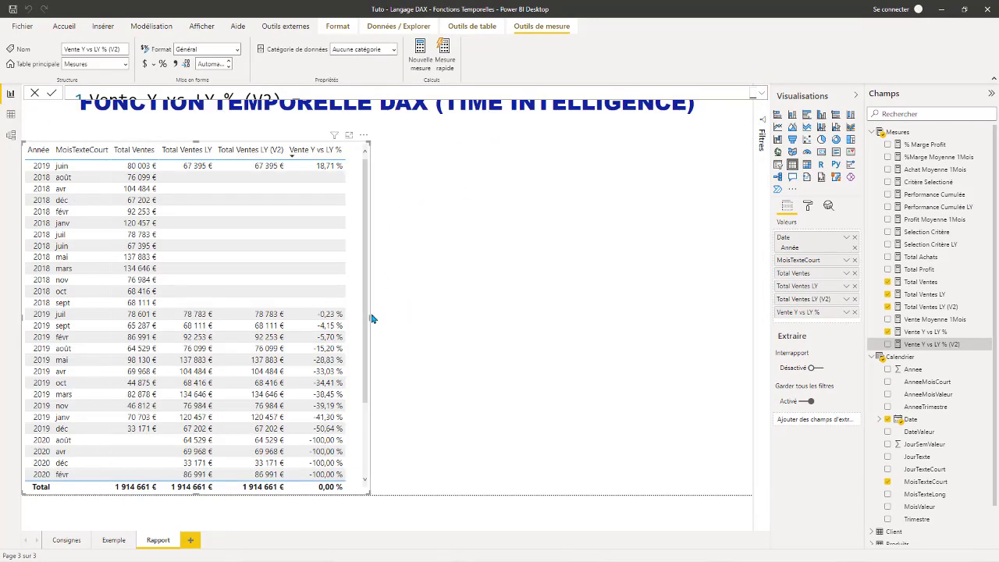
drag(370, 322, 465, 323)
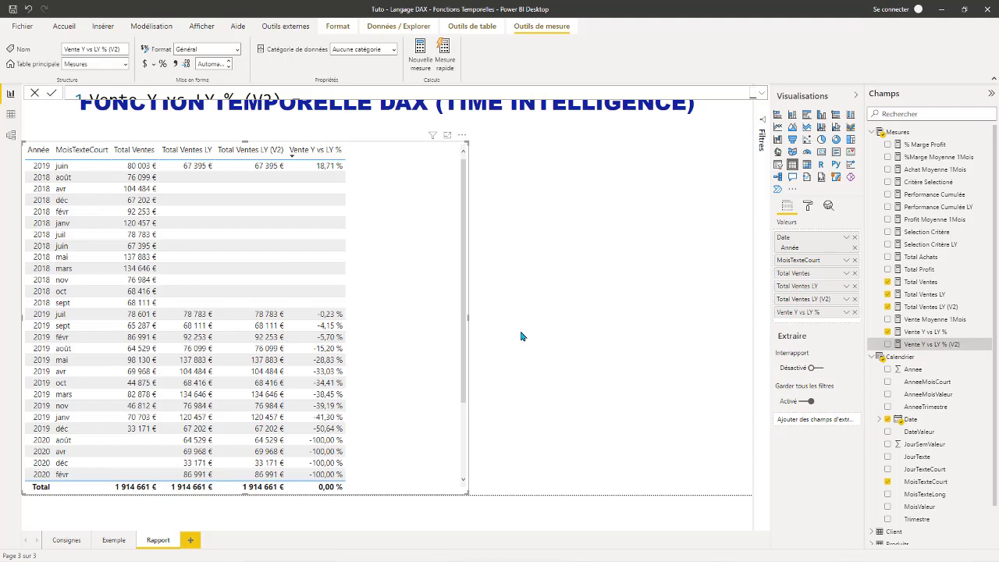
drag(931, 344, 401, 346)
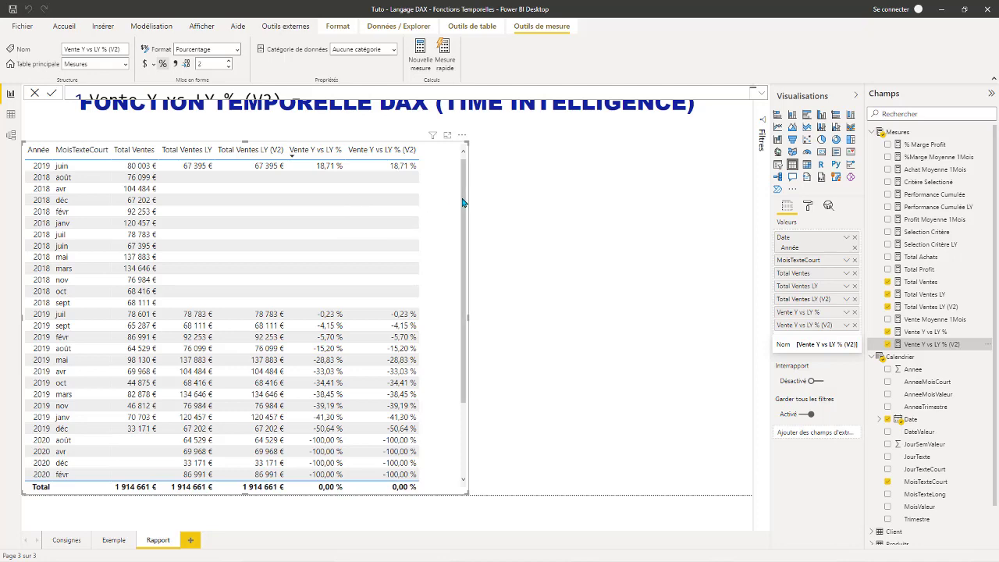
mouse_move(464, 201)
mouse_down()
mouse_move(470, 226)
mouse_move(467, 177)
mouse_up()
drag(462, 164, 460, 137)
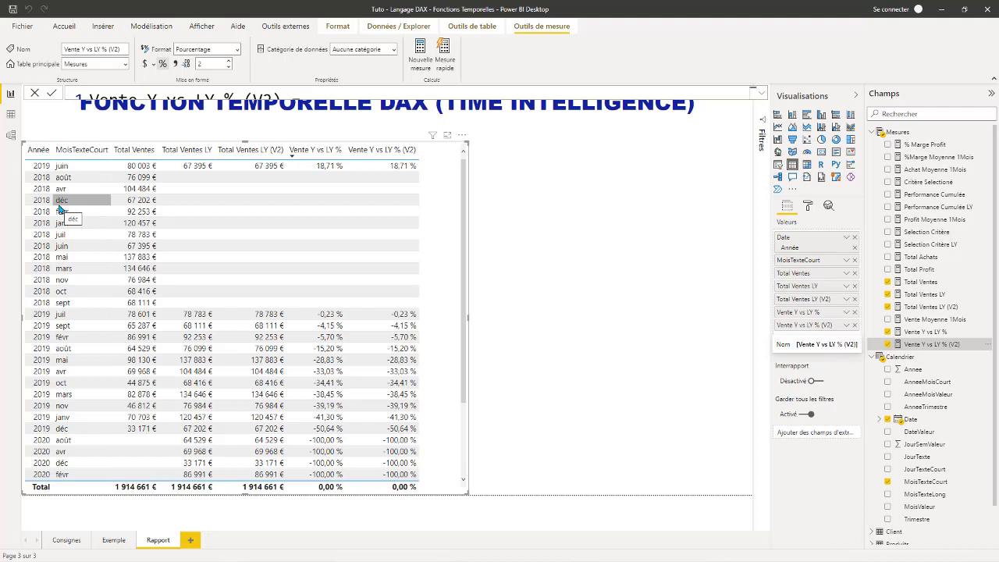
Widen the sales table visual further to the right.
click(755, 110)
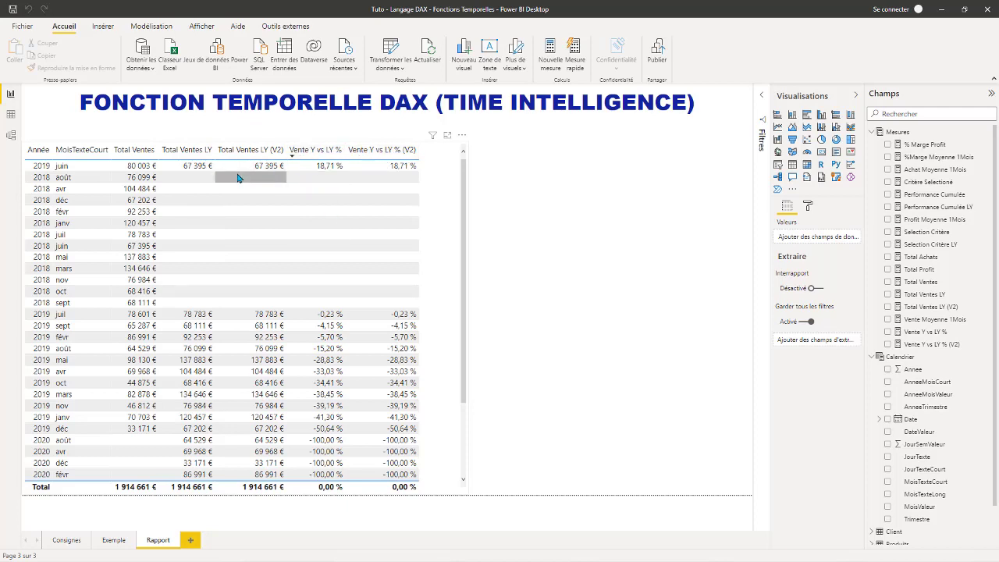
click(469, 320)
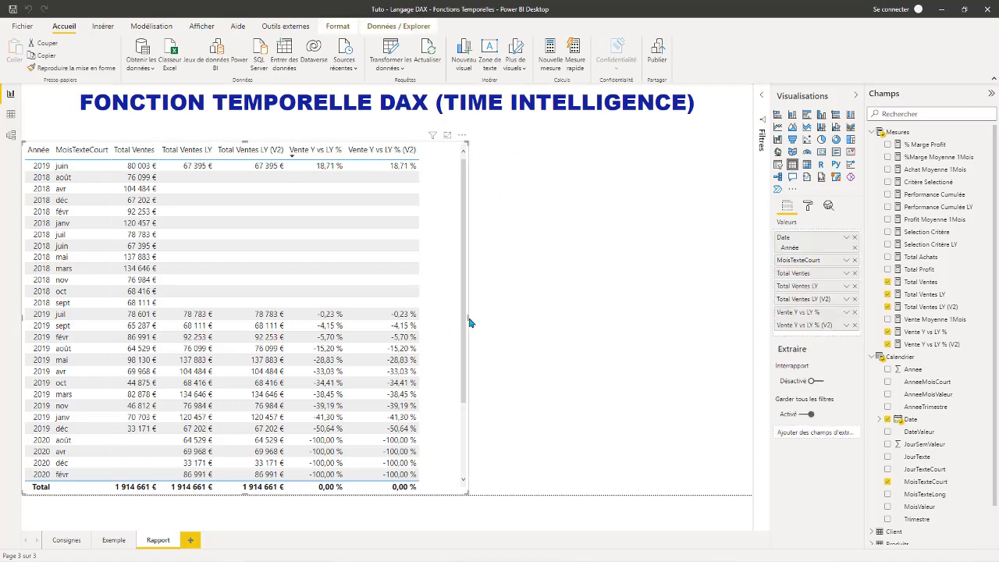
drag(471, 318, 535, 320)
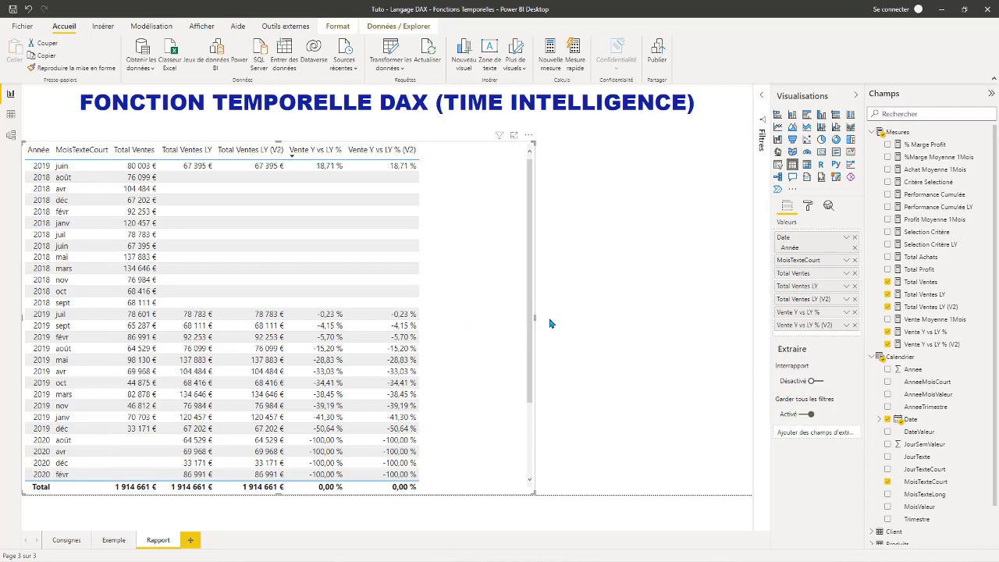
drag(550, 323, 565, 324)
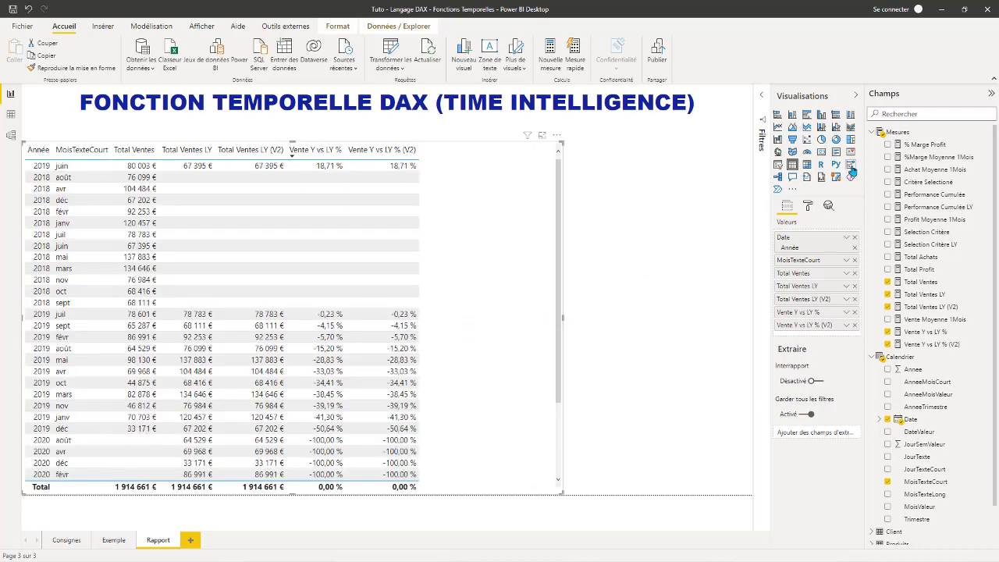
Add a new measure to Mesures, rename it 'Total Ventes YTD', and start a second formula line.
right_click(907, 135)
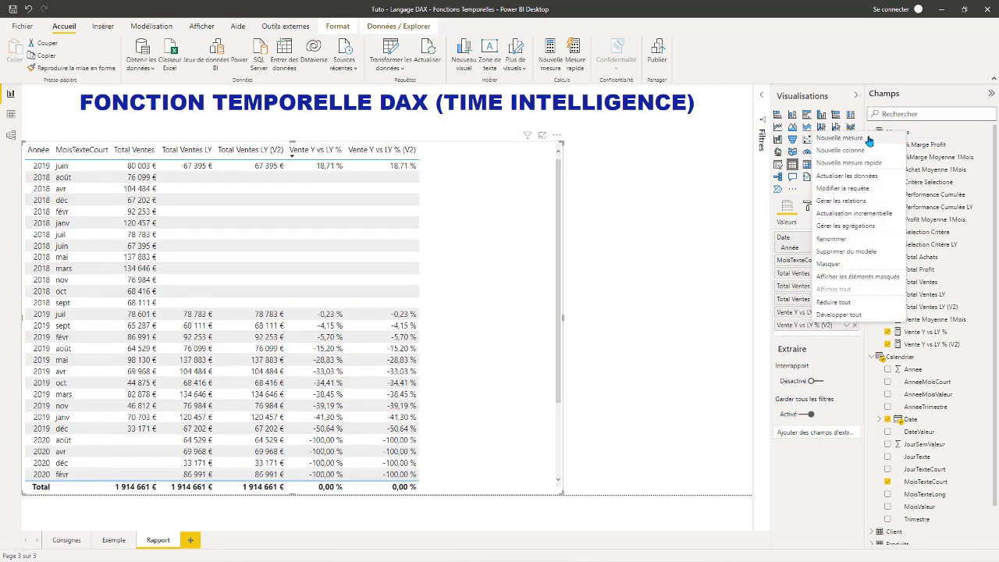
click(346, 173)
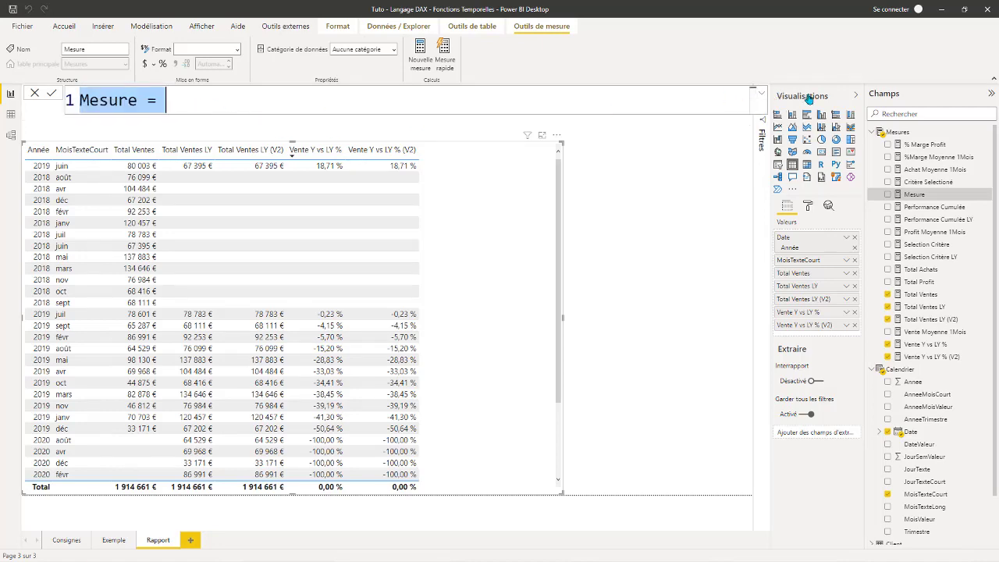
click(139, 100)
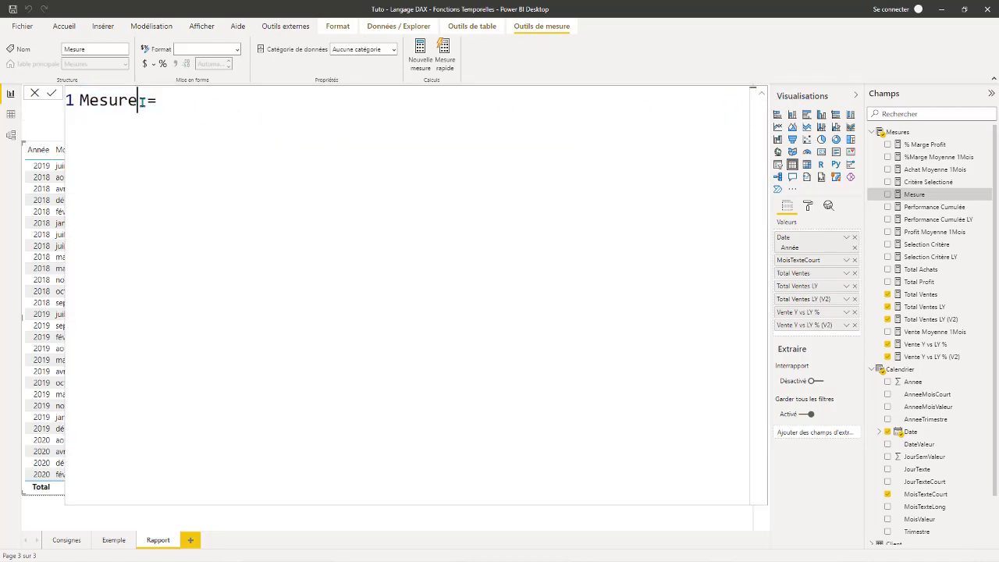
mouse_move(138, 100)
mouse_down()
mouse_move(89, 100)
mouse_move(92, 114)
mouse_up()
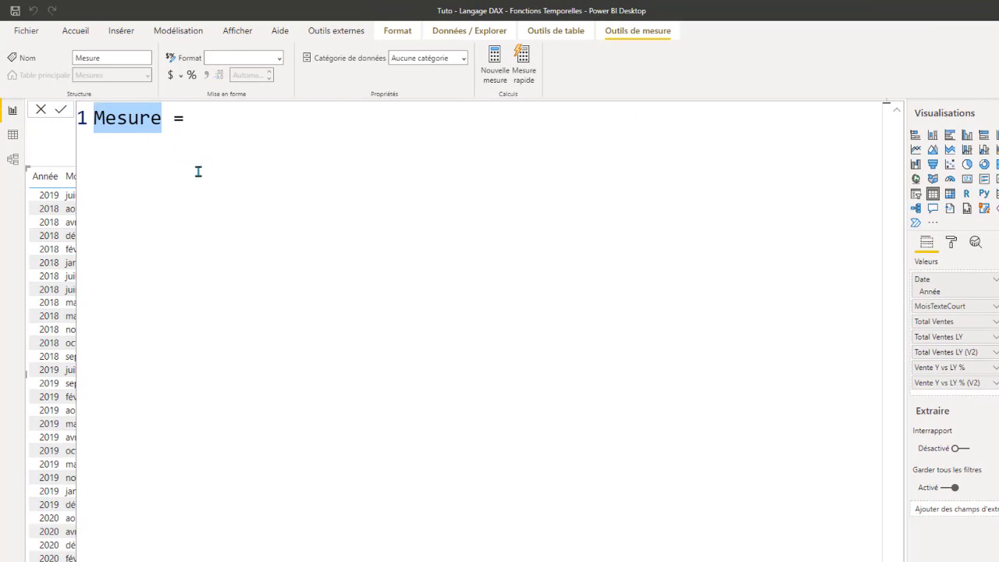
text(Total V)
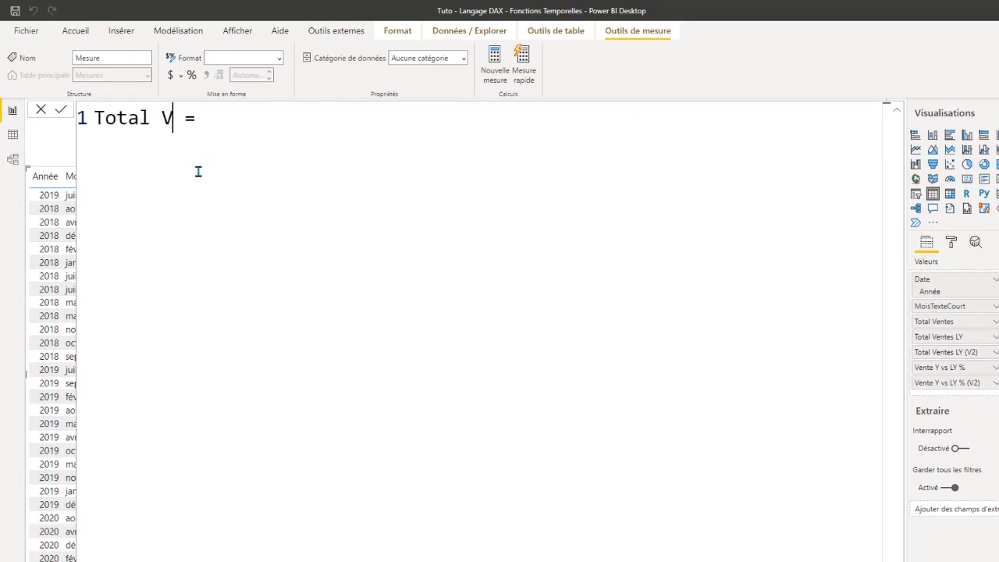
text(entes YT)
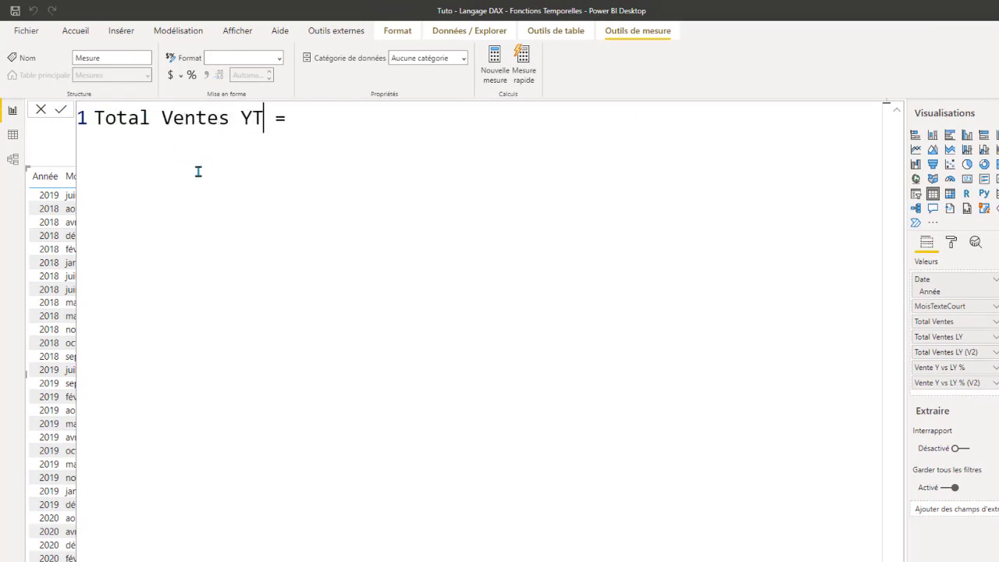
text(D)
click(337, 112)
key(shift+Return)
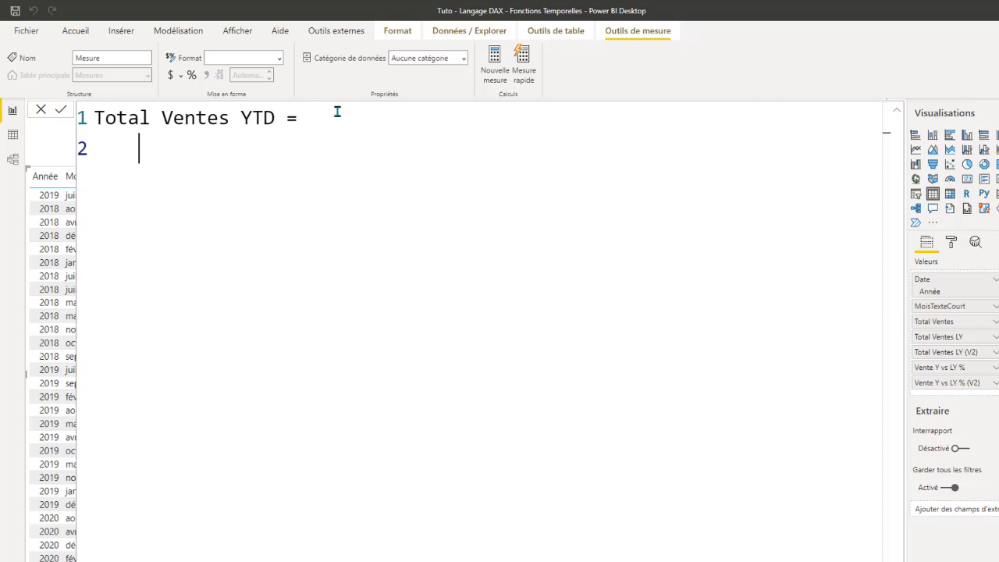
Begin the formula with TOTALYTD( on an indented line.
key(Tab)
text(TOT)
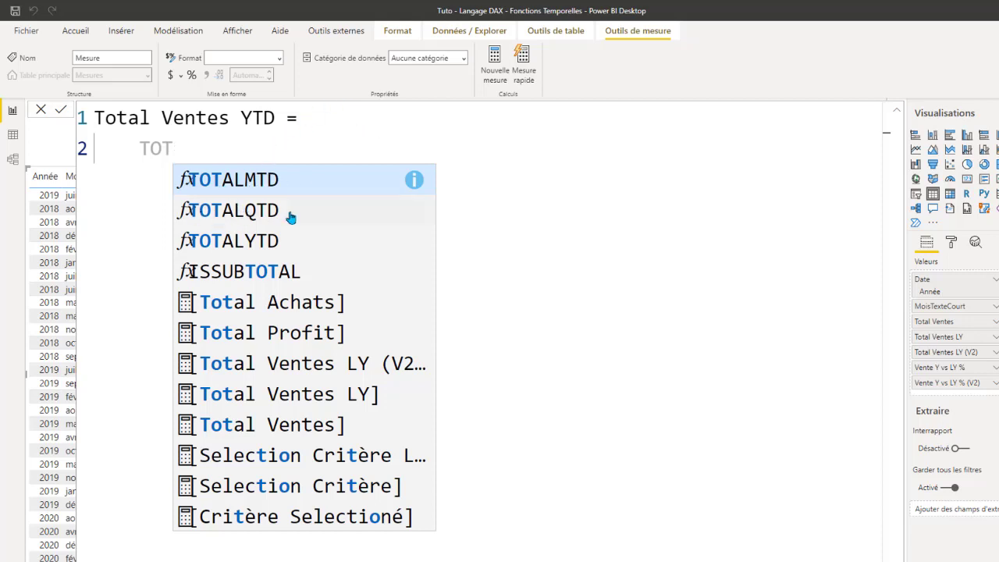
click(231, 242)
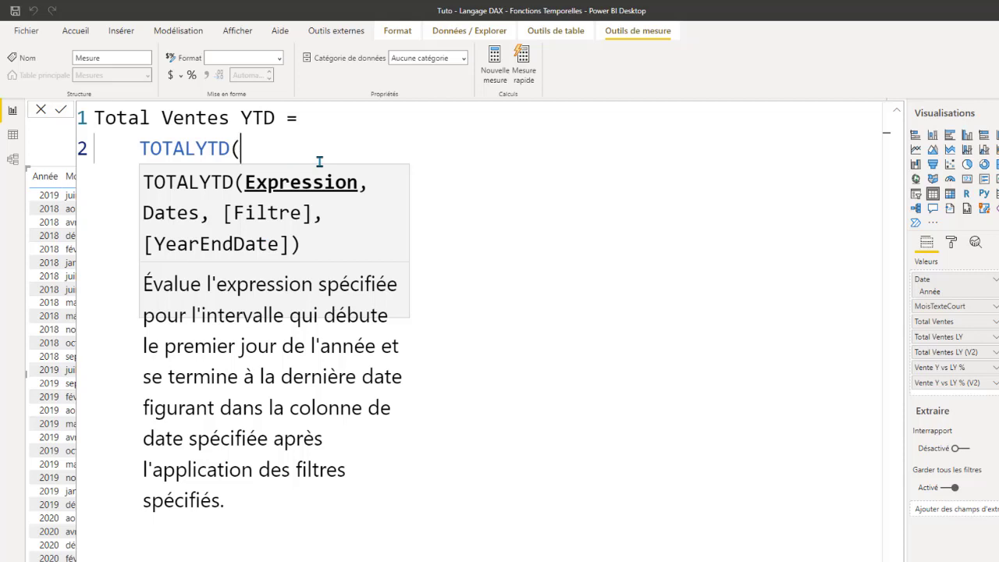
key(shift+Return)
click(279, 147)
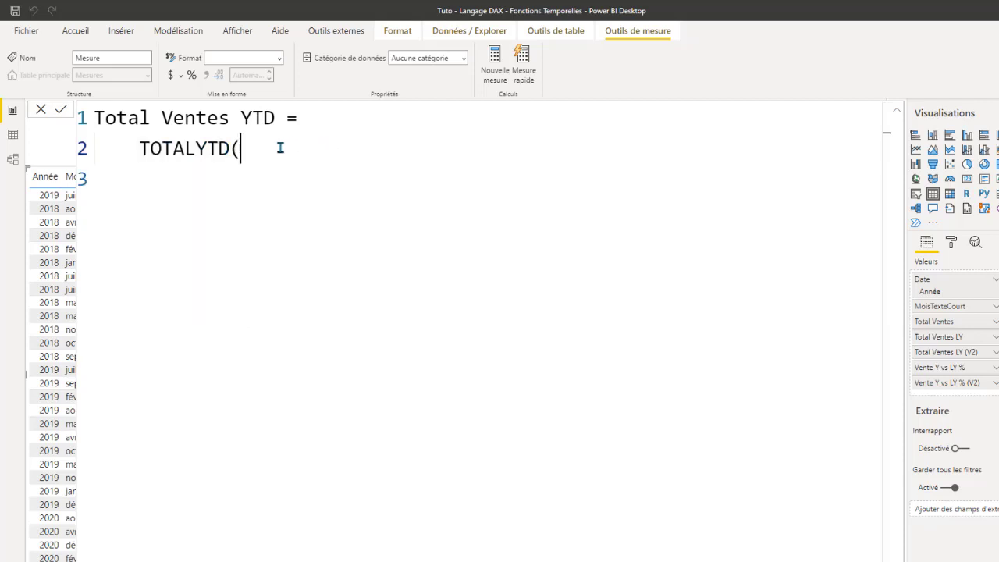
key(shift+Return)
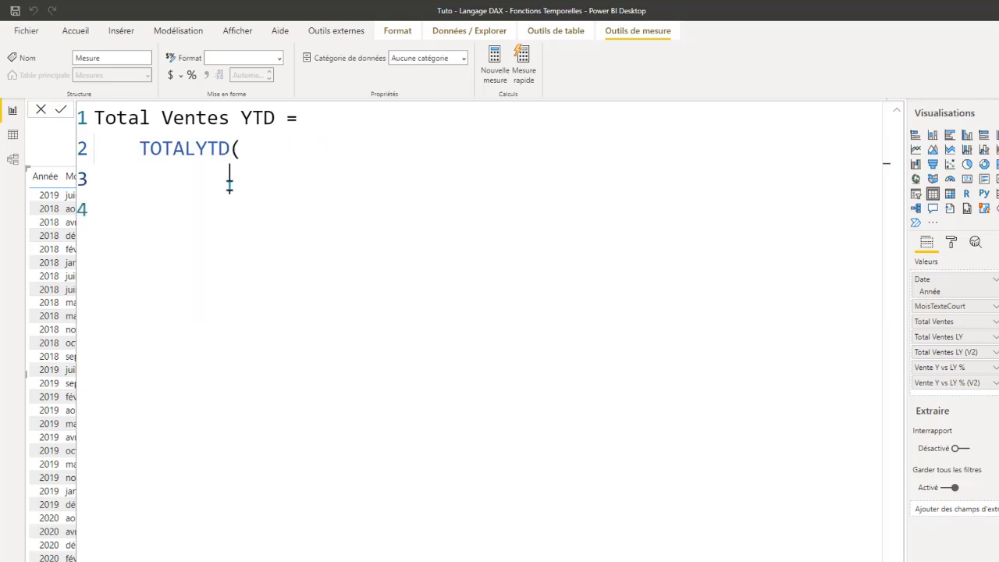
Pass [Total Ventes] and Calendrier[Date] as arguments, close the parenthesis, and commit the measure.
text(Tot)
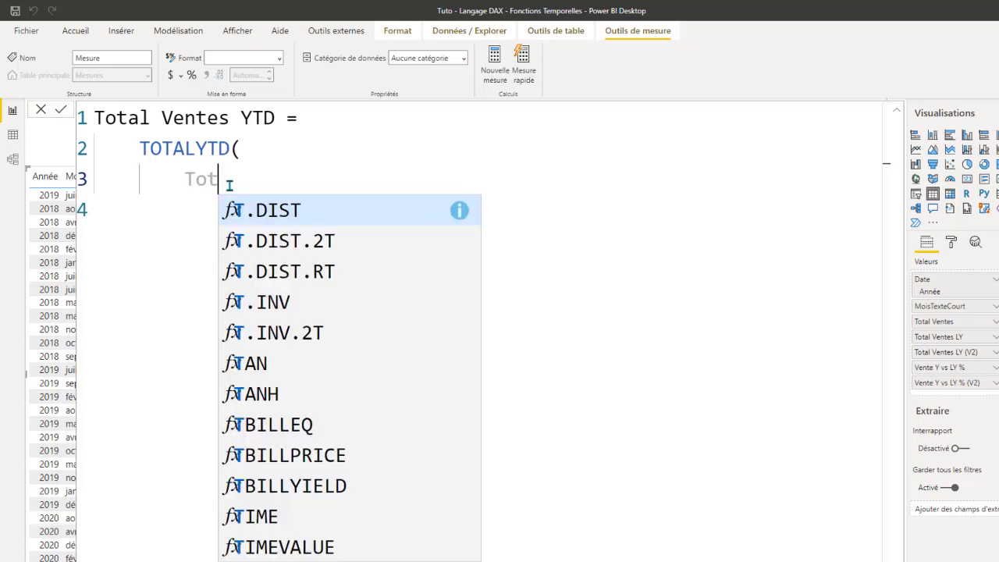
click(365, 455)
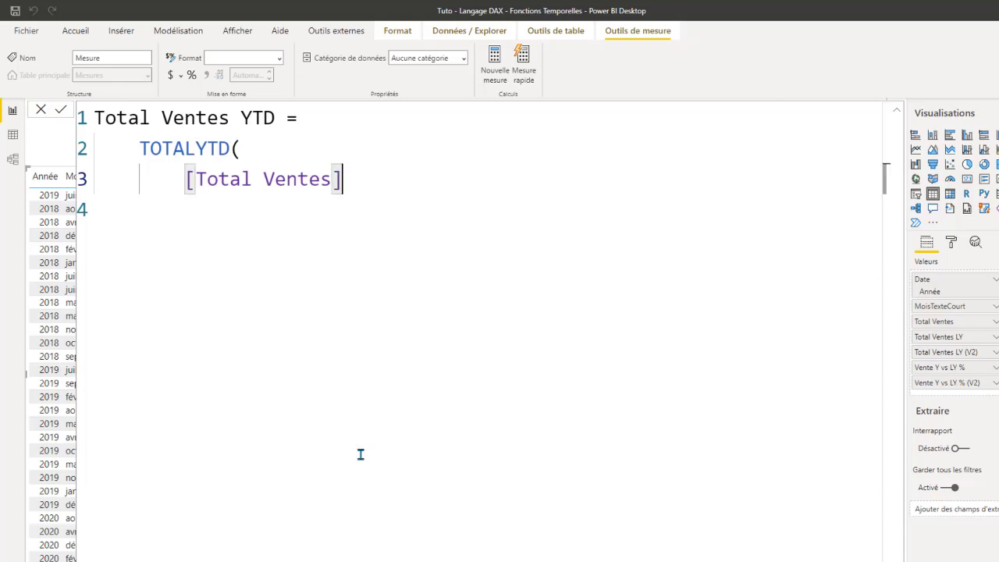
text(,)
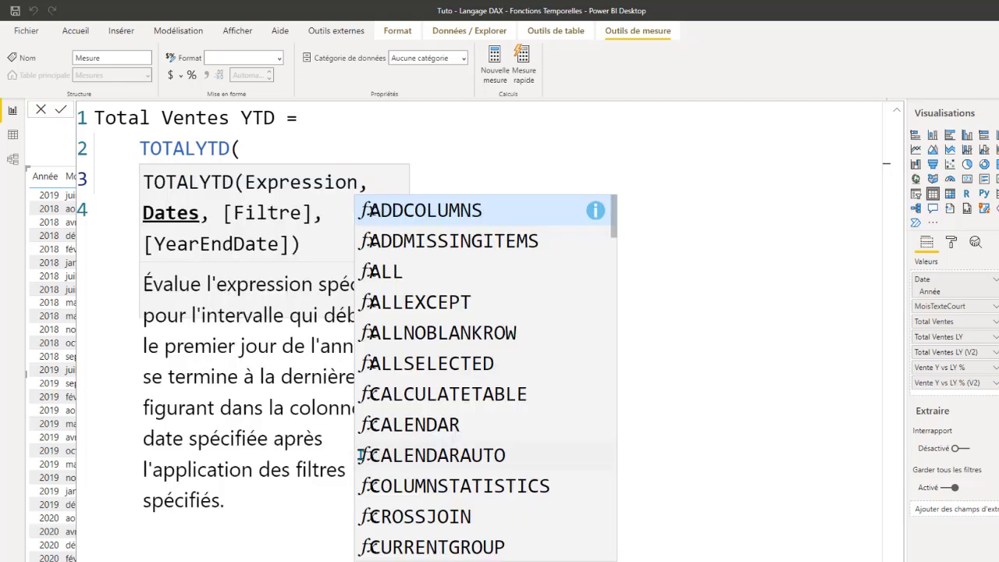
key(shift+Return)
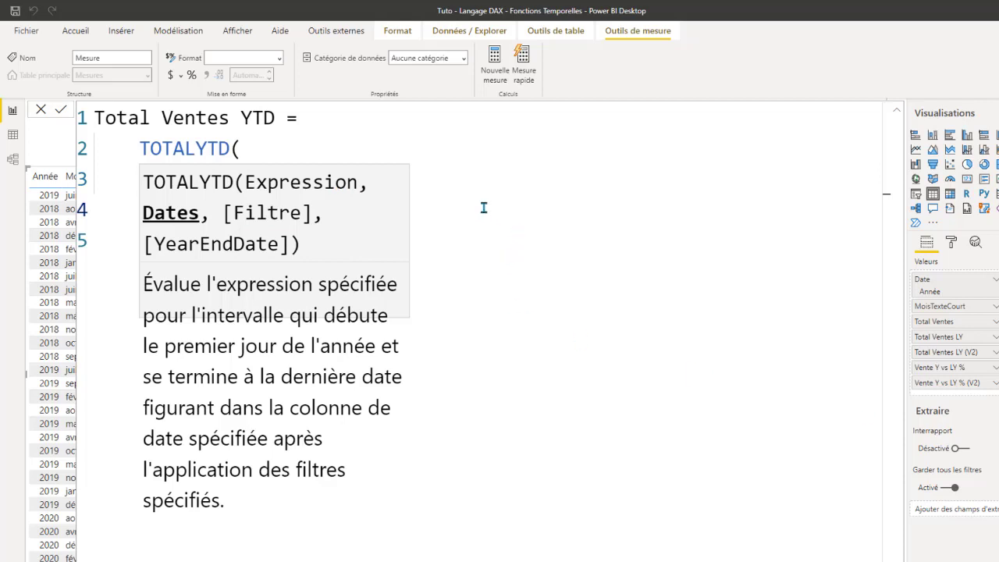
key(Escape)
key(shift+Return)
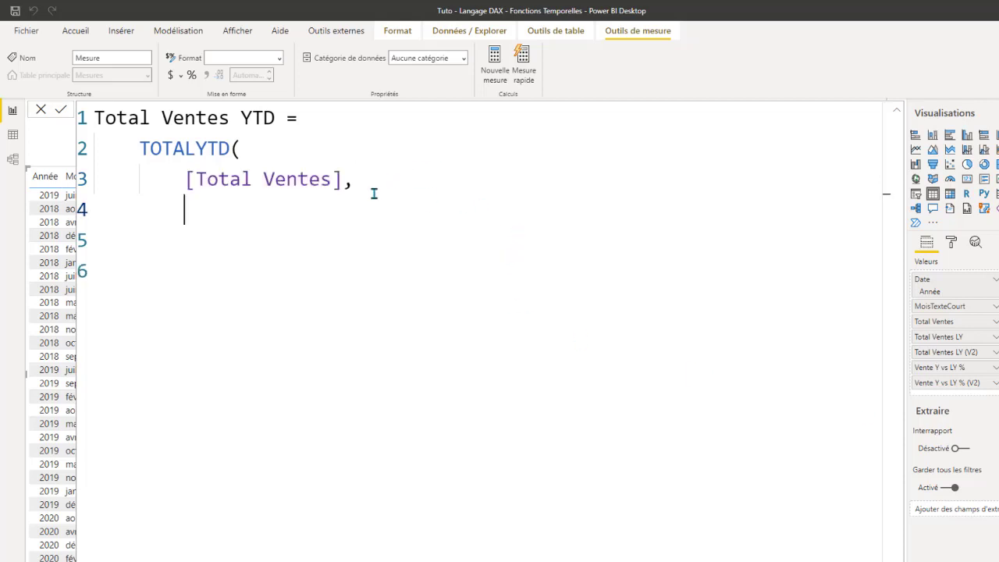
text(Cal)
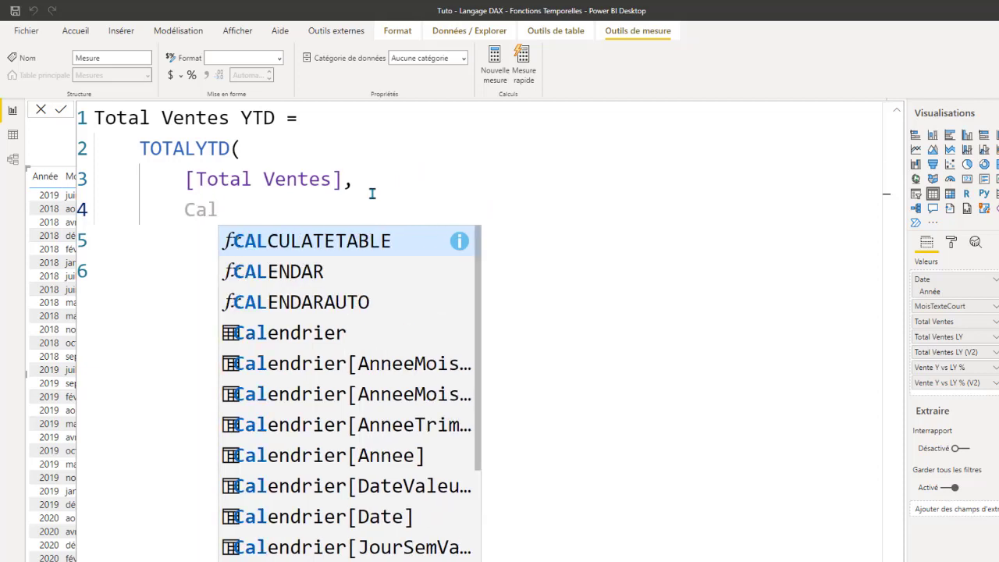
click(359, 515)
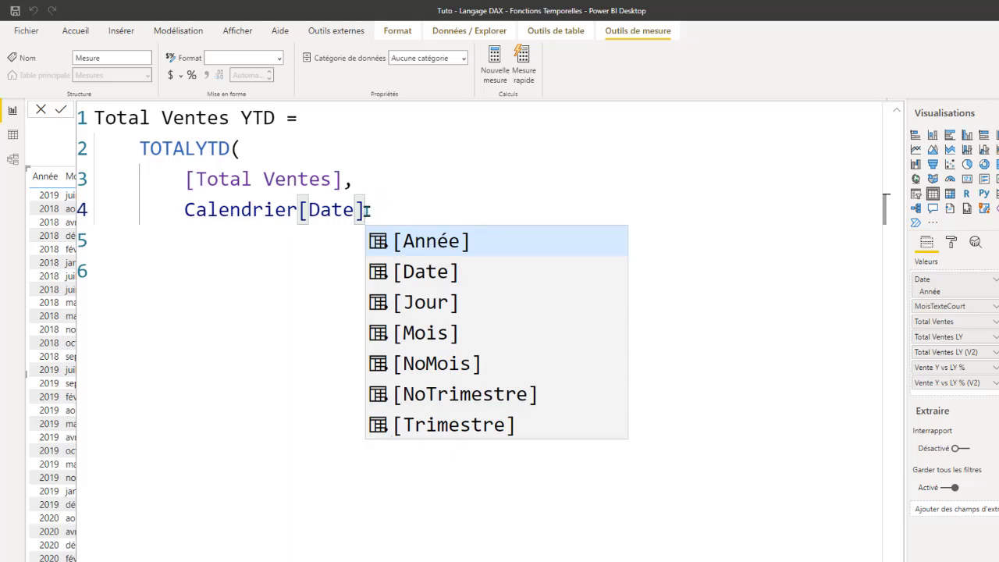
key(shift+Return)
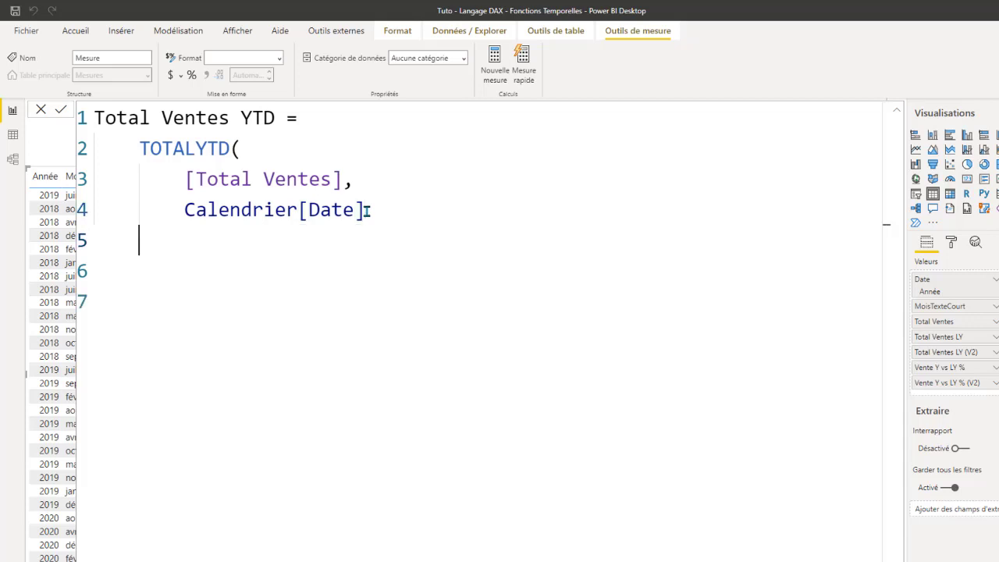
text())
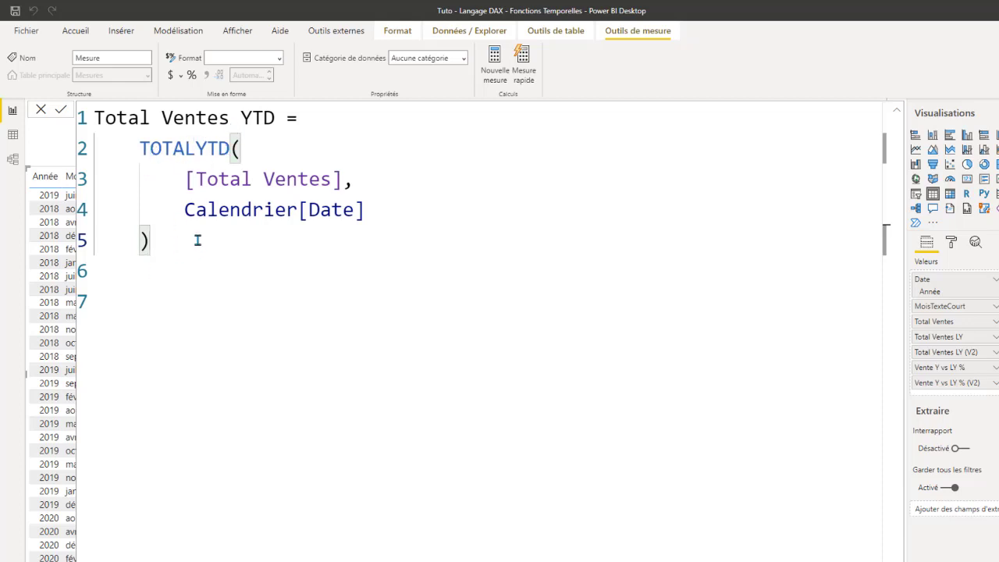
key(Return)
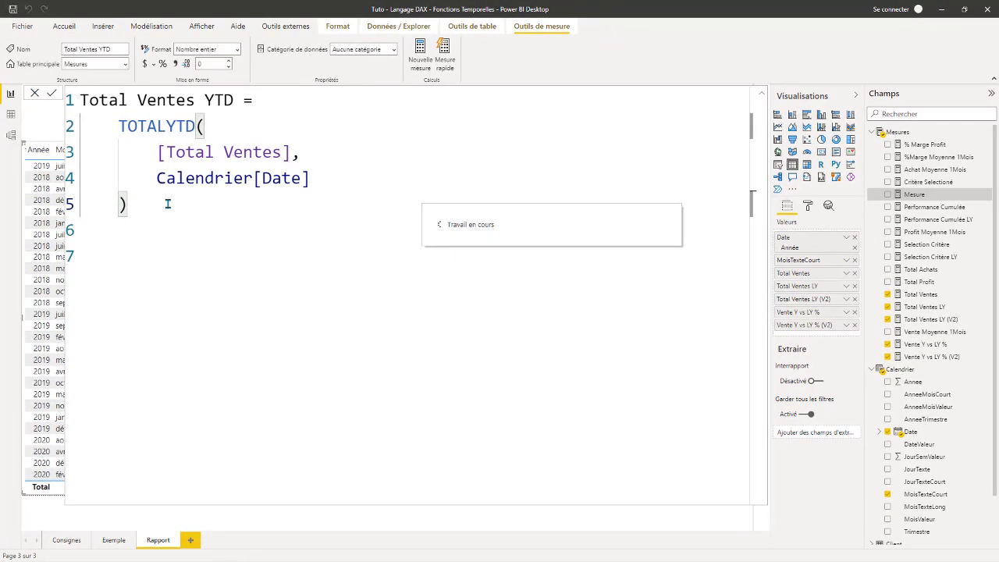
Format Total Ventes YTD as Euro (123 €) currency.
click(762, 96)
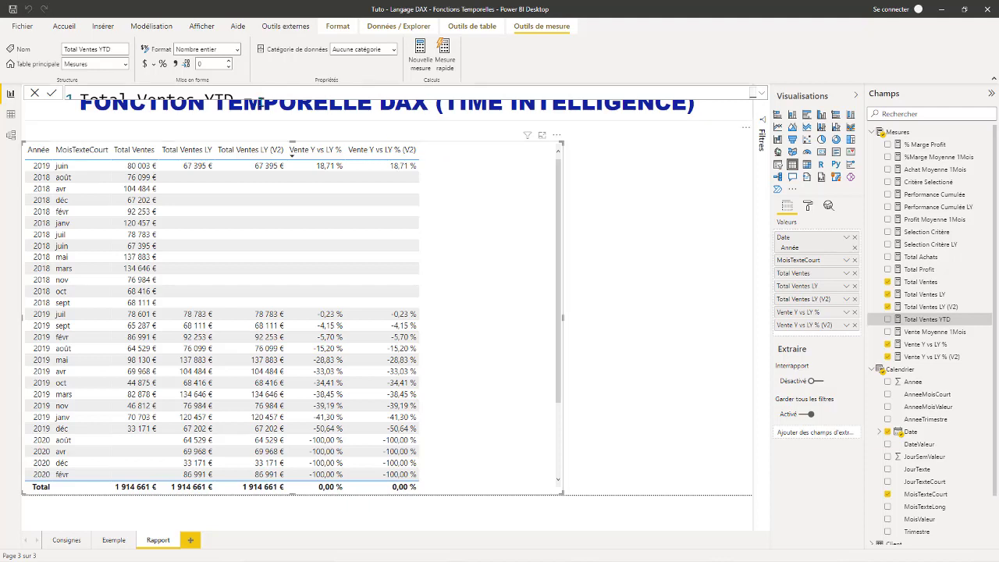
click(157, 65)
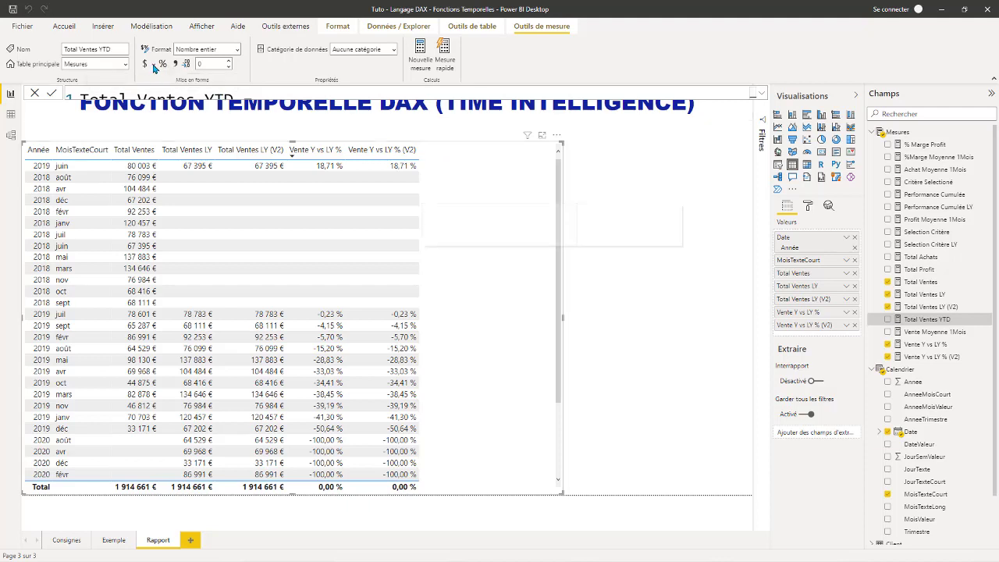
click(152, 65)
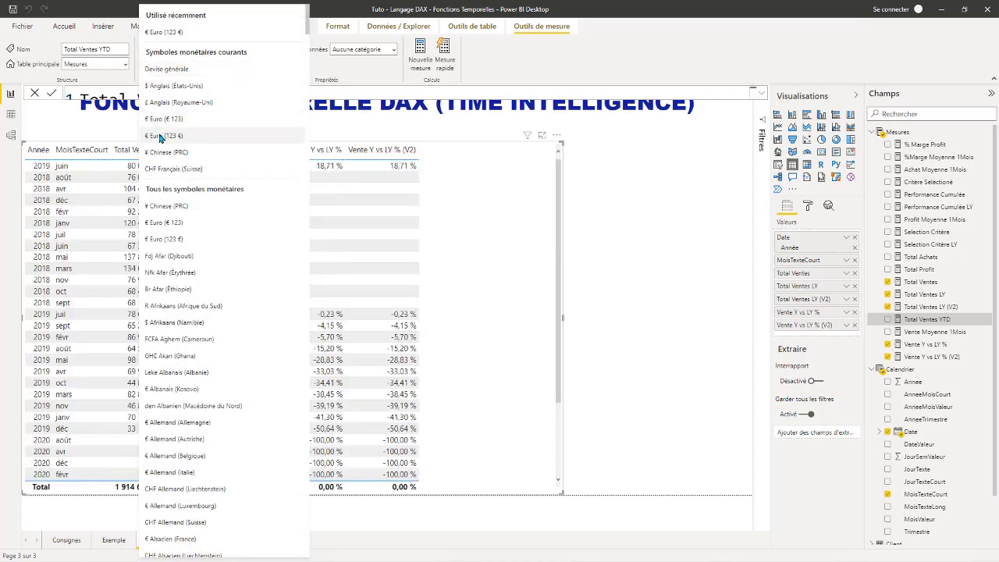
click(406, 166)
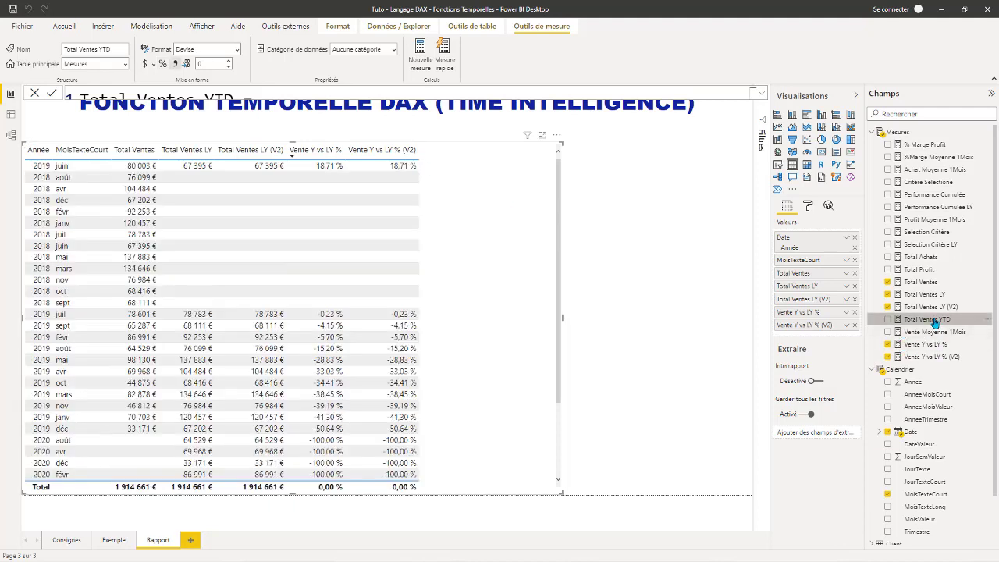
Add Total Ventes YTD to the table and switch the Date field from Hiérarchie de dates to Date.
drag(934, 323, 492, 280)
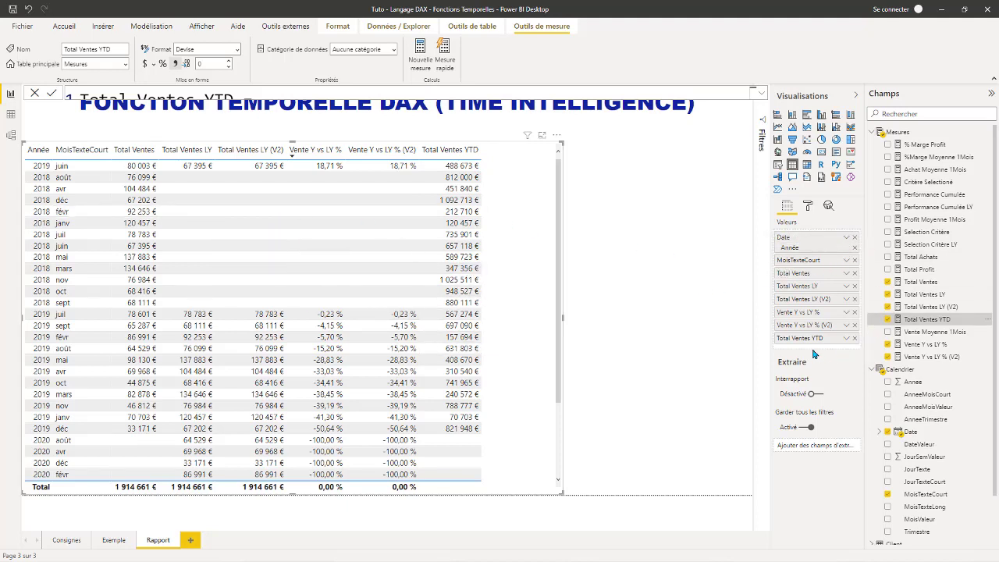
click(847, 240)
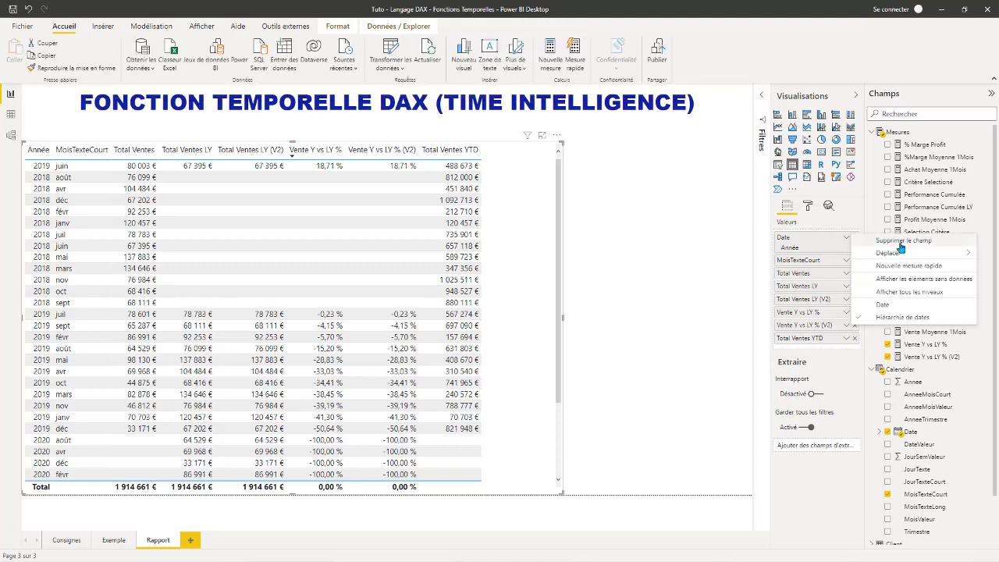
key(Return)
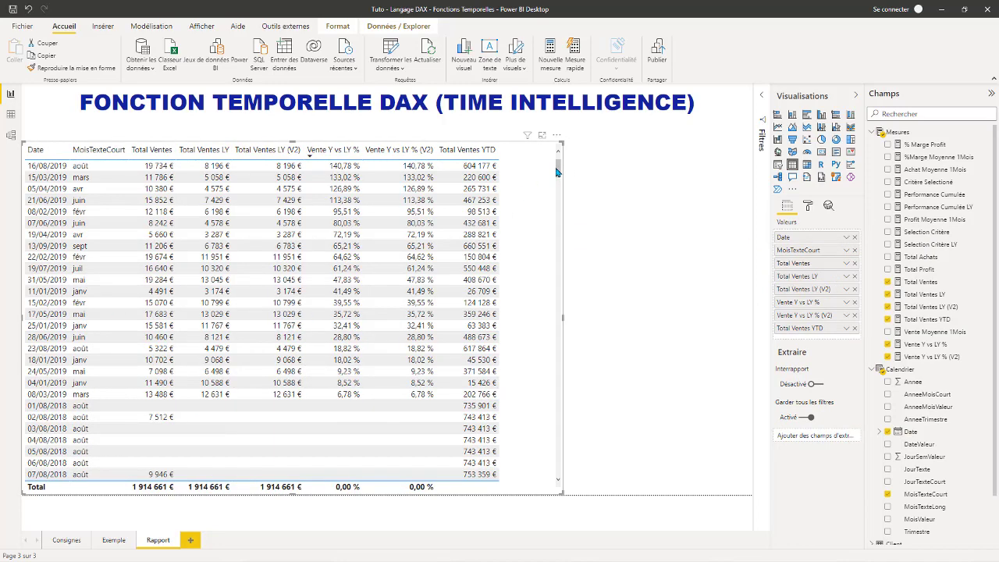
Sort the table by date ascending, check Total Ventes YTD reaches 103 279 € by 29/01/2018, and narrow it slightly.
click(30, 155)
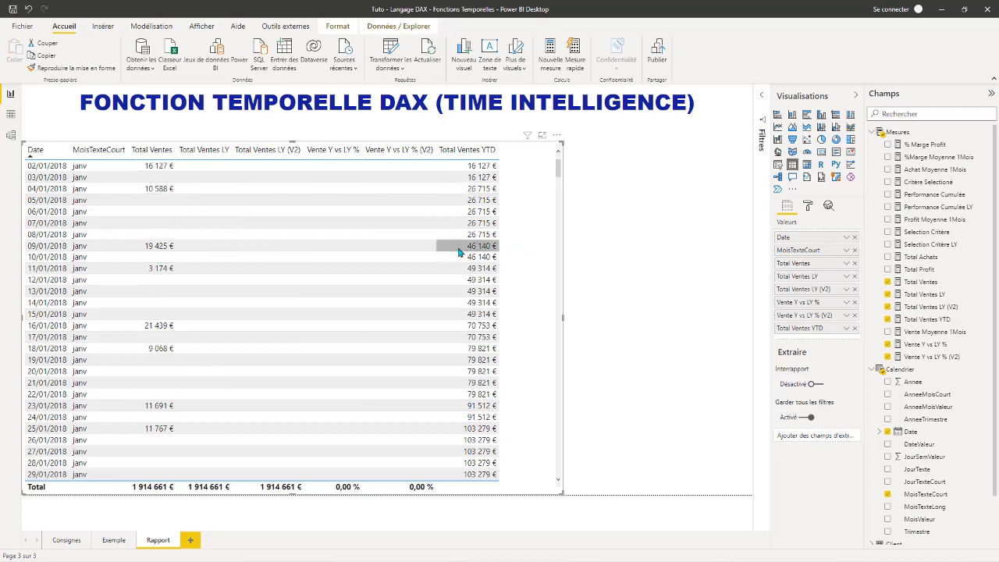
scroll(491, 212, down, 8)
scroll(490, 215, down, 8)
scroll(488, 220, down, 8)
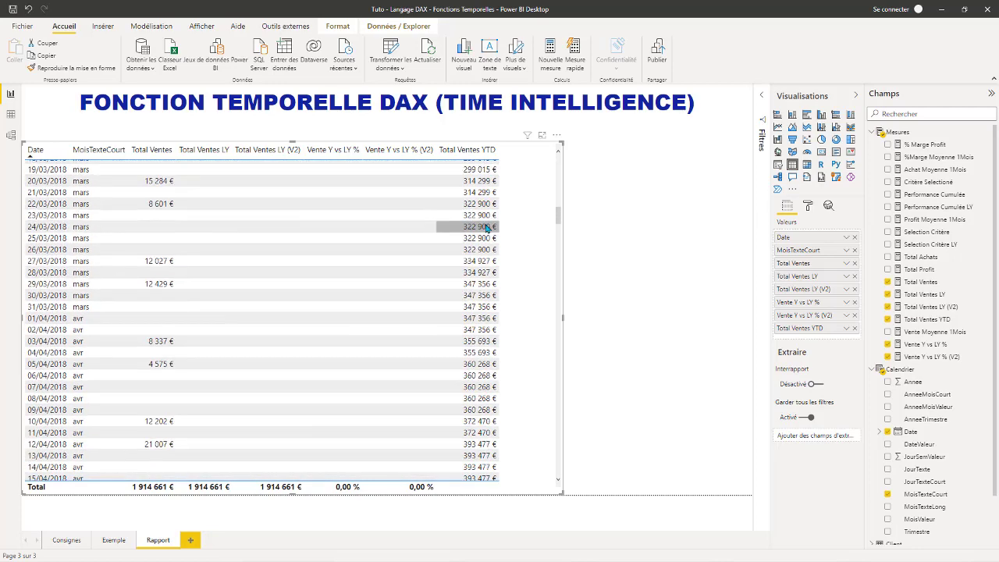
scroll(488, 226, down, 8)
scroll(485, 228, down, 8)
scroll(485, 232, down, 8)
scroll(485, 234, down, 8)
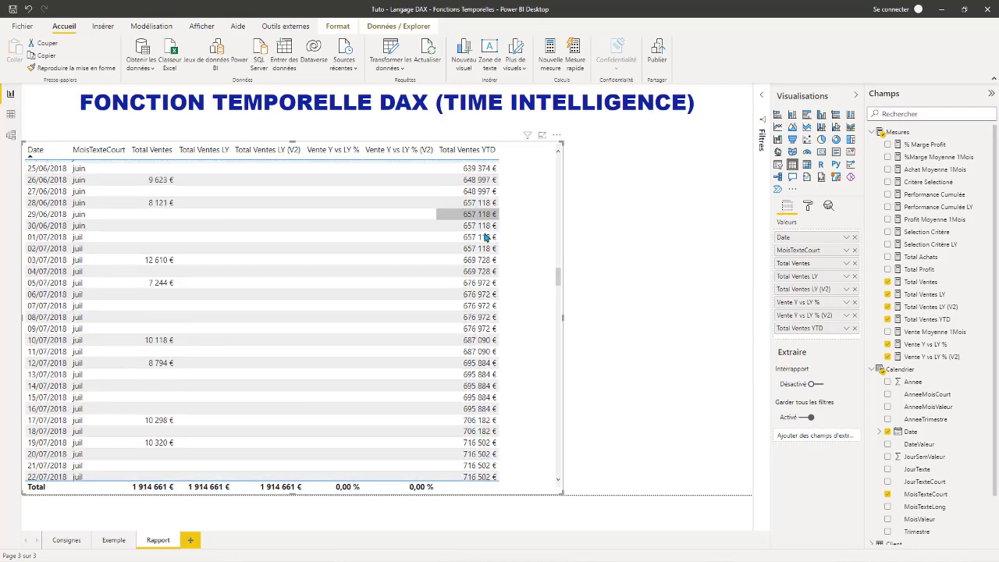
scroll(484, 237, up, 8)
scroll(515, 281, up, 10)
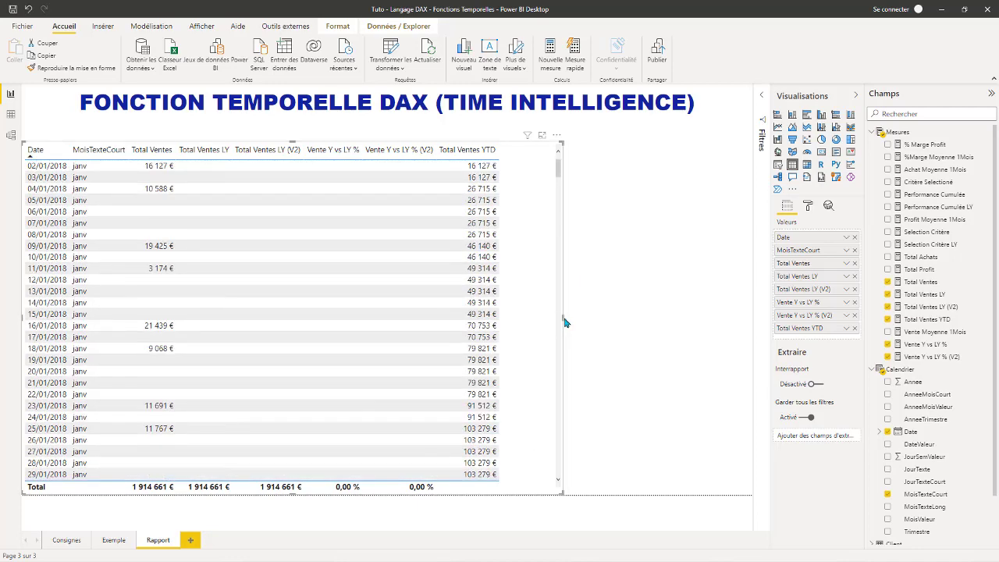
drag(544, 327, 526, 327)
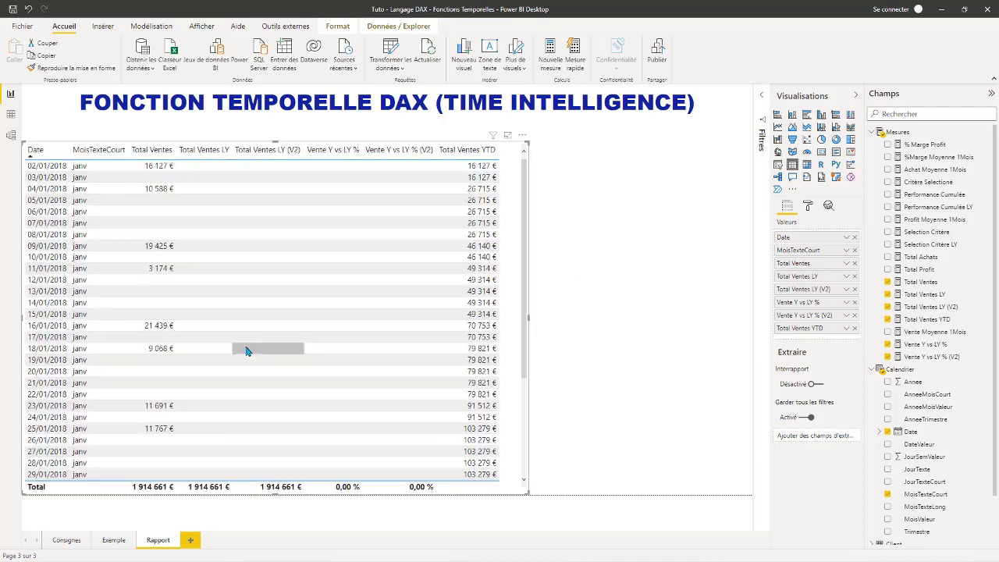
Create a new area chart from the Date hierarchy and Total Ventes YTD beside the table.
click(622, 221)
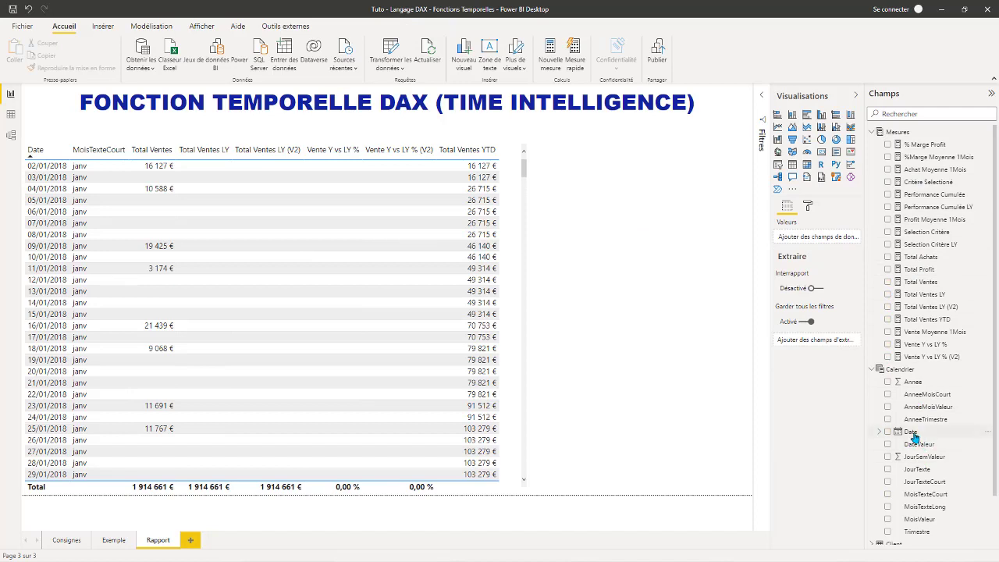
mouse_move(912, 433)
mouse_down()
mouse_move(793, 422)
mouse_move(643, 286)
mouse_up()
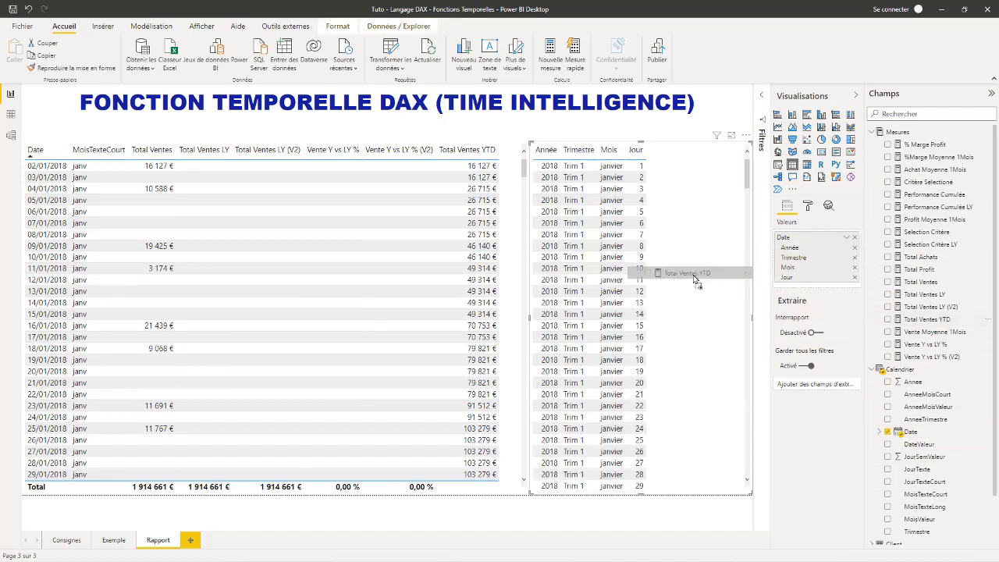
drag(929, 319, 635, 278)
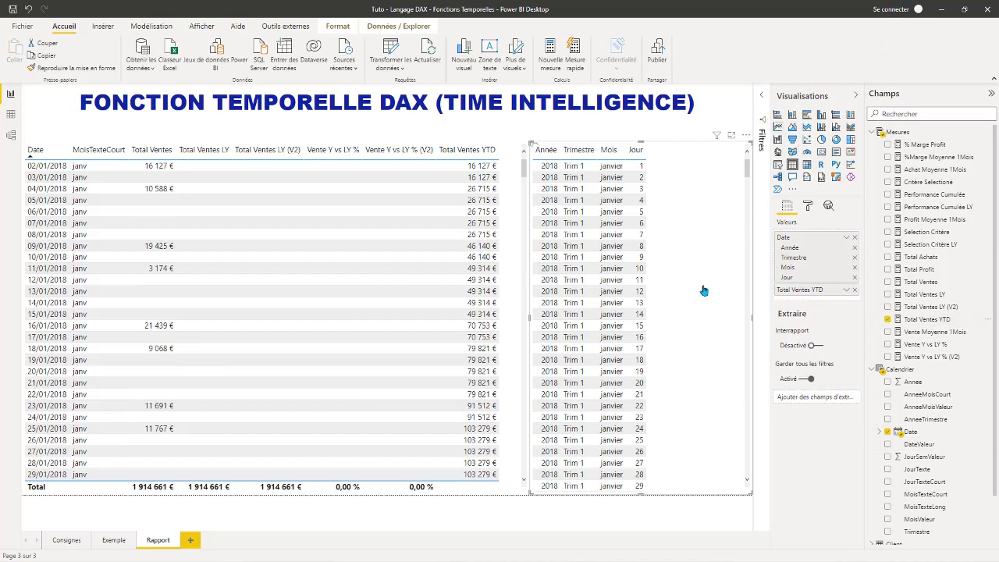
click(778, 127)
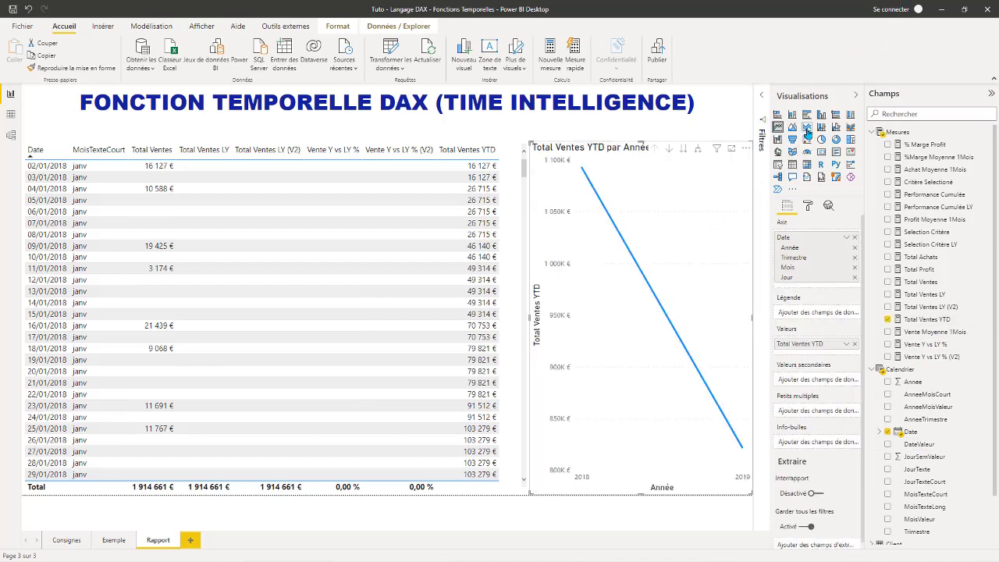
click(807, 126)
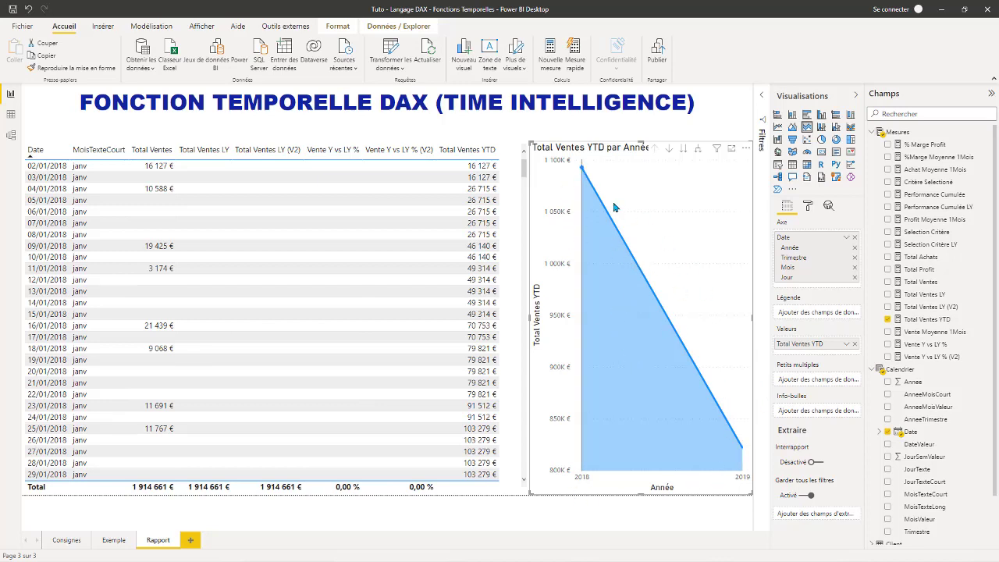
Remove the Année, Trimestre and Jour levels from the chart's Axe hierarchy.
drag(529, 319, 538, 319)
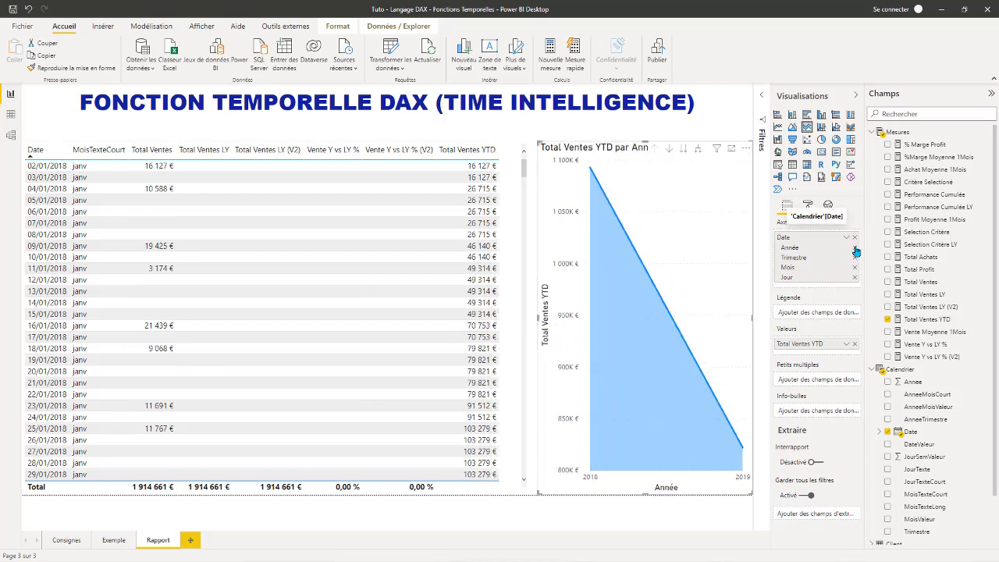
click(854, 257)
click(854, 247)
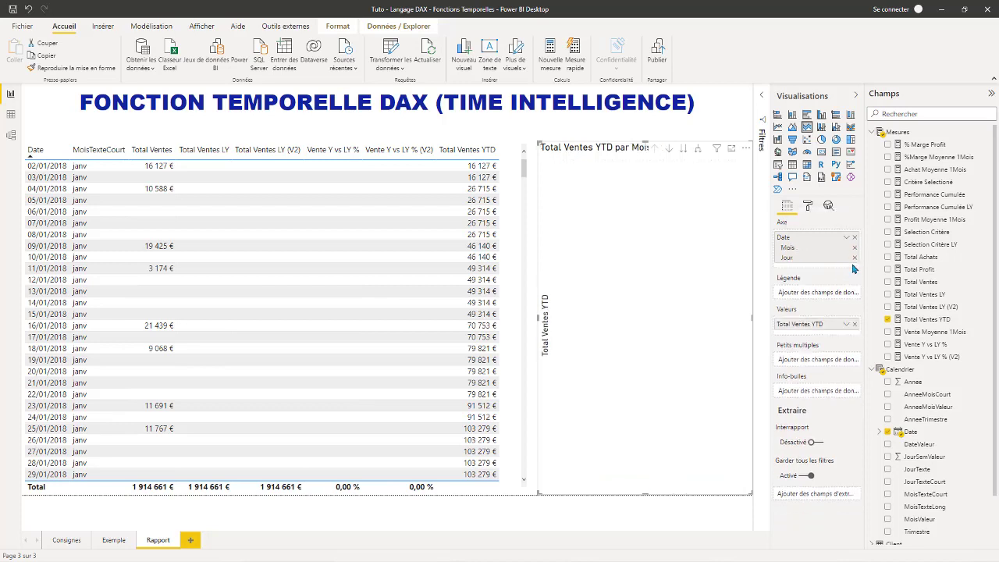
click(854, 259)
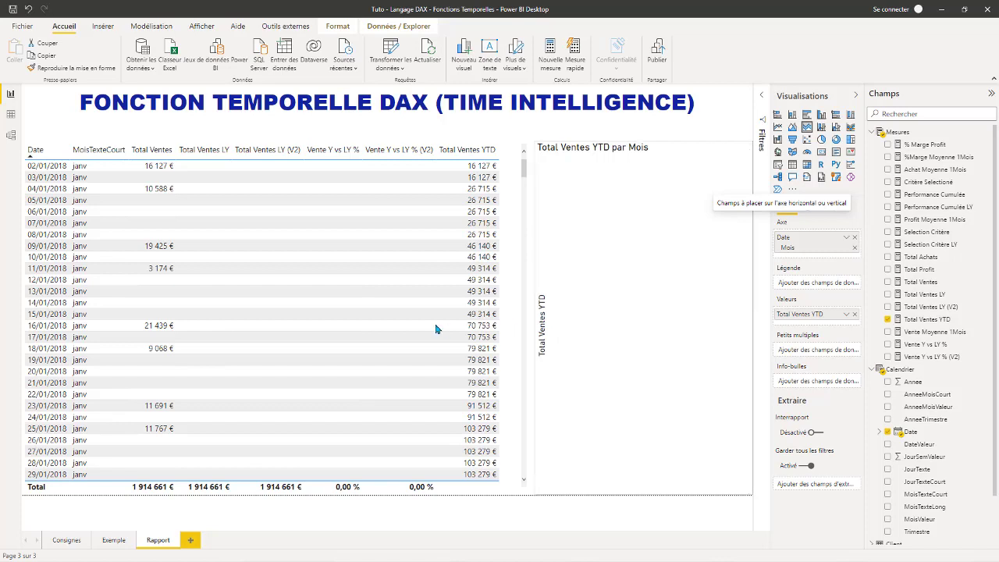
Widen the chart and switch its Date axis field to plot individual dates.
drag(539, 318, 380, 320)
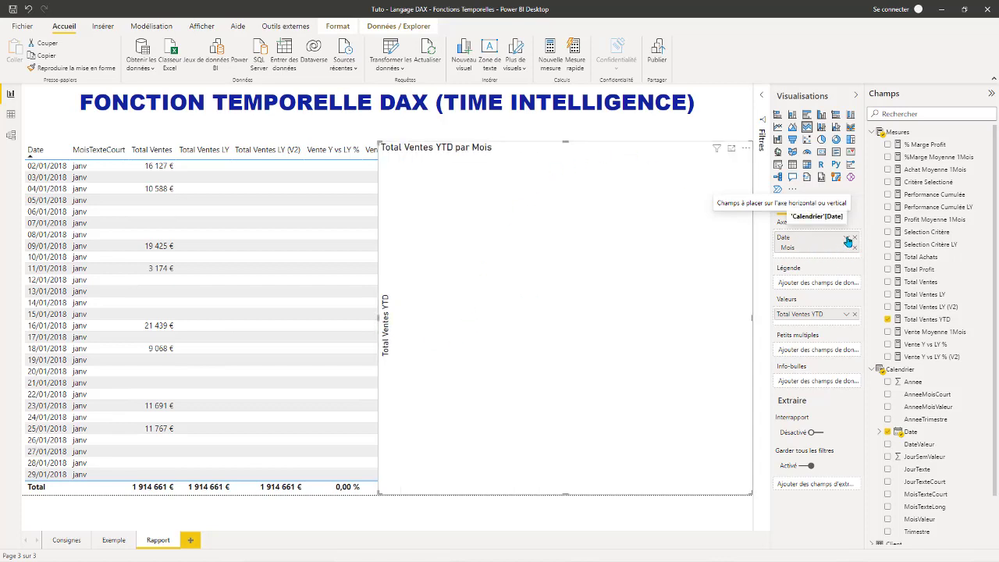
click(848, 240)
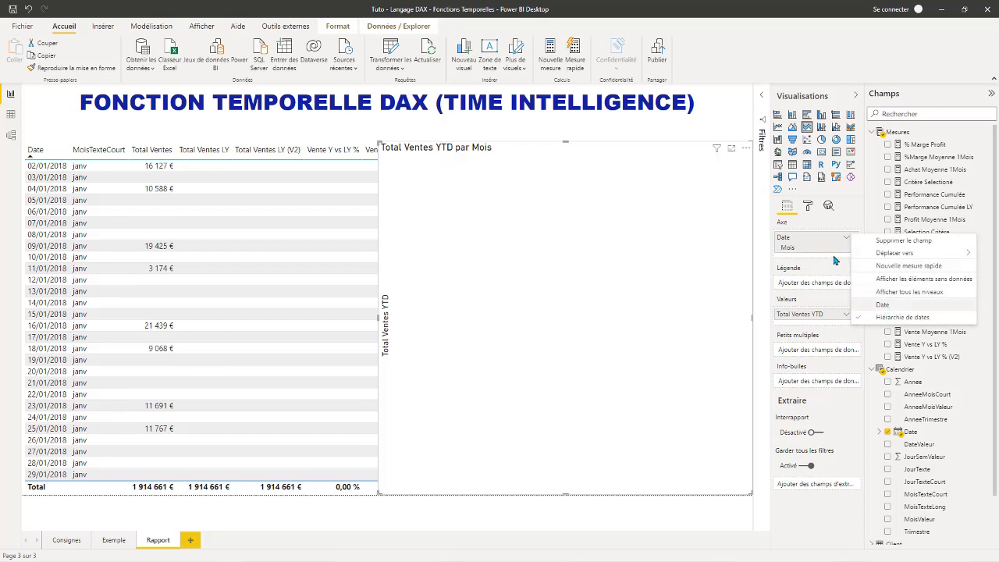
key(Return)
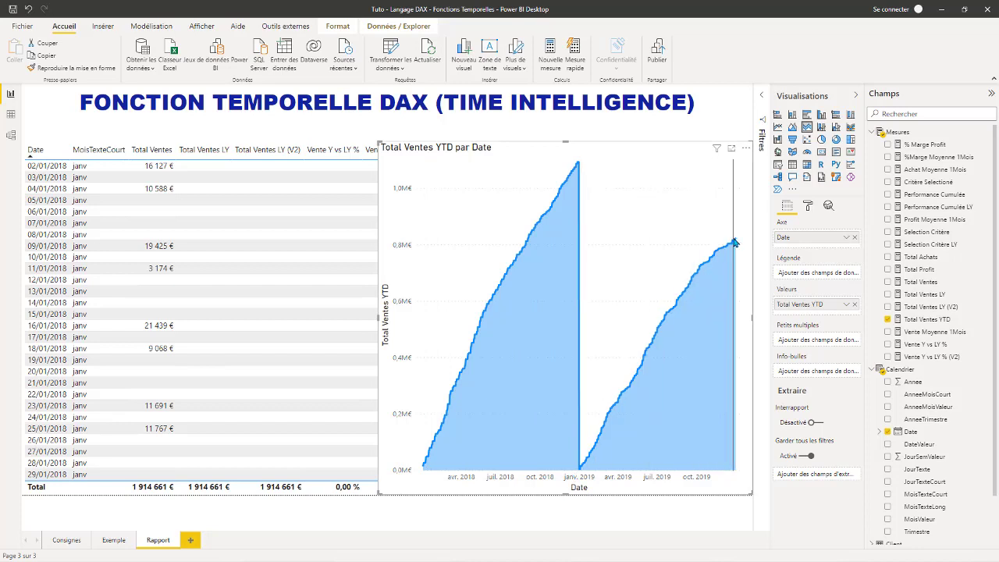
mouse_move(734, 243)
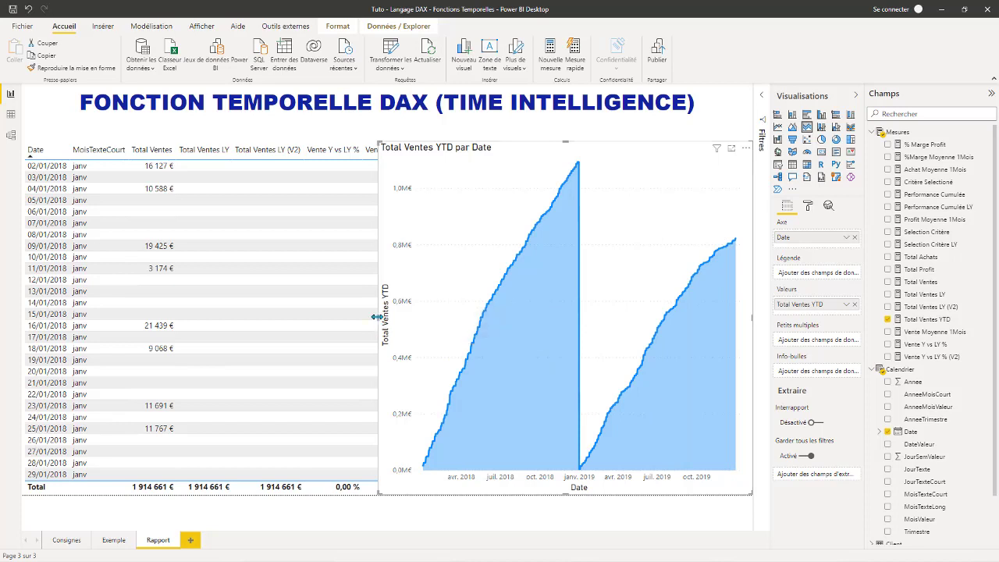
Shrink the area chart and reposition it in the lower right beside the table.
drag(380, 320, 507, 332)
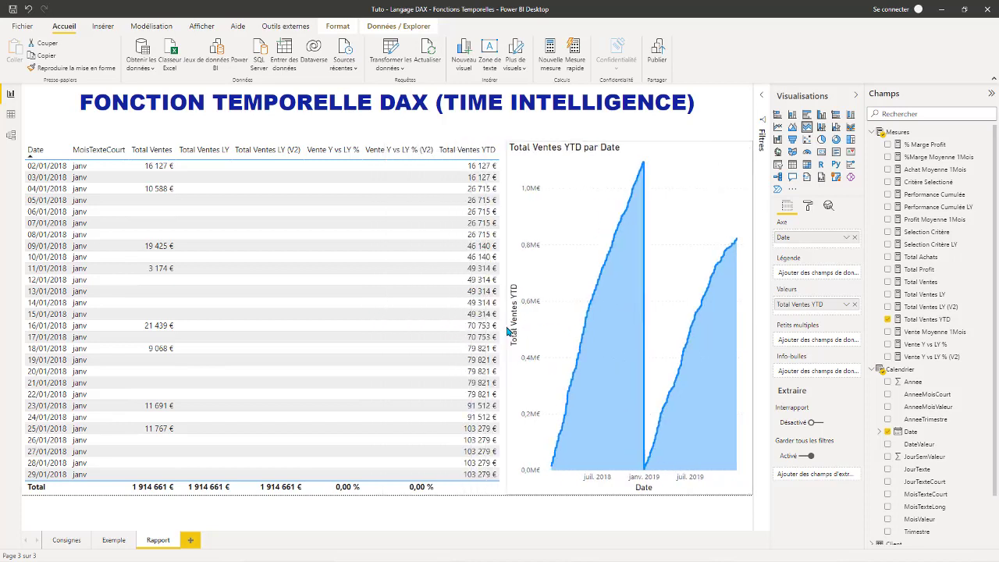
drag(630, 145, 631, 338)
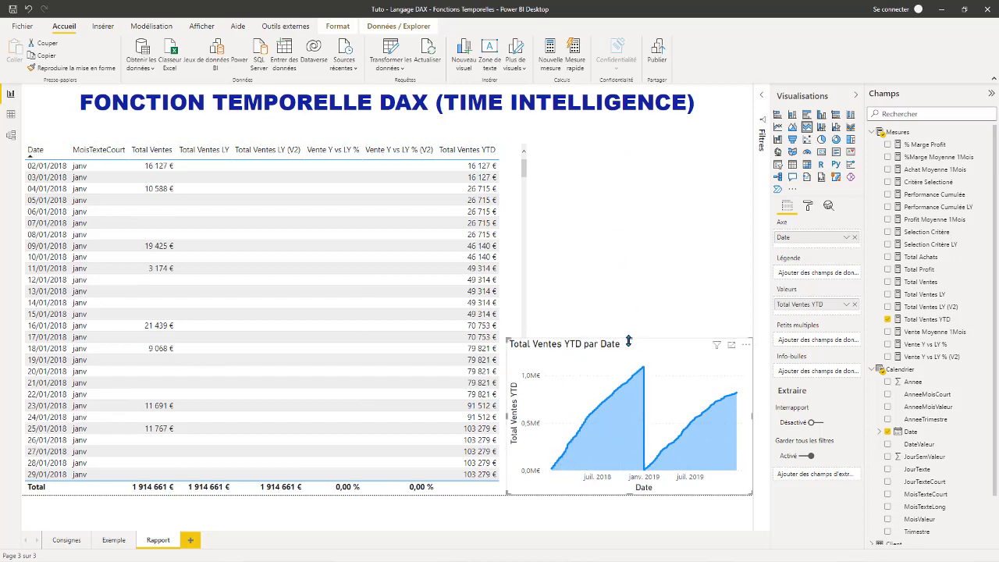
drag(629, 341, 628, 334)
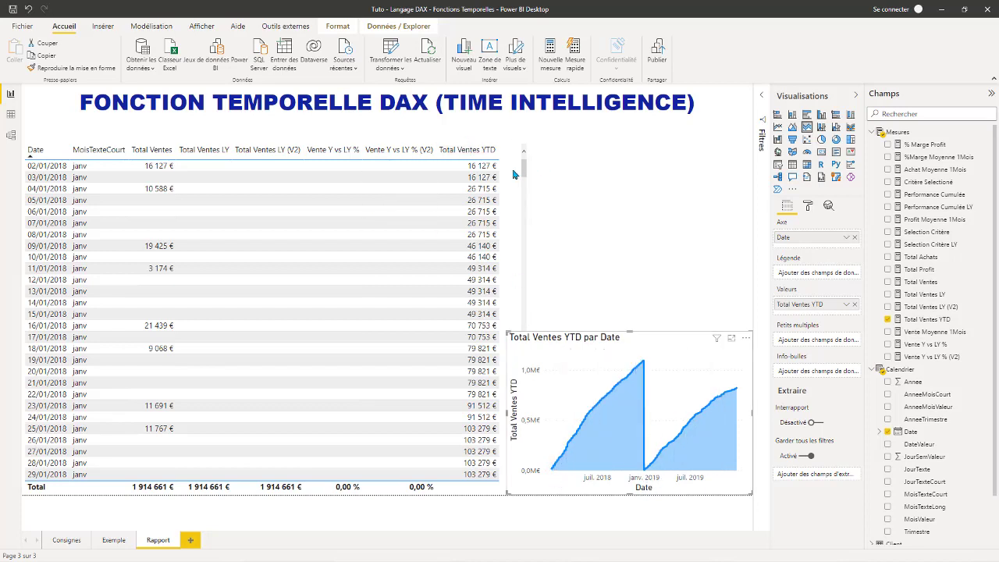
click(625, 162)
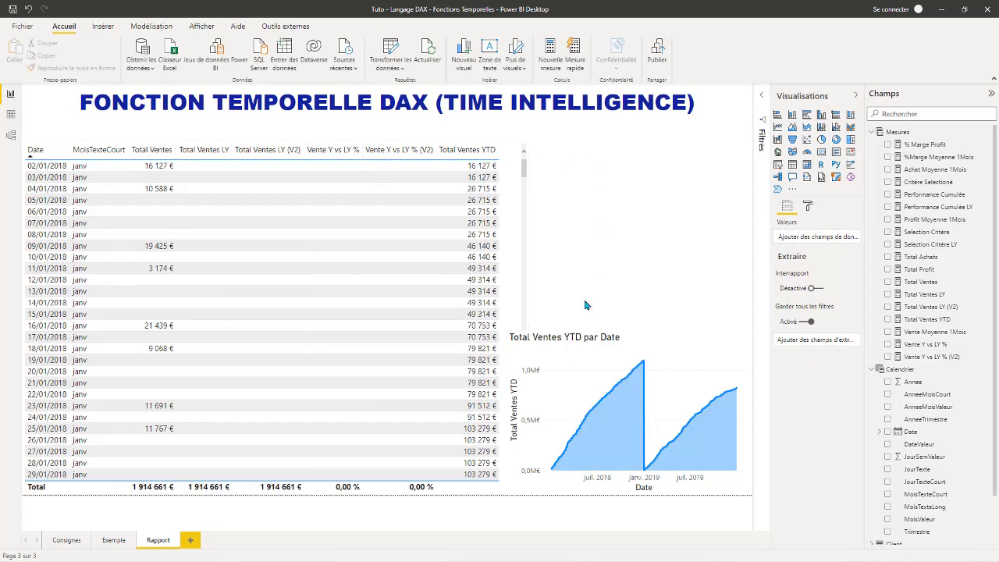
click(654, 336)
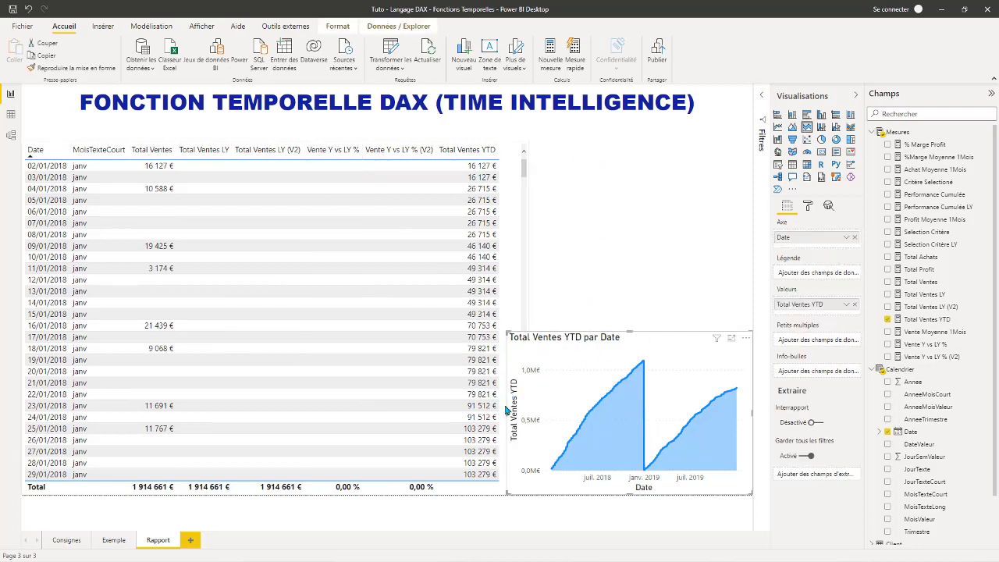
mouse_move(508, 414)
mouse_down()
mouse_move(541, 416)
mouse_move(530, 418)
mouse_up()
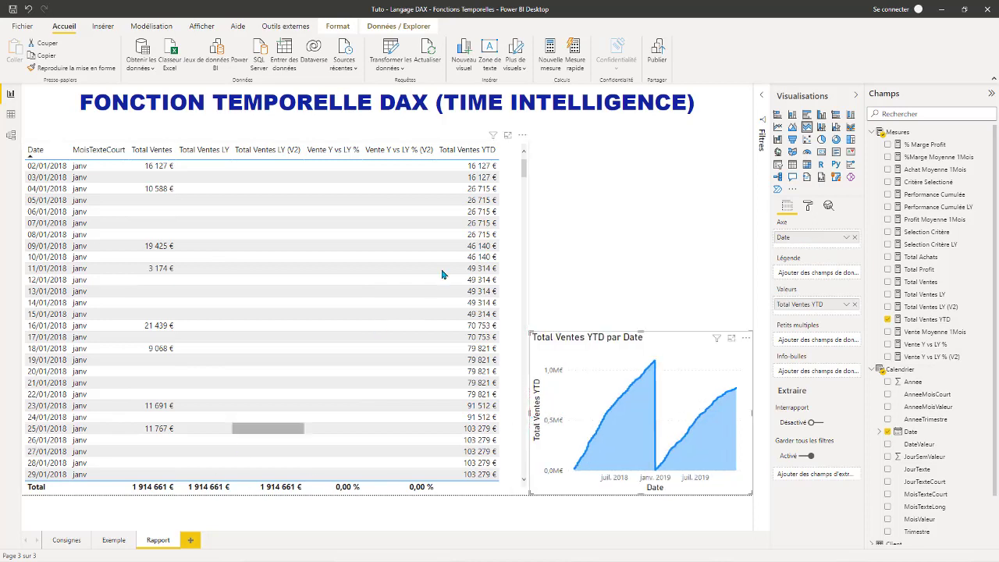
click(499, 129)
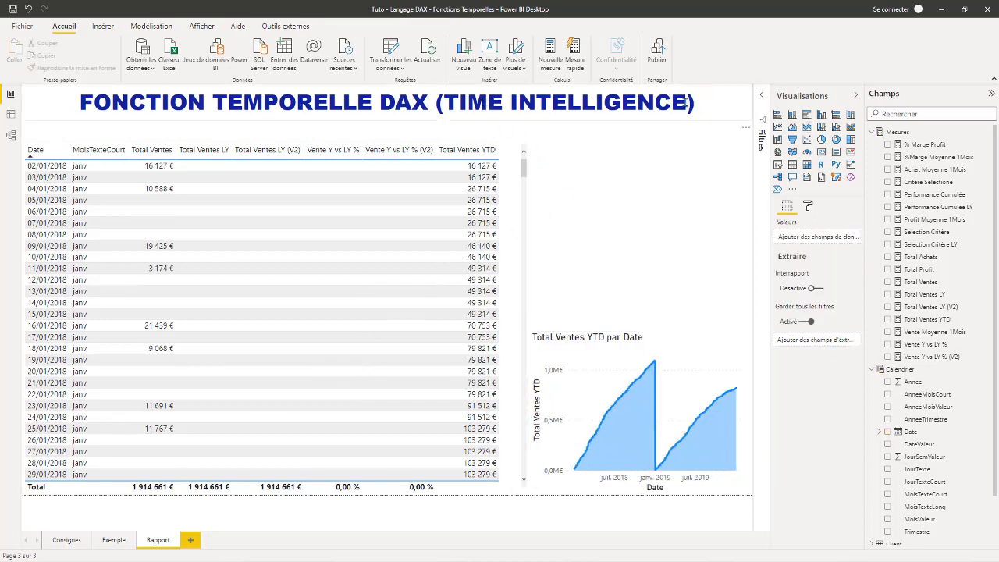
Collapse the Mesures field list and the Visualisations pane to widen the report canvas.
drag(687, 101, 443, 102)
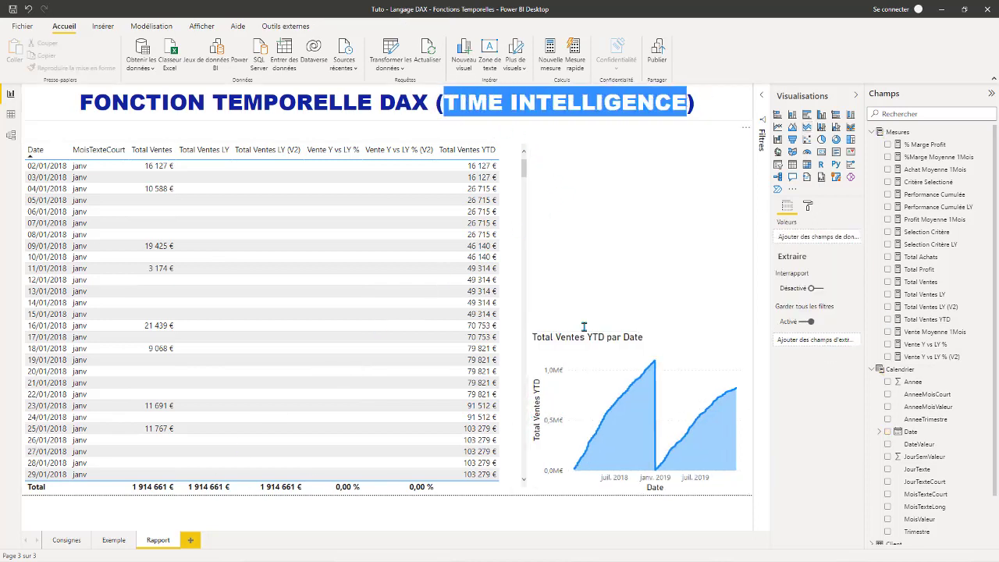
click(582, 224)
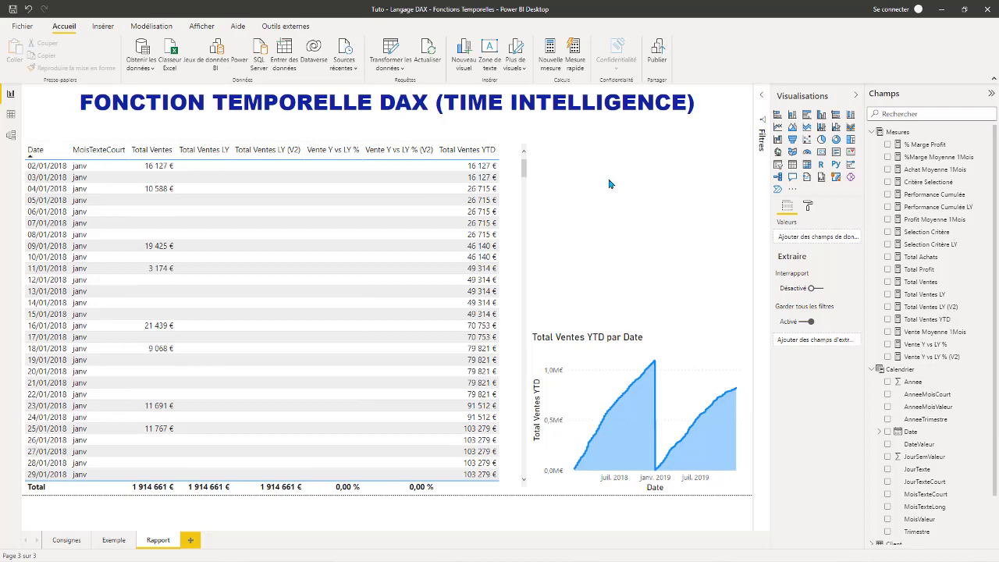
click(872, 133)
click(855, 95)
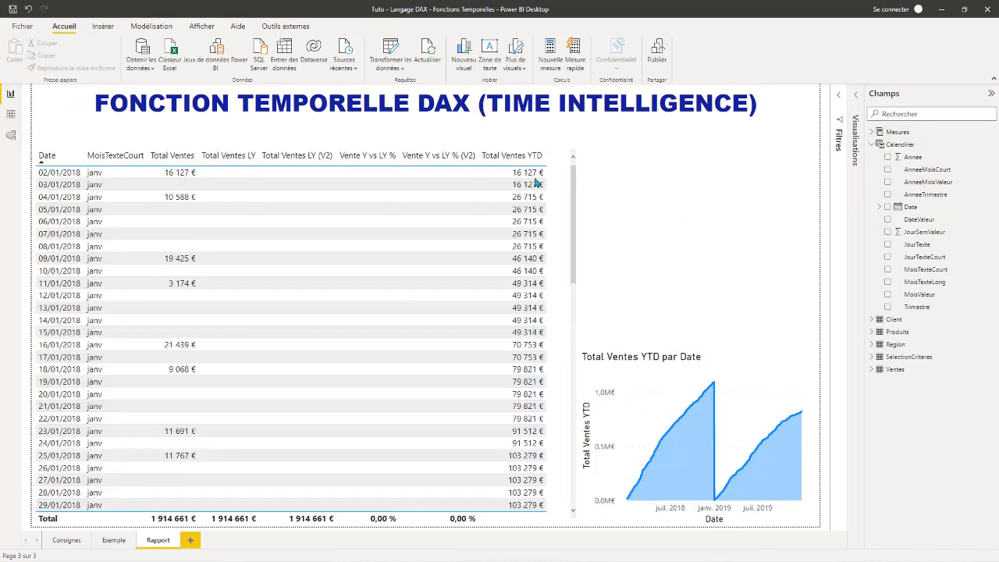